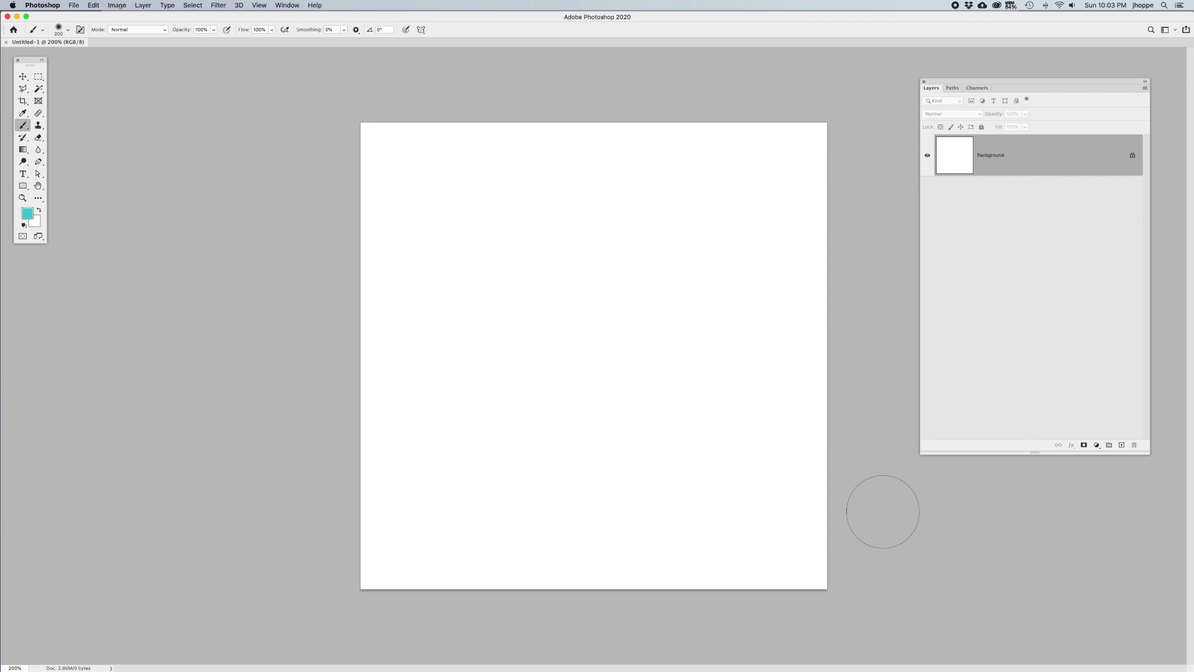
- Examine the document's image size and the foreground color's values, leaving both as they are
key(super+alt+i)
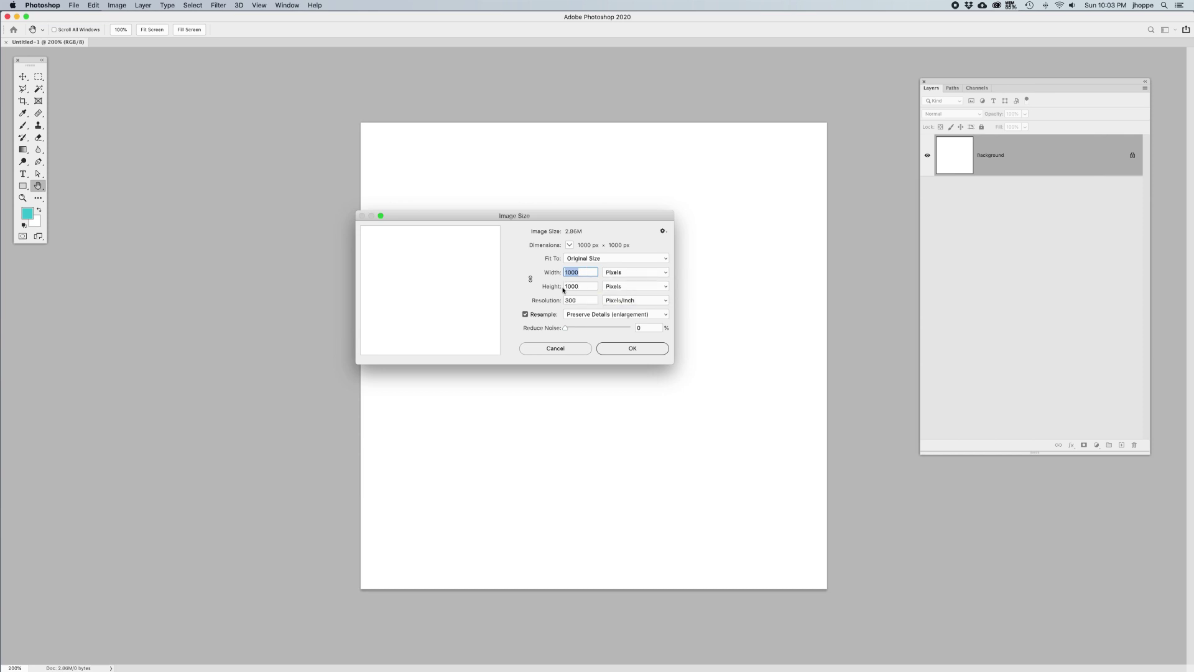
click(552, 347)
key(b)
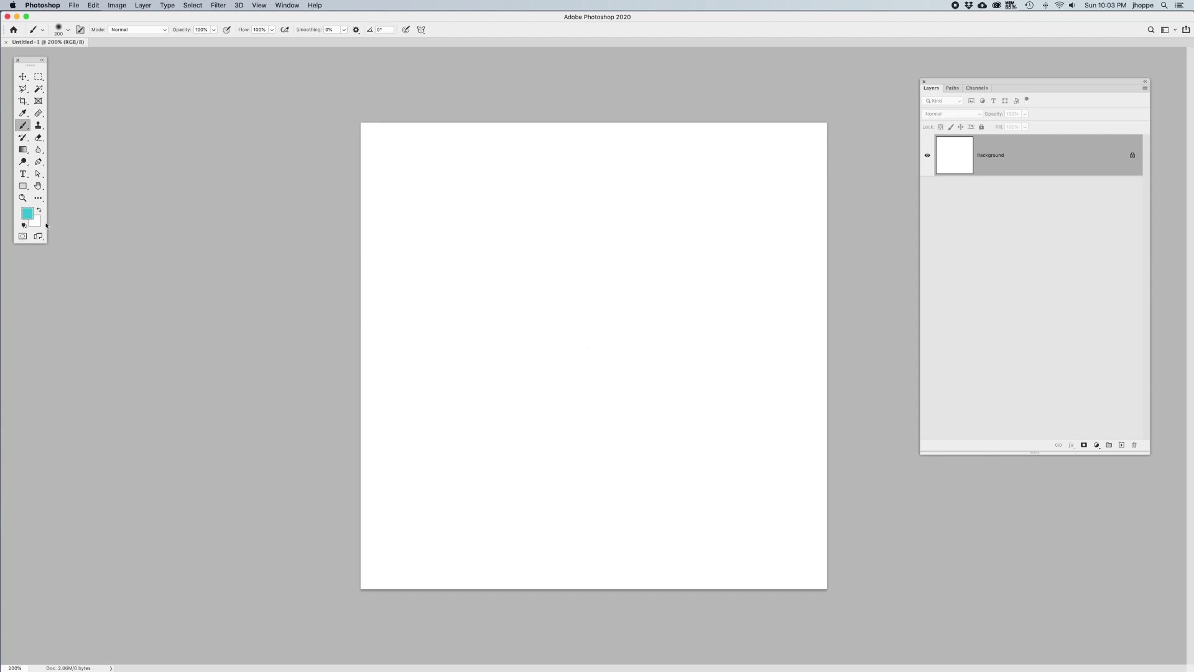
click(27, 215)
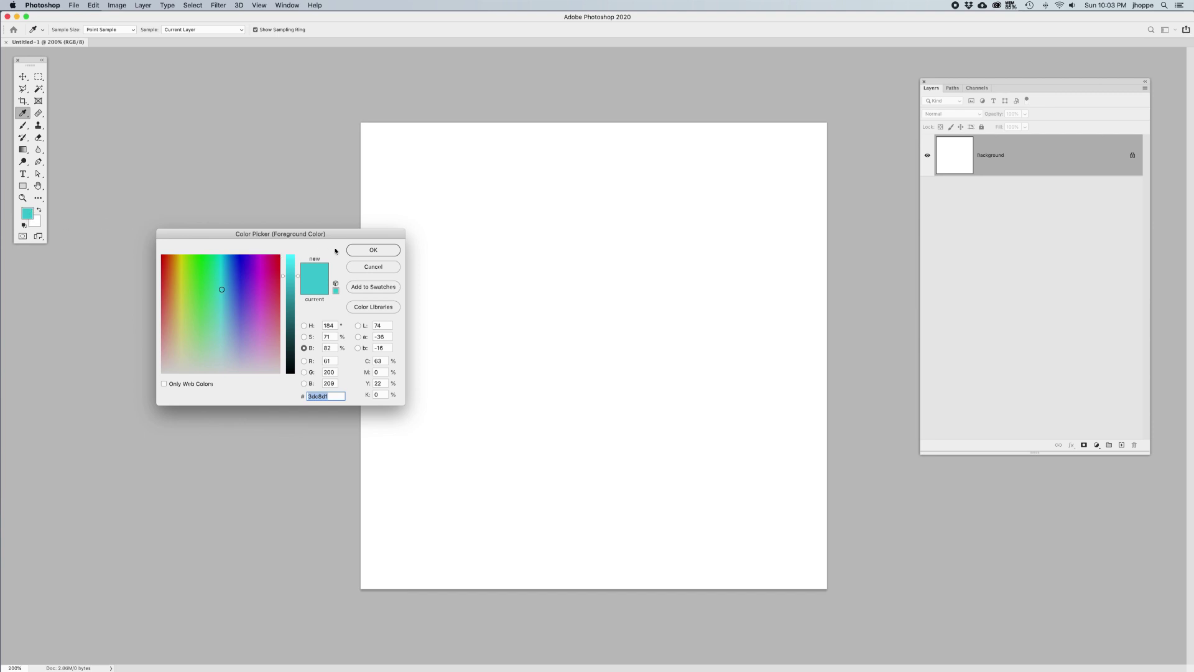
click(358, 251)
key(b)
- Choose the Hard Round brush and reduce its size to 50 px
right_click(541, 278)
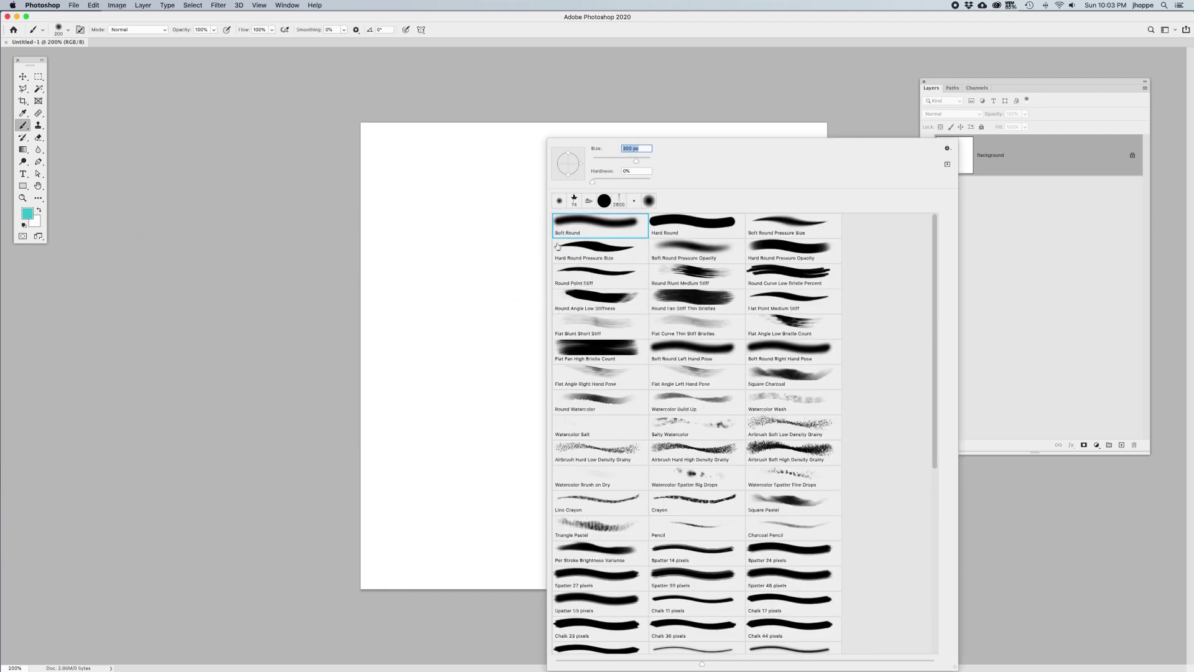
click(693, 231)
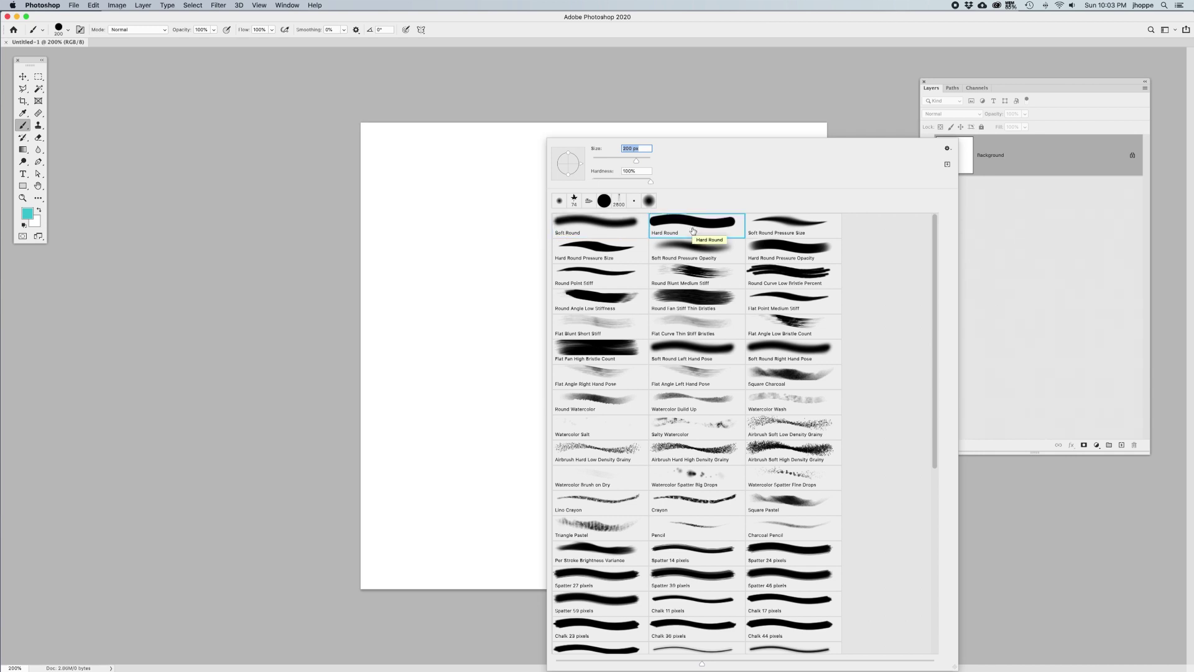
click(486, 291)
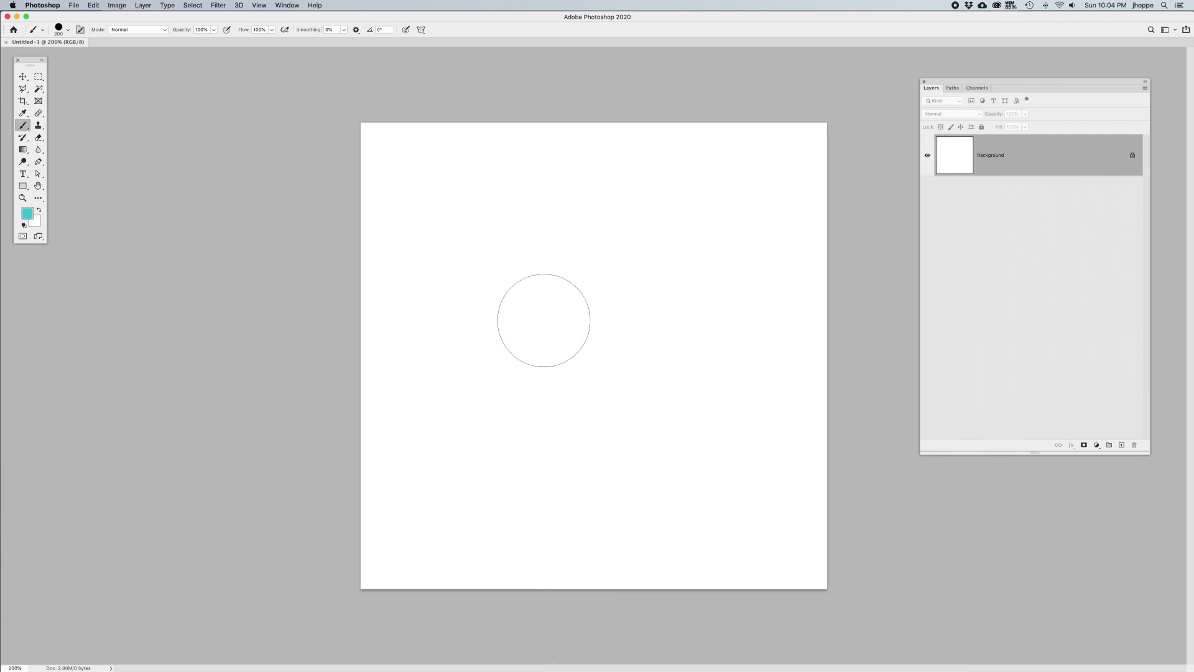
drag(544, 320, 543, 320)
key(bracketleft)
key(bracketleft)
key(bracketleft)
key(bracketleft)
key(bracketleft)
key(bracketleft)
key(bracketleft)
key(bracketleft)
key(bracketleft)
- Create a new layer named Straw and hide the Background layer
drag(978, 86, 924, 136)
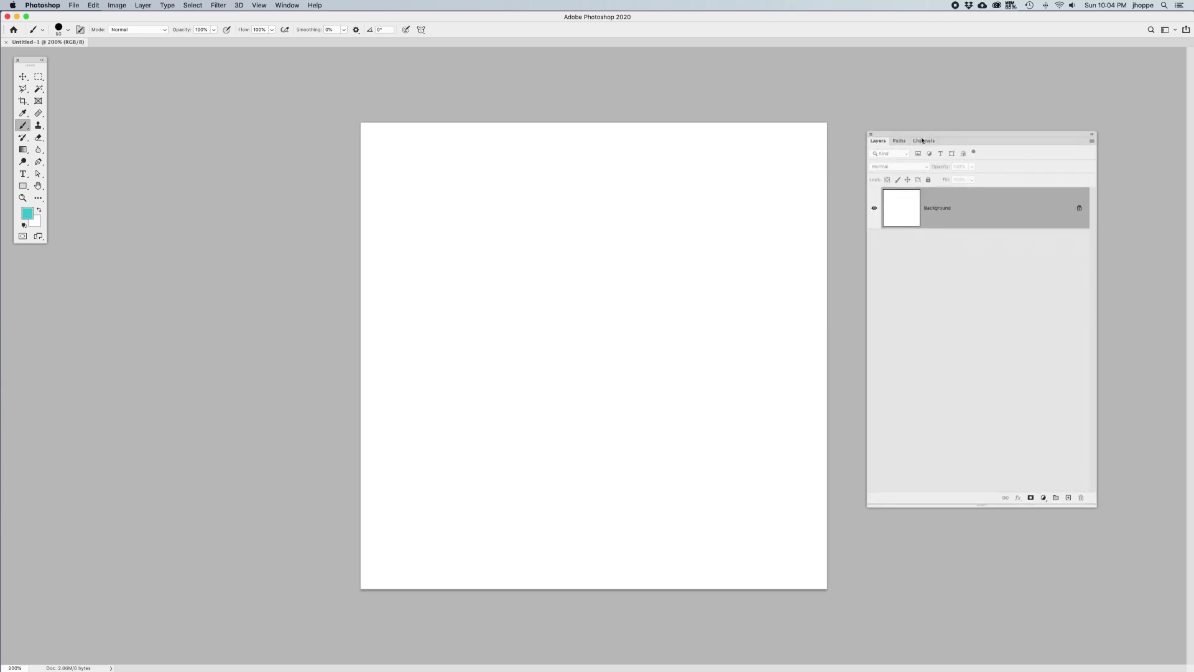
click(1067, 498)
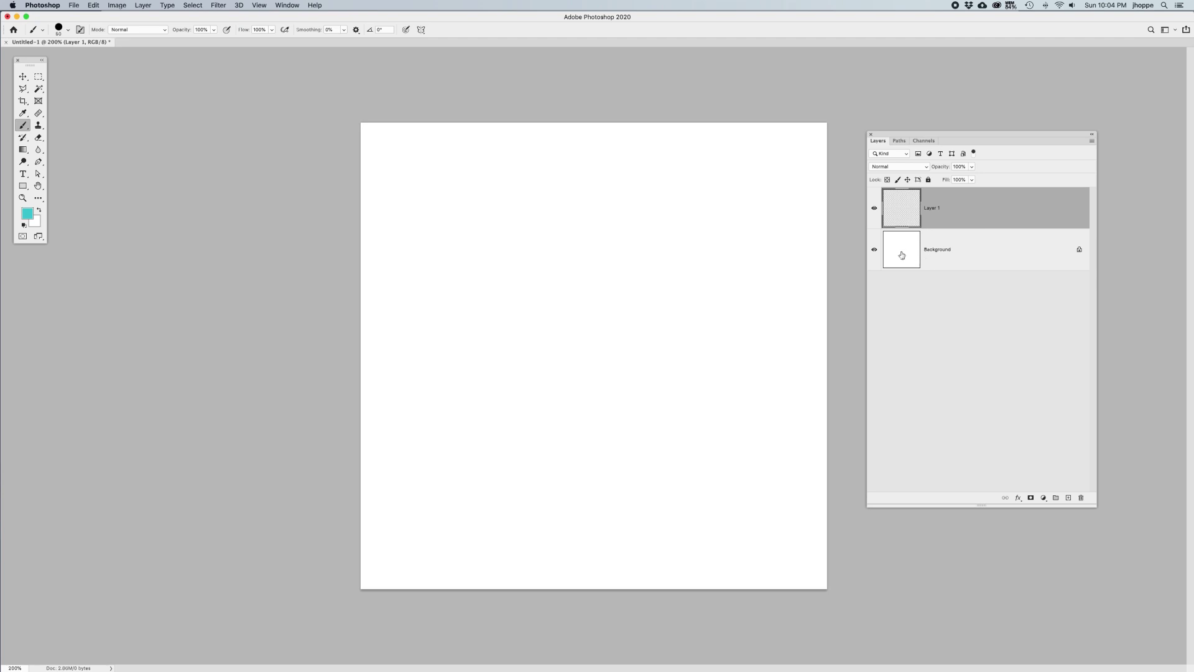
click(874, 249)
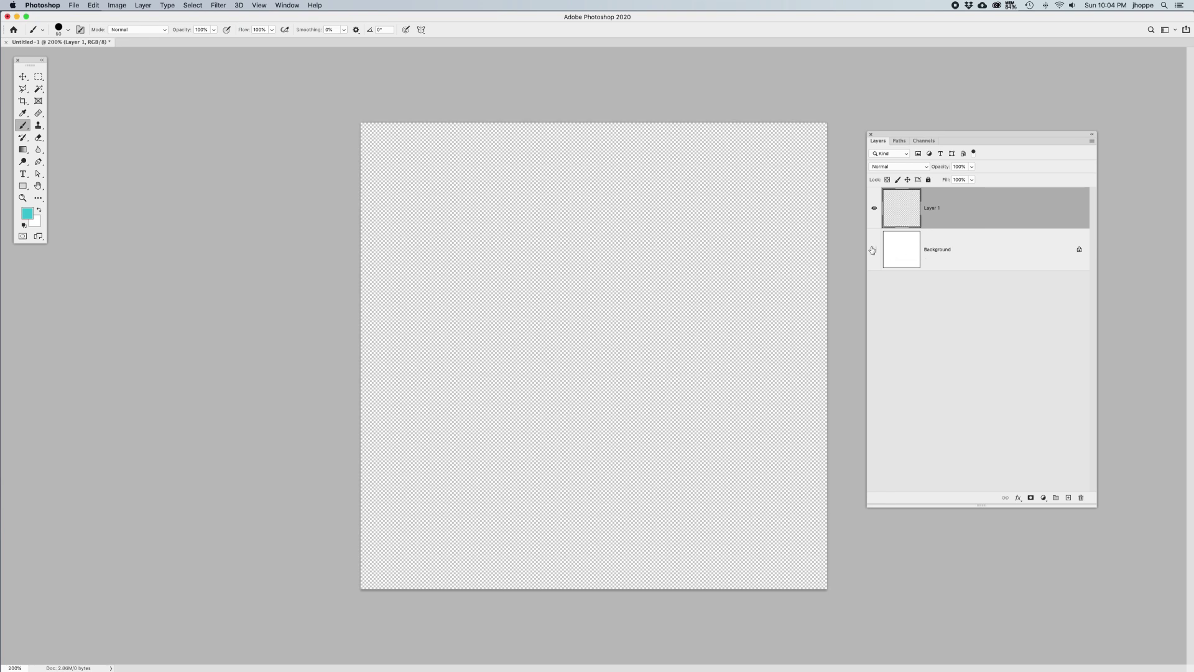
double_click(932, 207)
text(Straw)
key(Return)
- Paint a straight diagonal turquoise stroke on the Straw layer and show the Background layer again
click(494, 229)
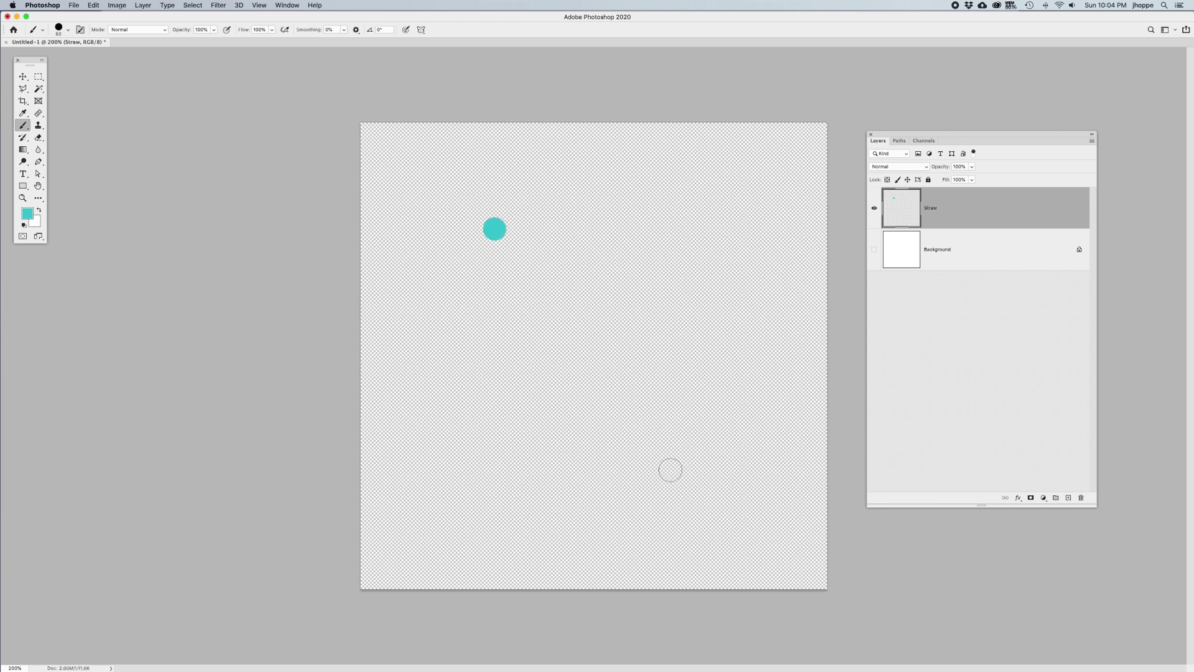
shift+click(670, 470)
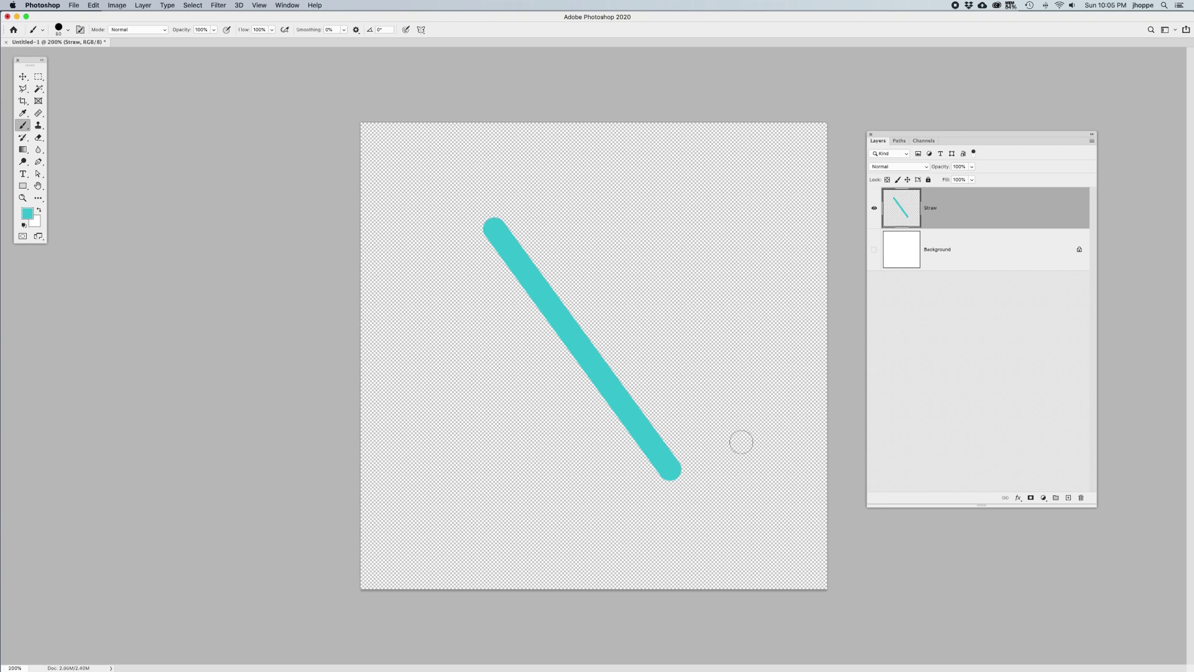
click(874, 249)
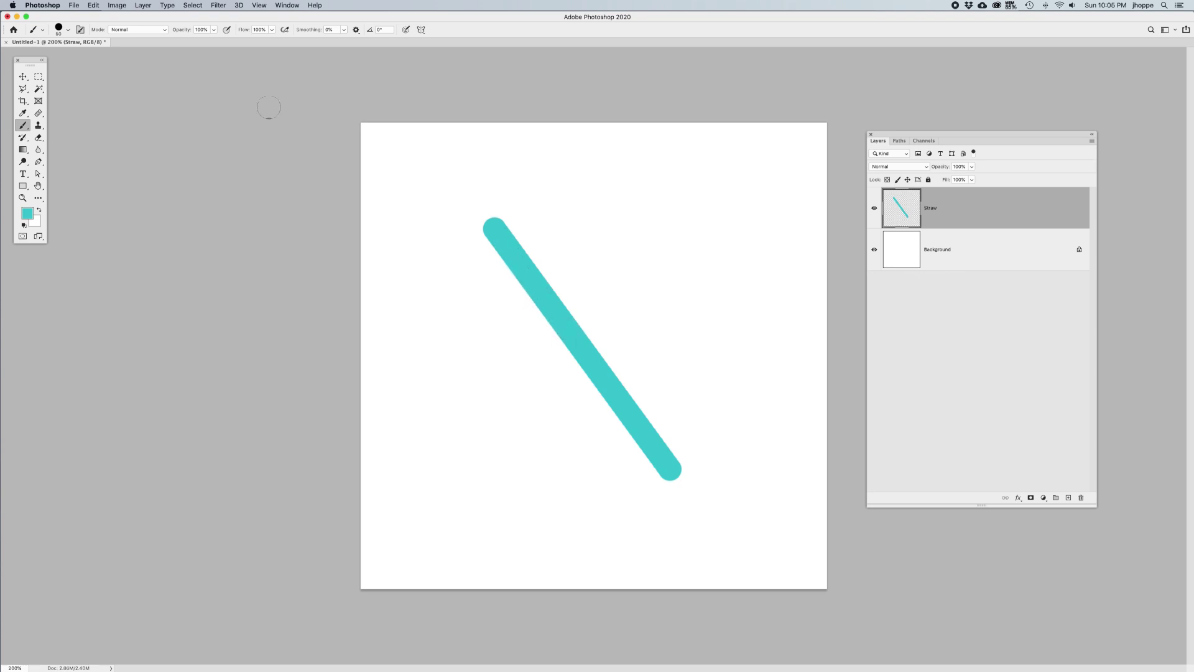
- Reduce the brush tip's spacing to about 15% for a smoother stroke edge
click(80, 30)
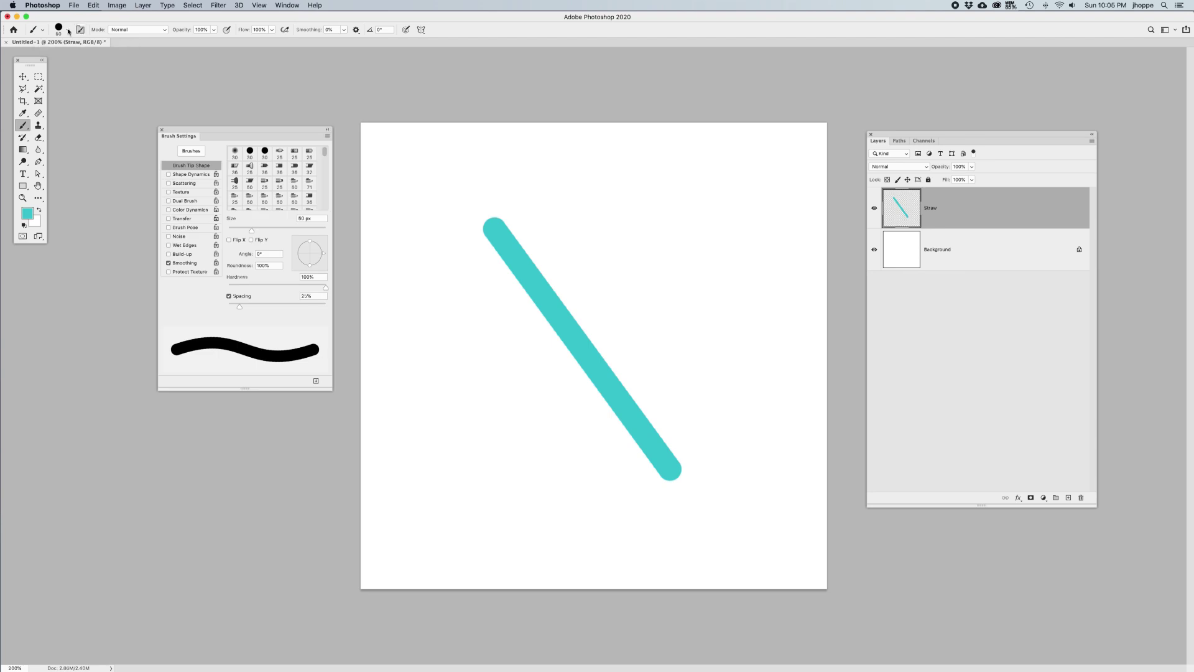
click(66, 31)
click(66, 31)
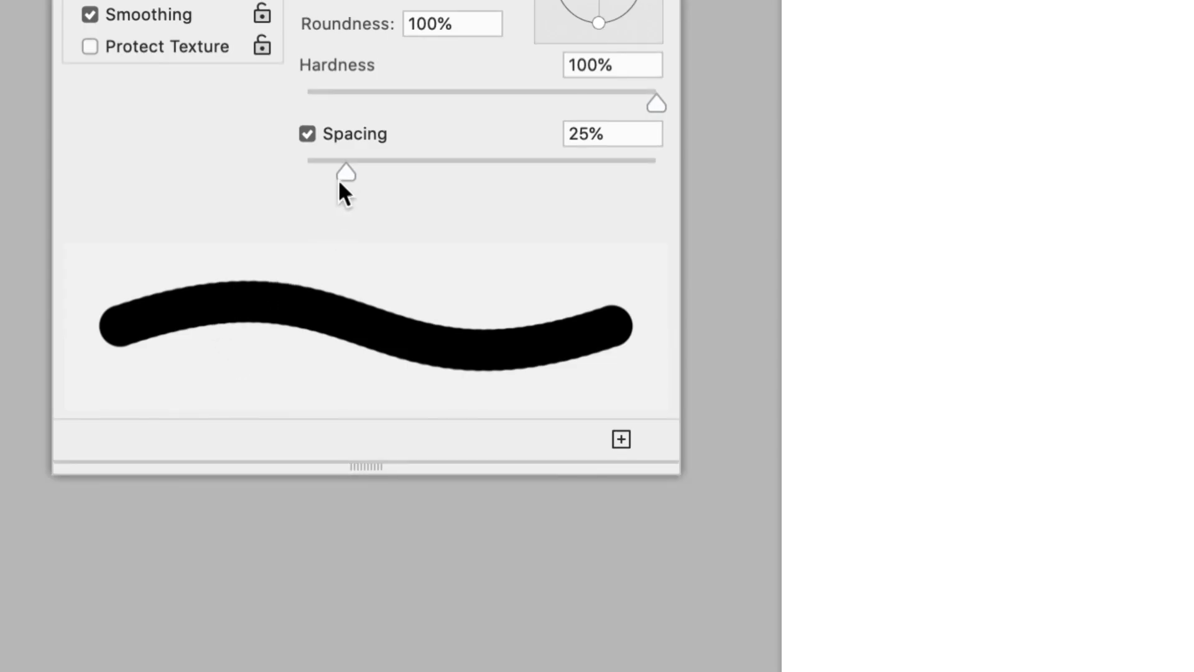
drag(346, 172, 337, 170)
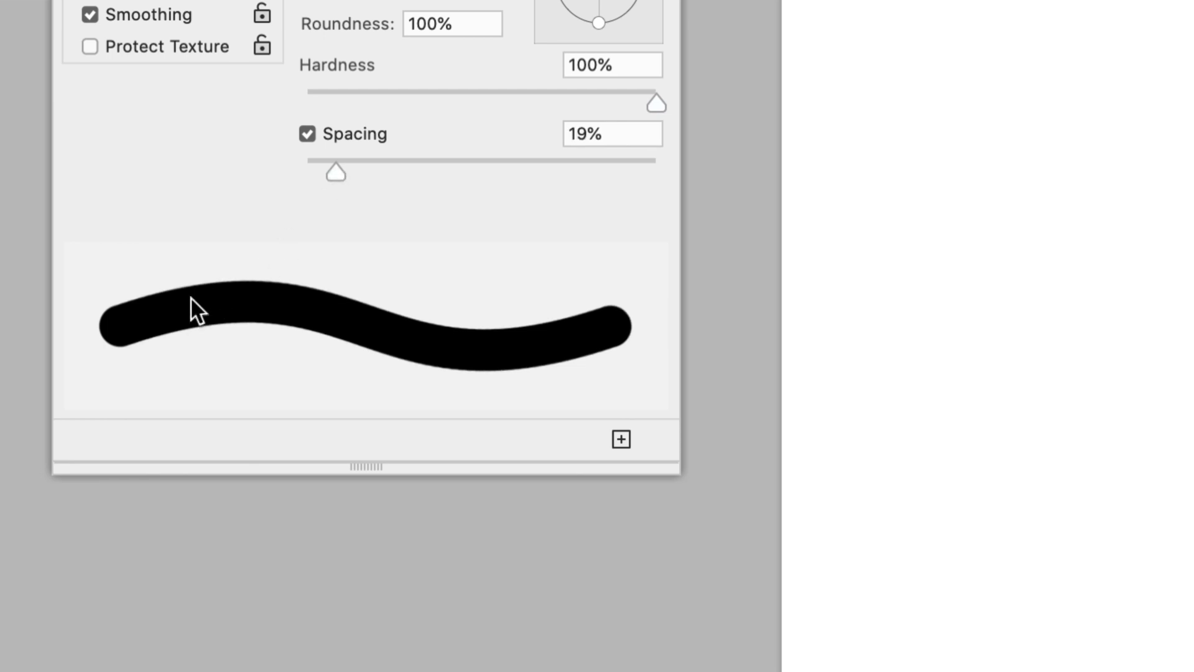
drag(337, 164, 328, 163)
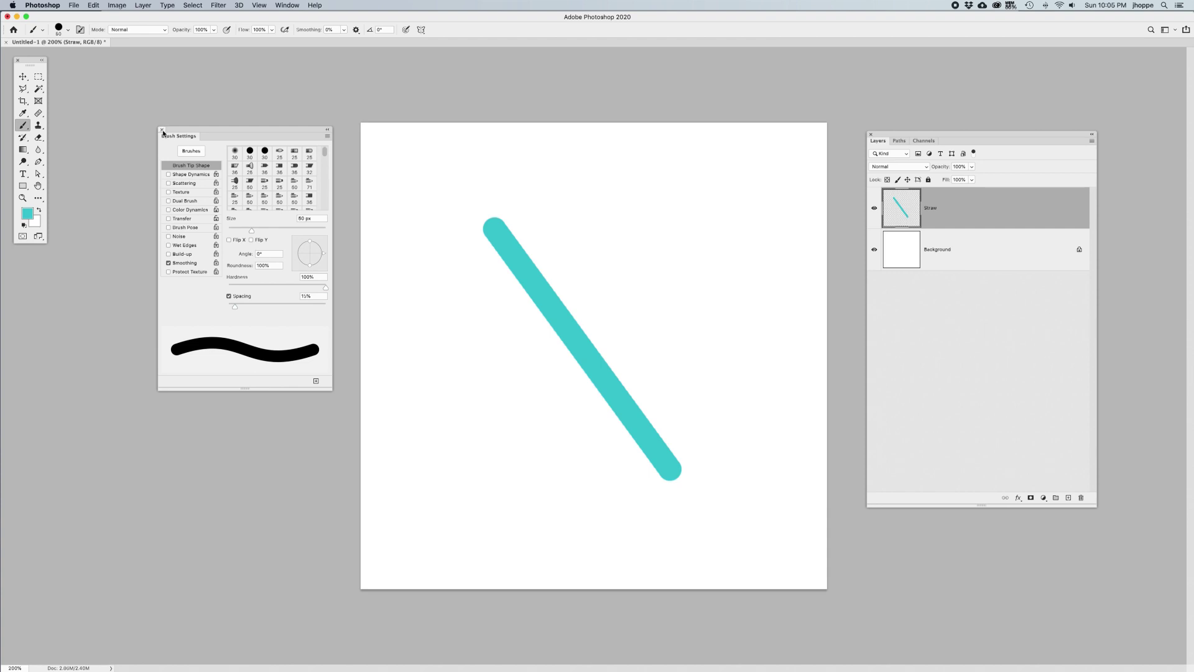
click(162, 131)
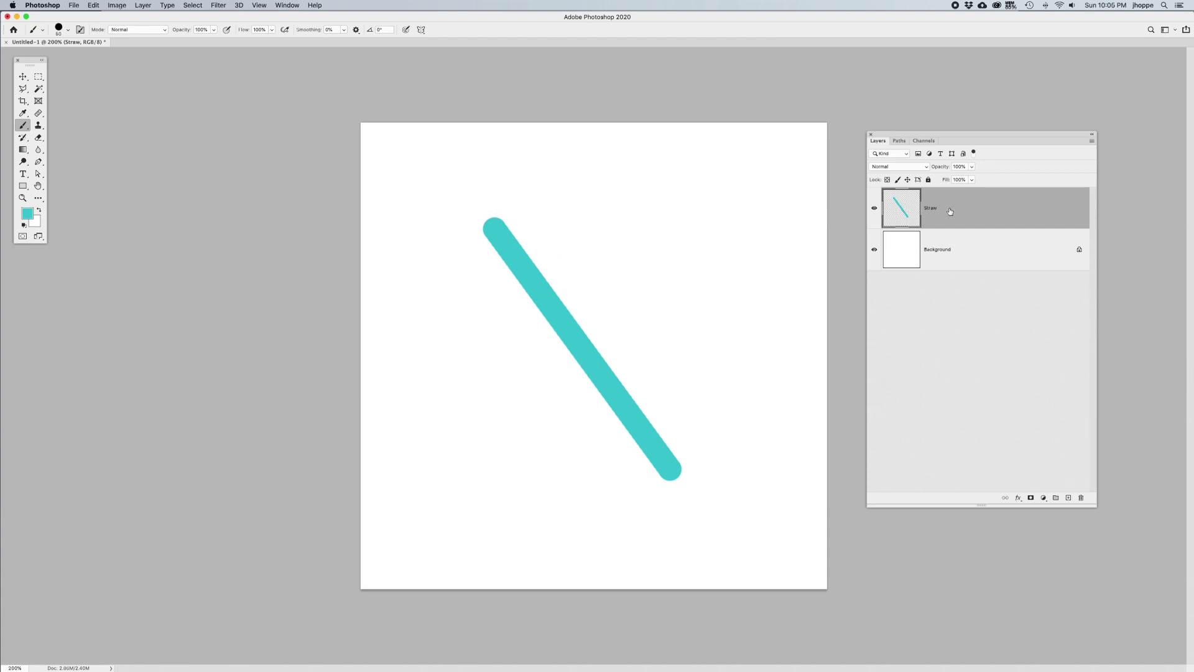
- Delete the Straw layer and replace it with a new empty layer named Straw
key(Delete)
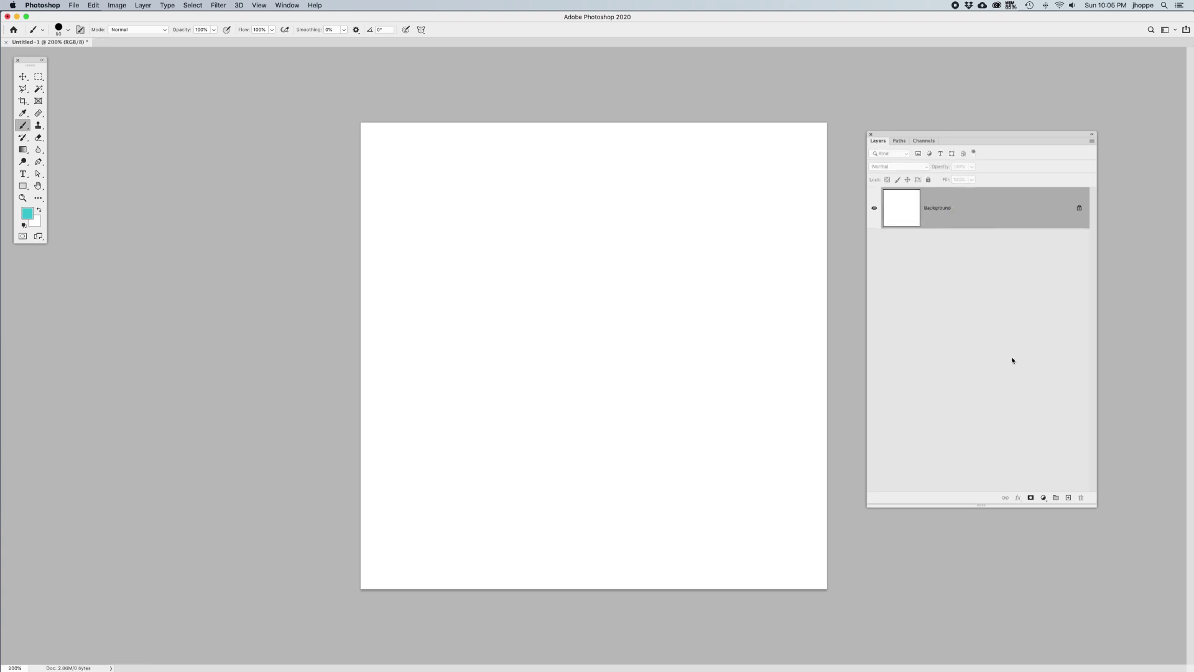
click(1069, 498)
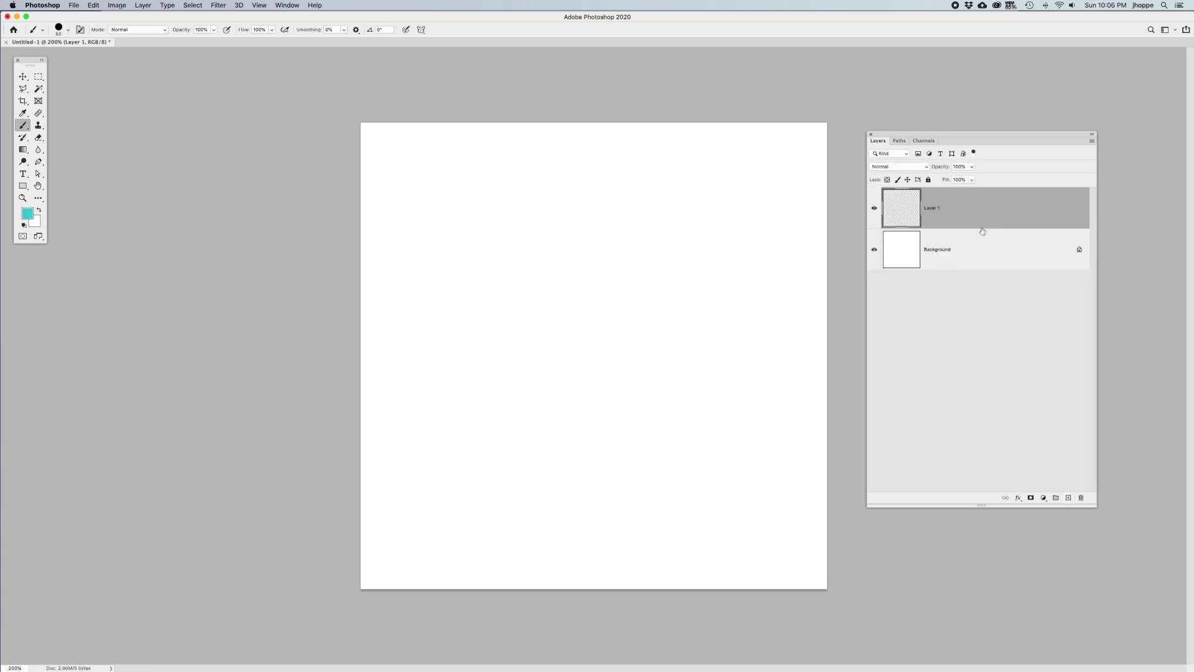
double_click(929, 208)
text(Straw)
key(Return)
- Paint a straight turquoise stroke running diagonally down to the right on the Straw layer and check it by toggling the layer's visibility
click(492, 231)
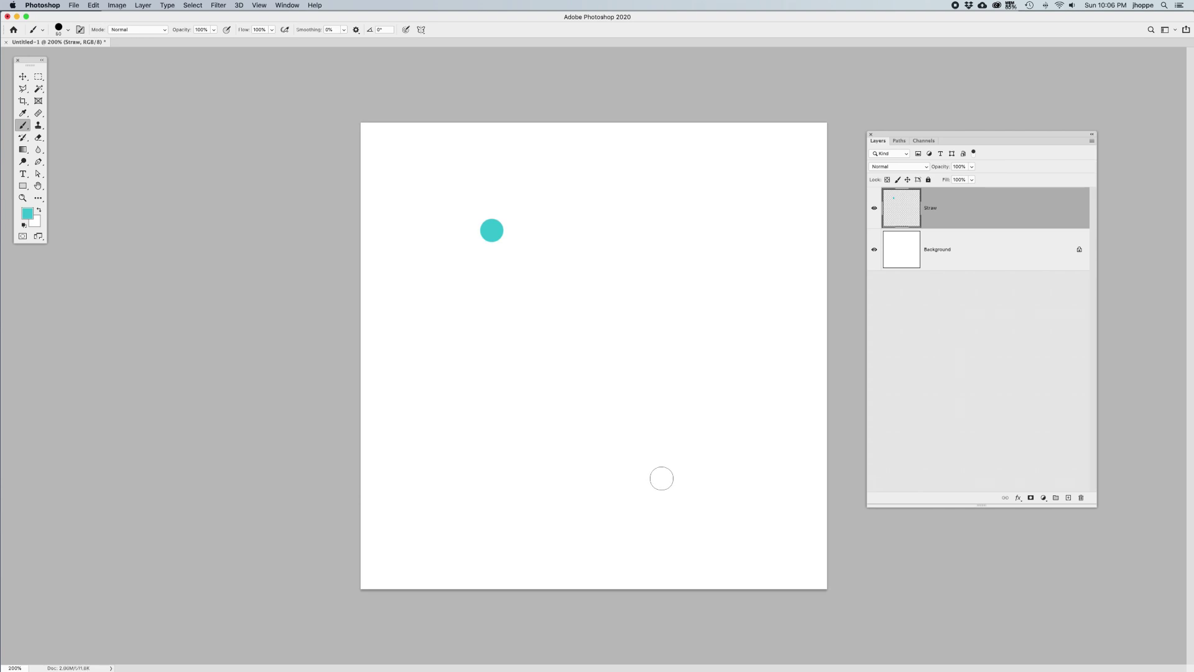
shift+click(666, 484)
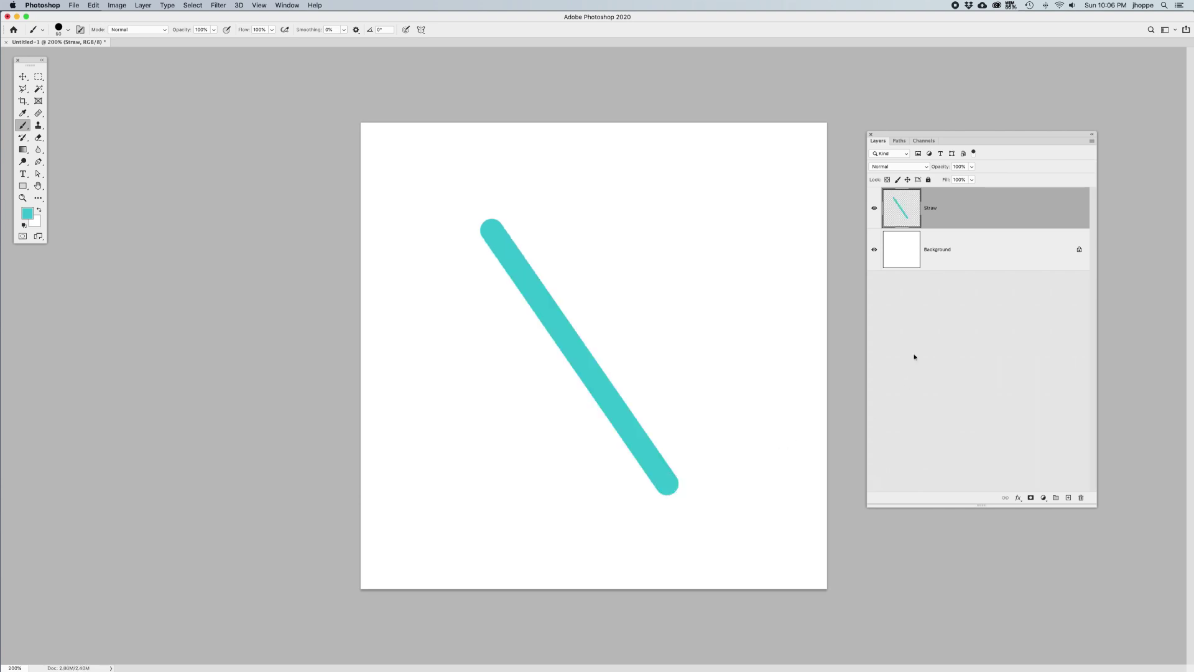
click(873, 209)
click(874, 209)
- Add a new layer named Shadow above the Straw layer
click(1068, 498)
double_click(935, 208)
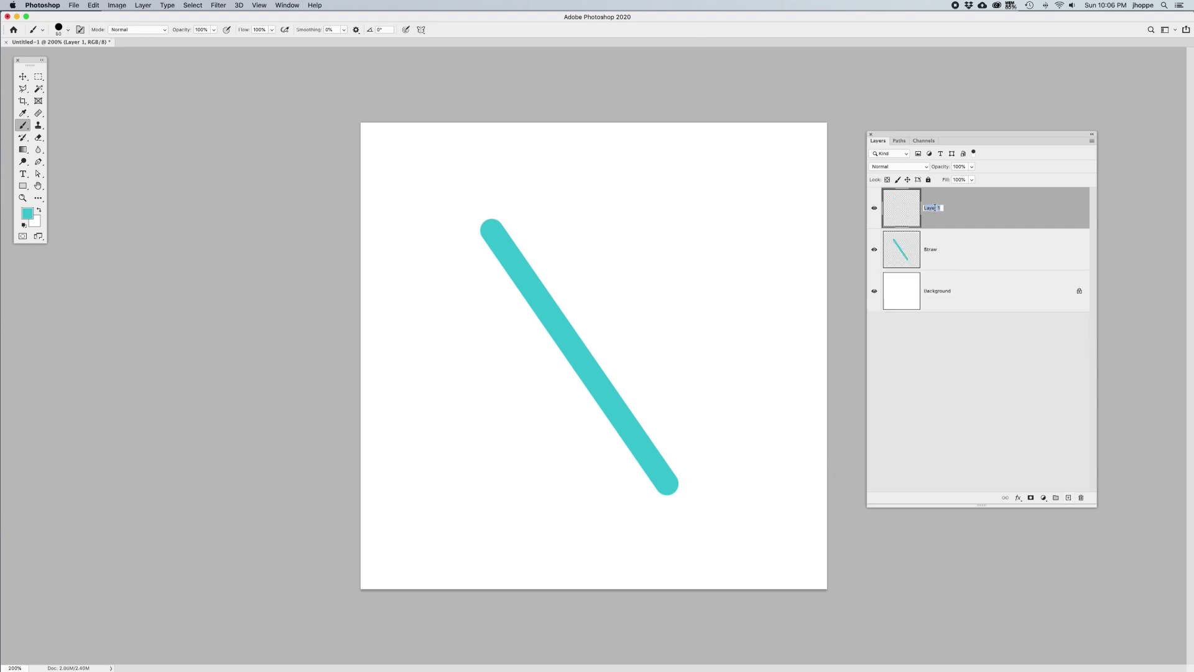
key(BackSpace)
text(Shadow)
key(Return)
- Darken the foreground color to 37% brightness, keeping its hue and saturation (#1c5a5e)
click(27, 215)
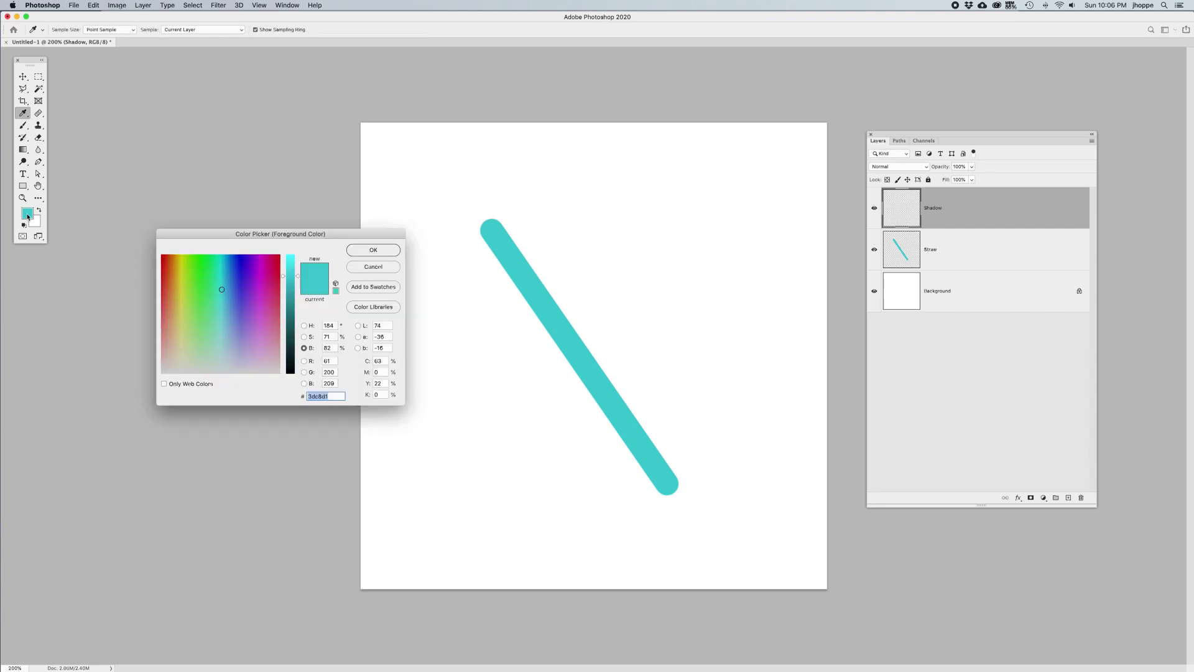
drag(146, 229, 528, 248)
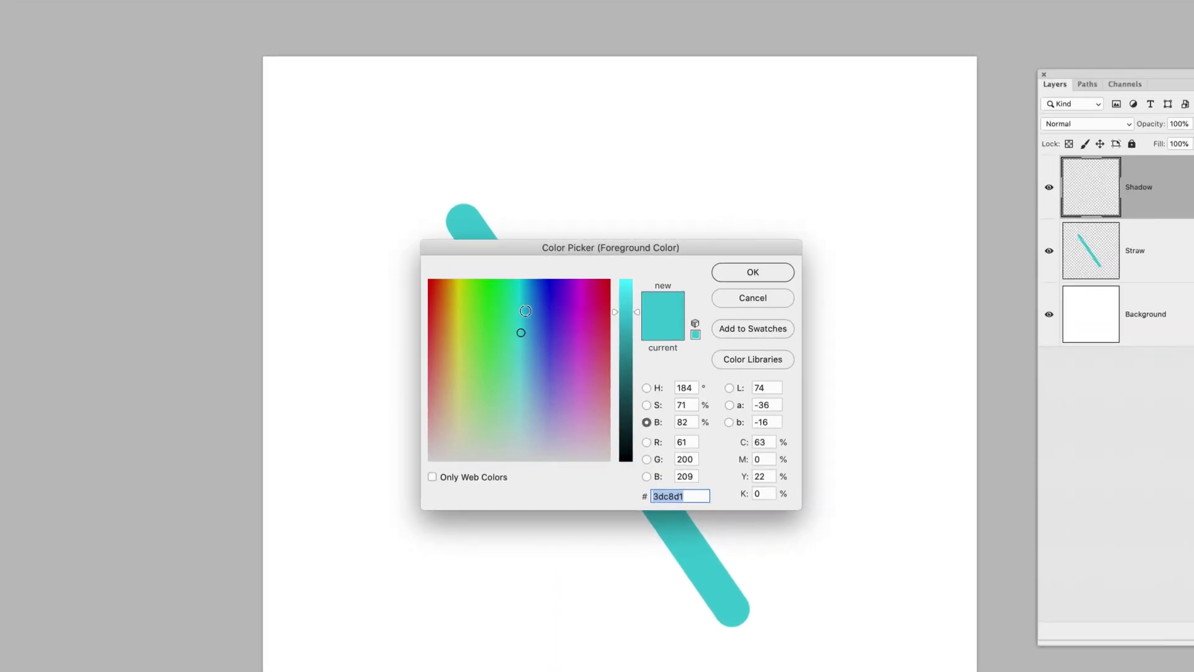
click(647, 387)
click(647, 405)
click(647, 423)
drag(635, 311, 645, 395)
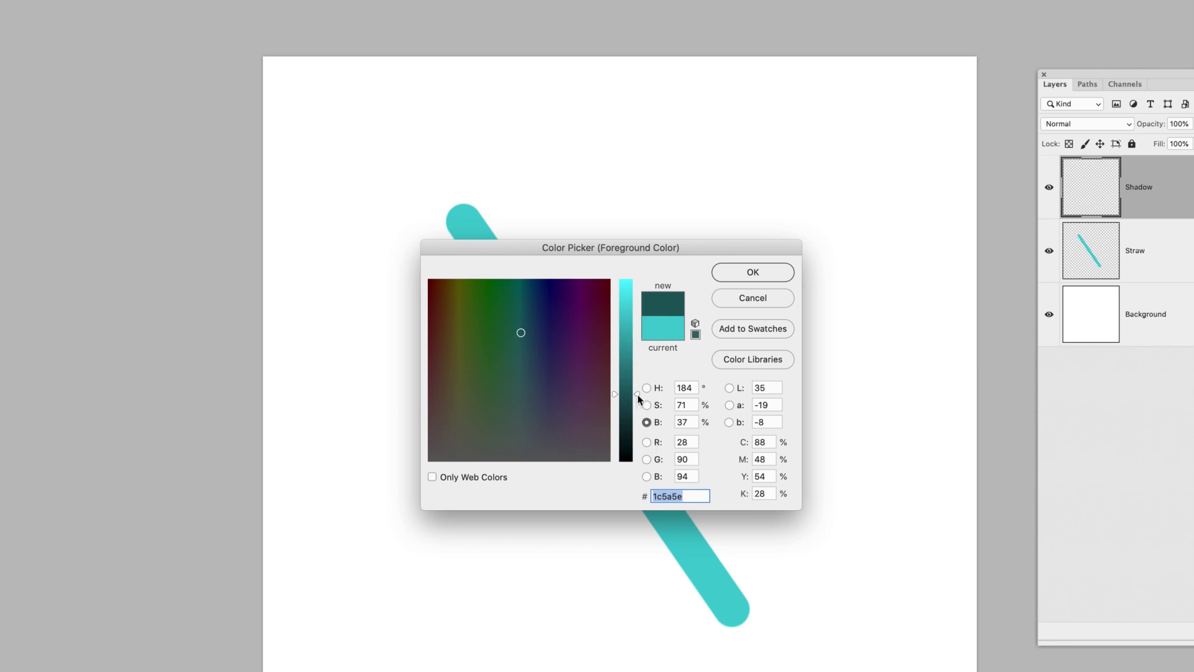
click(740, 275)
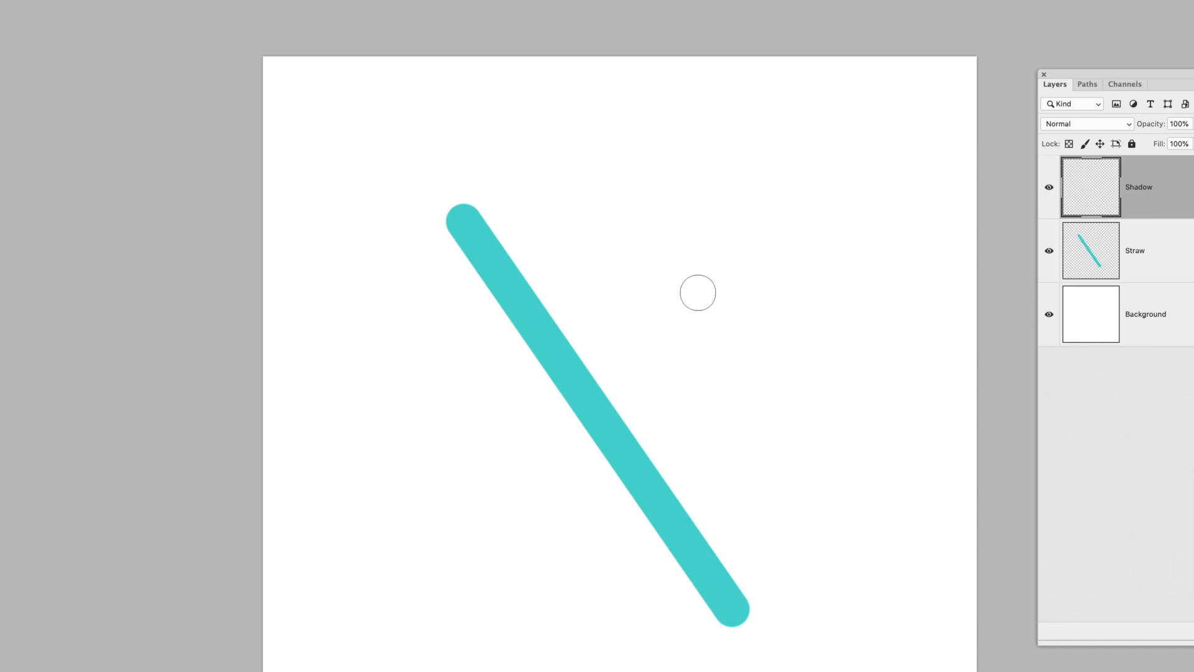
- Give the brush a soft edge, test it with a short stroke over the straw, and undo that stroke
ctrl+alt+click(697, 292)
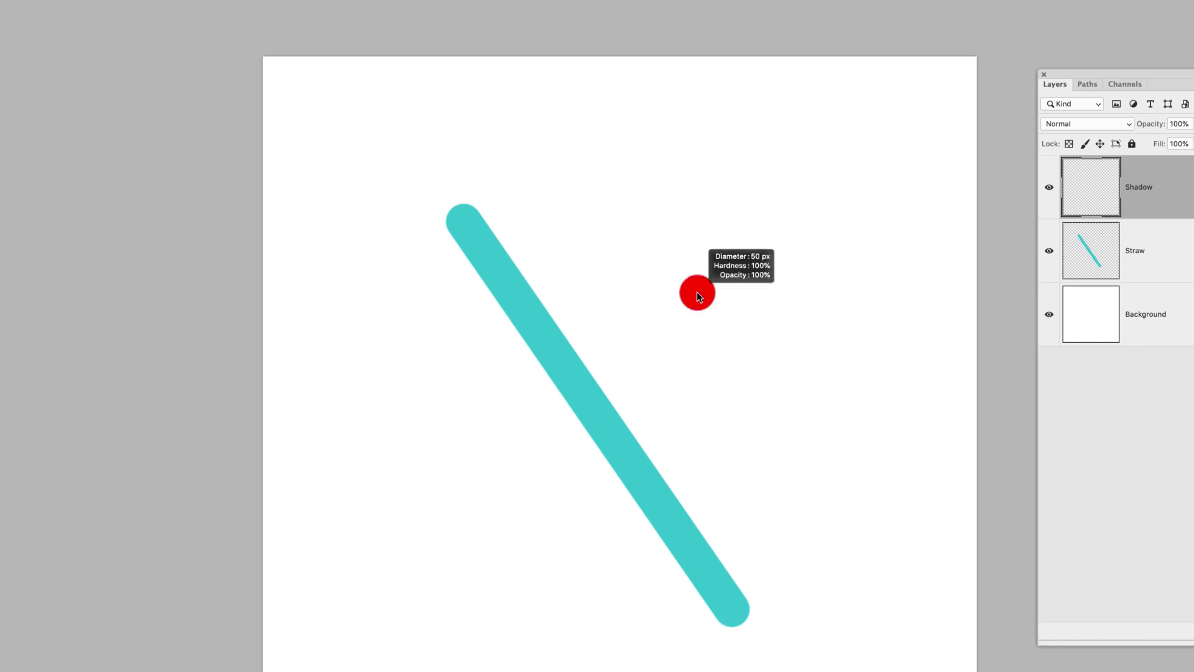
mouse_move(697, 293)
mouse_down()
mouse_move(699, 324)
mouse_move(727, 200)
mouse_move(700, 6)
mouse_up()
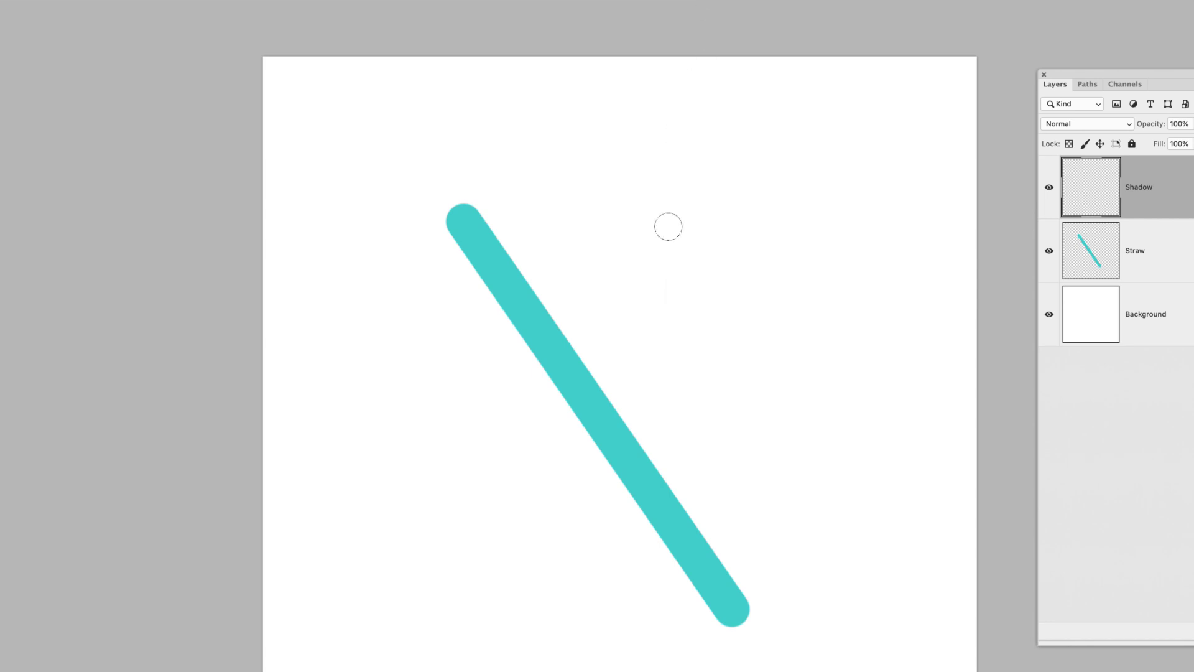
drag(505, 302, 558, 391)
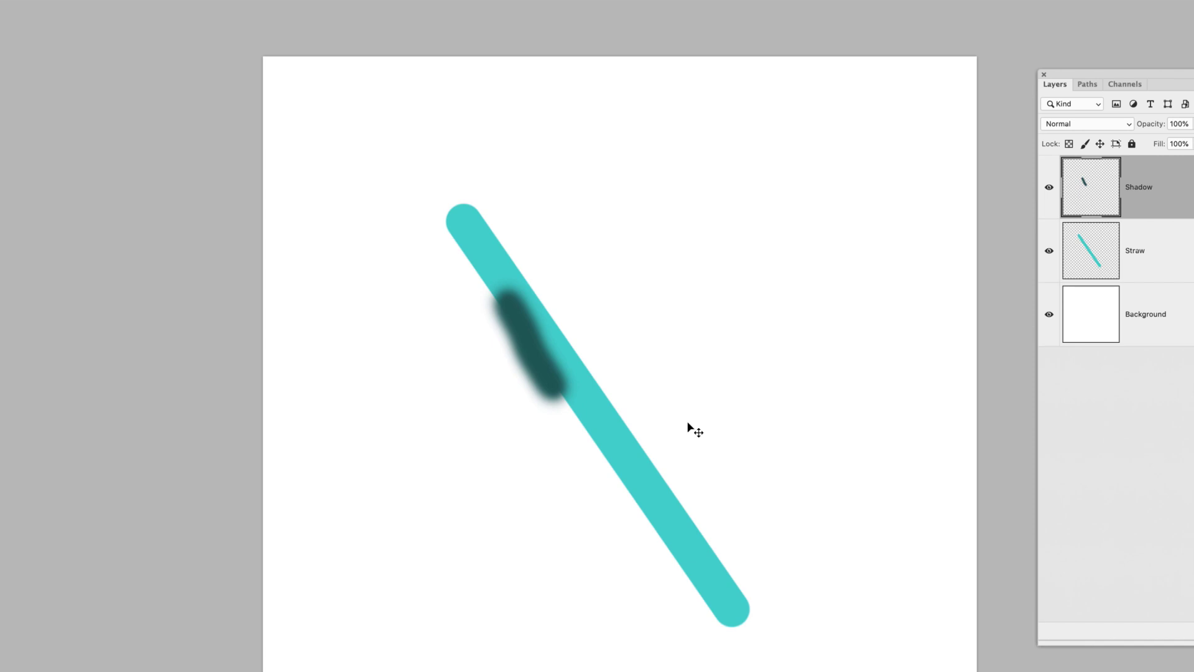
key(ctrl+z)
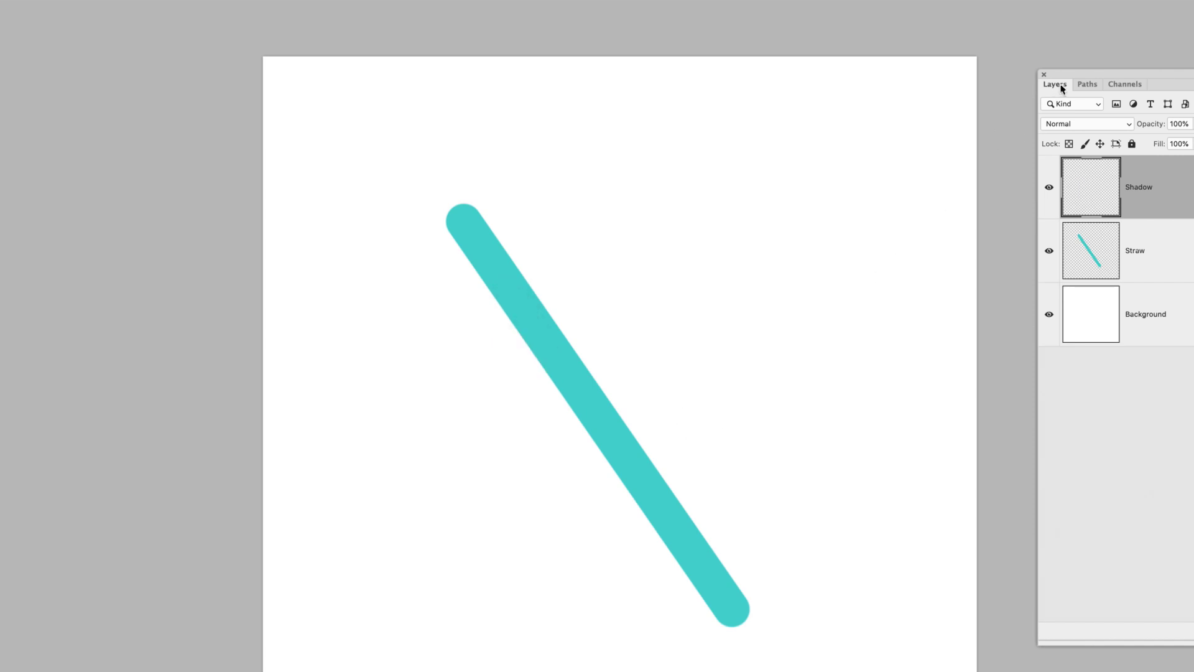
- Paint a straight soft dark teal stroke along the lower-left edge of the straw on the Shadow layer
drag(1069, 74, 989, 80)
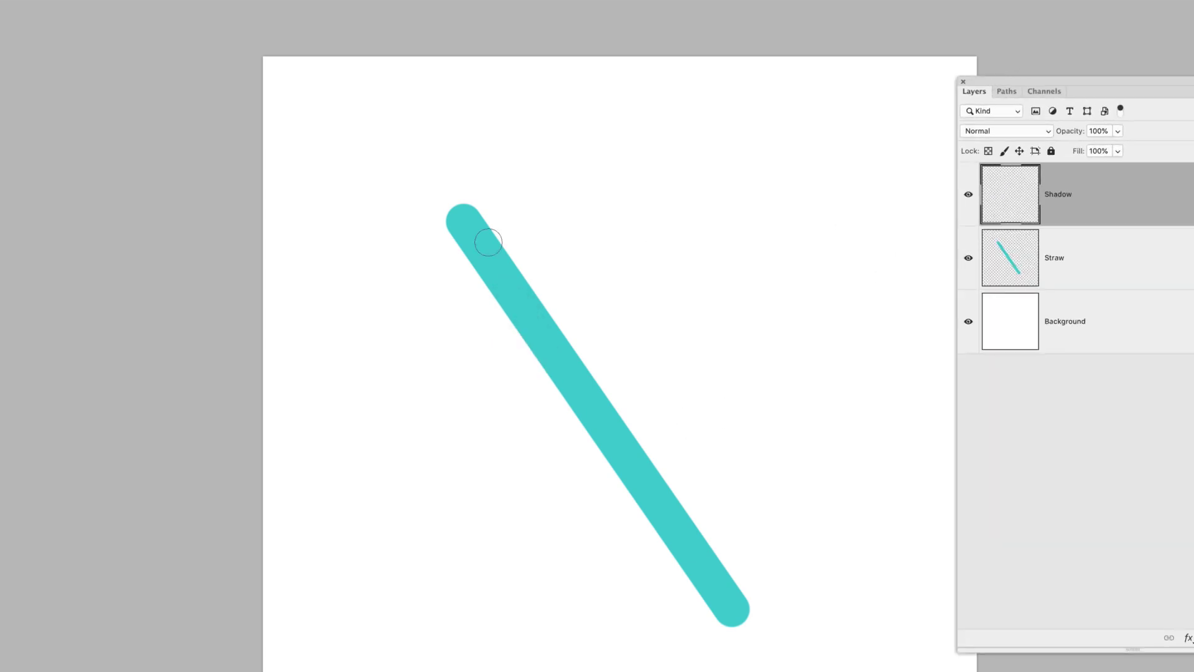
click(437, 215)
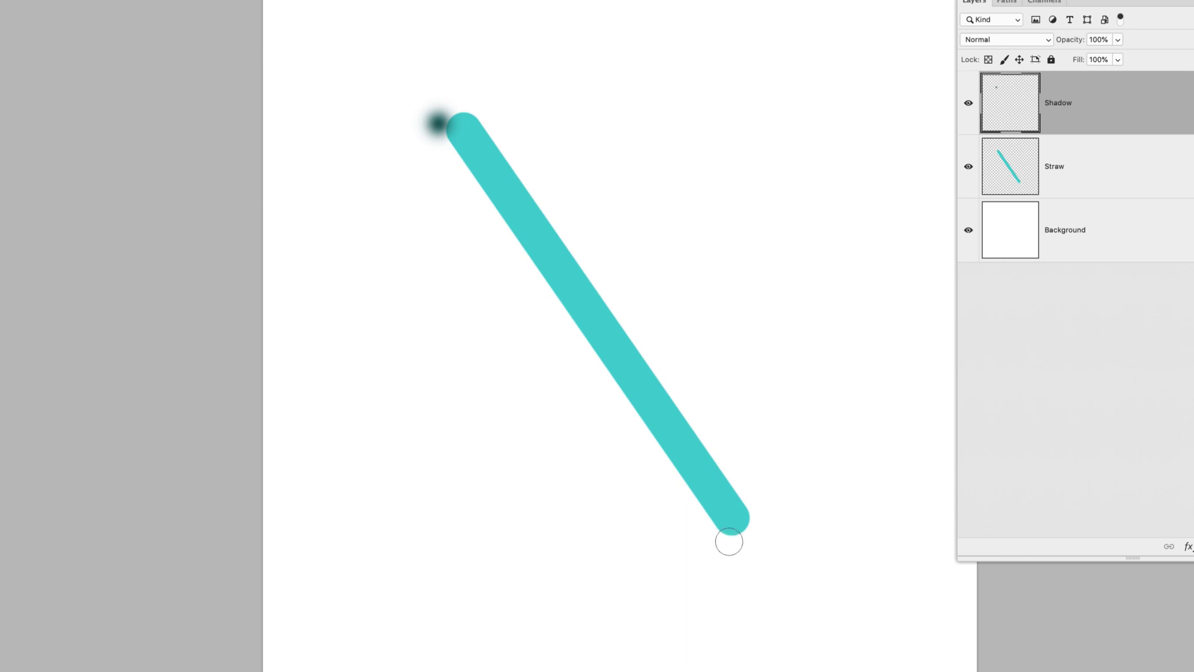
shift+click(729, 542)
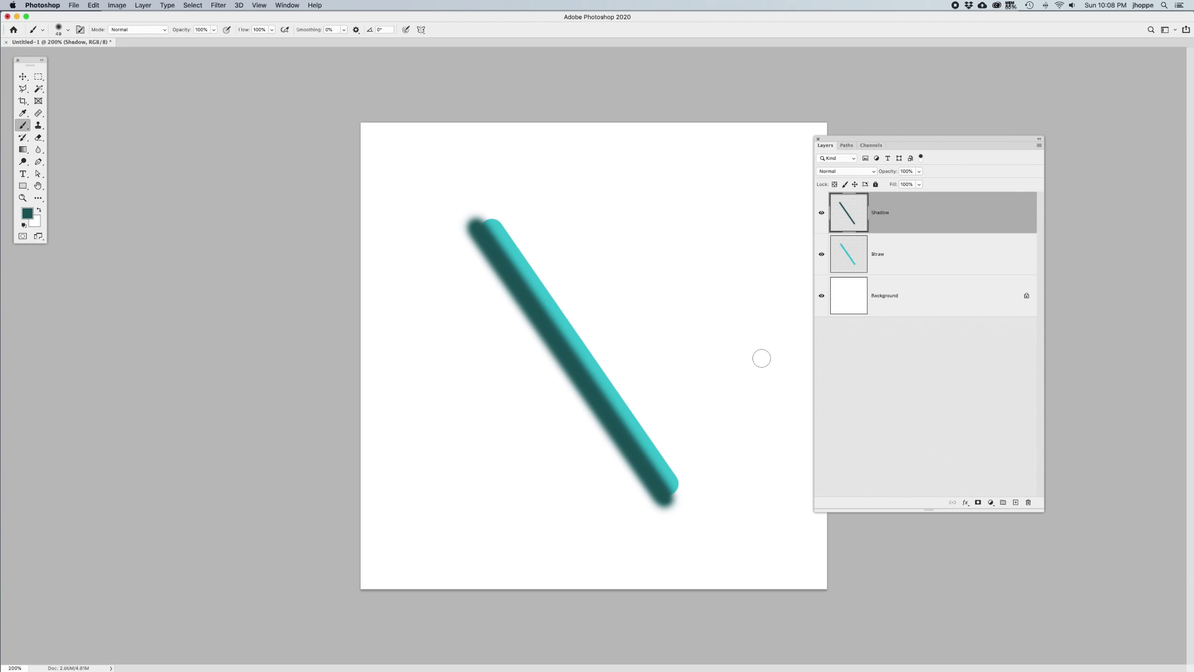
- Add a new layer named Highlight above the Shadow layer
click(1015, 502)
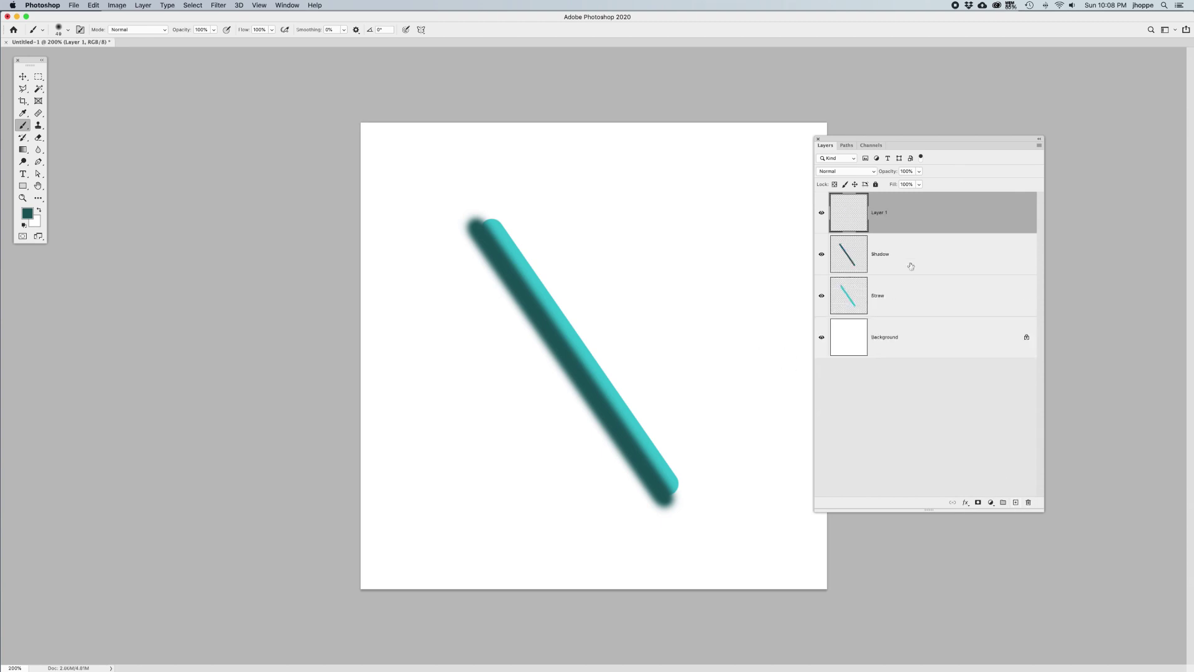
double_click(880, 212)
text(Highlight)
key(Return)
- With the Shadow layer hidden, sample the straw's turquoise as the foreground color and activate the Highlight layer
click(821, 254)
click(852, 294)
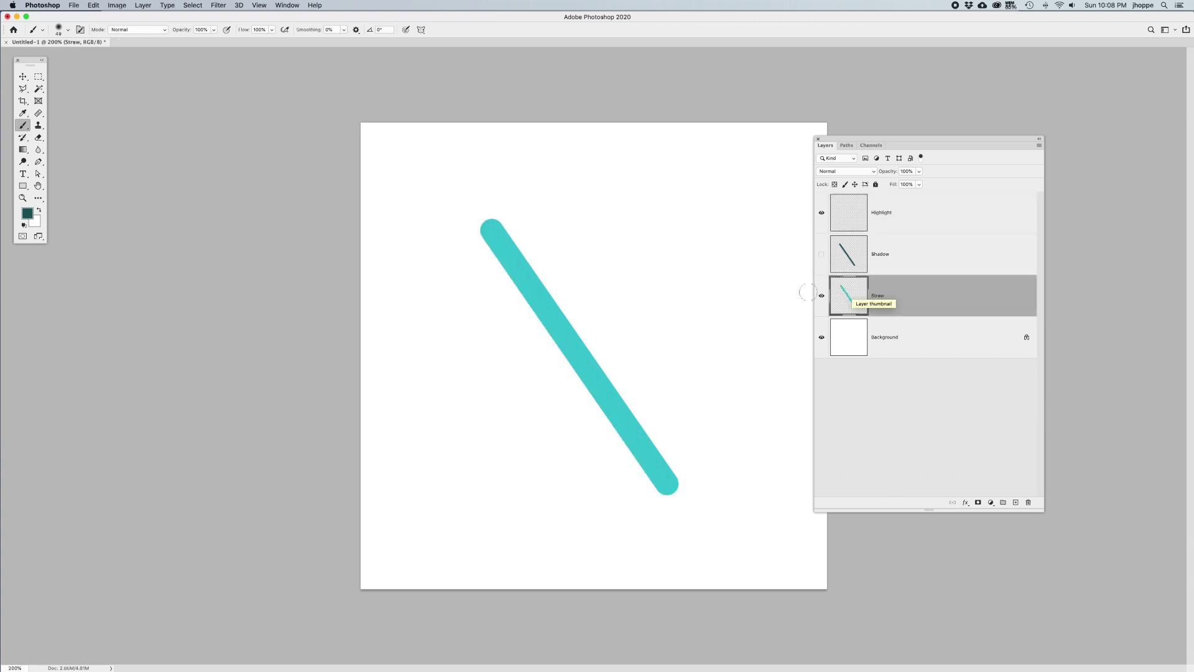
alt+click(545, 303)
click(911, 219)
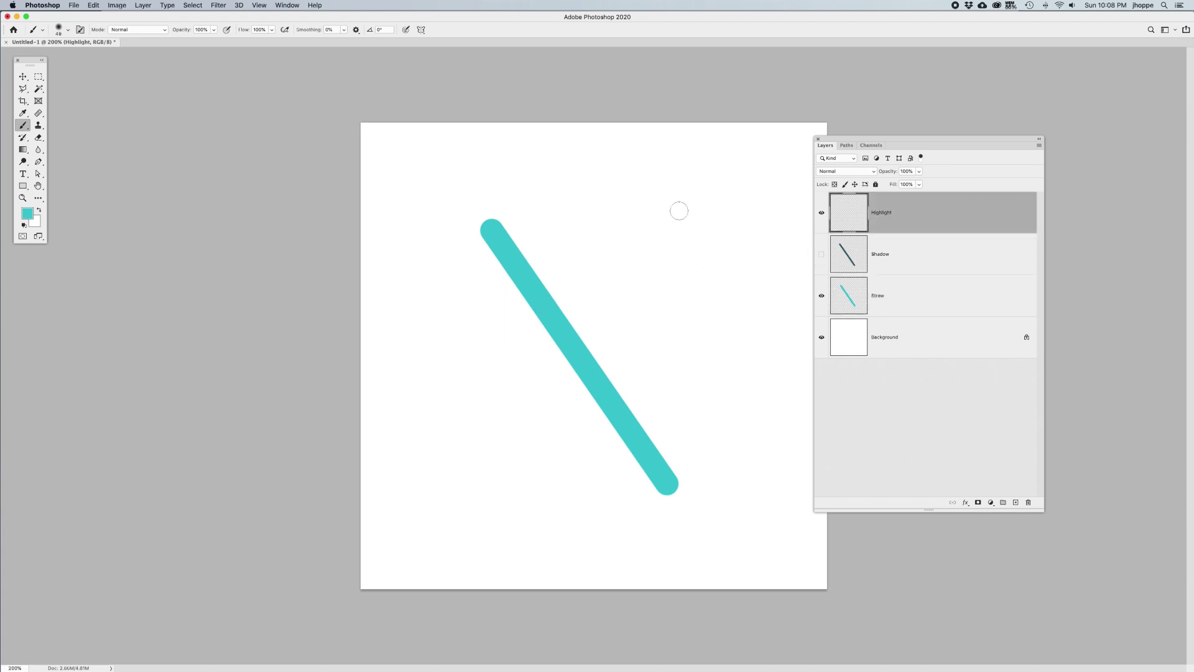
- Lighten the foreground color to 100% brightness and 16% saturation, keeping its hue (#d7fdff)
click(29, 218)
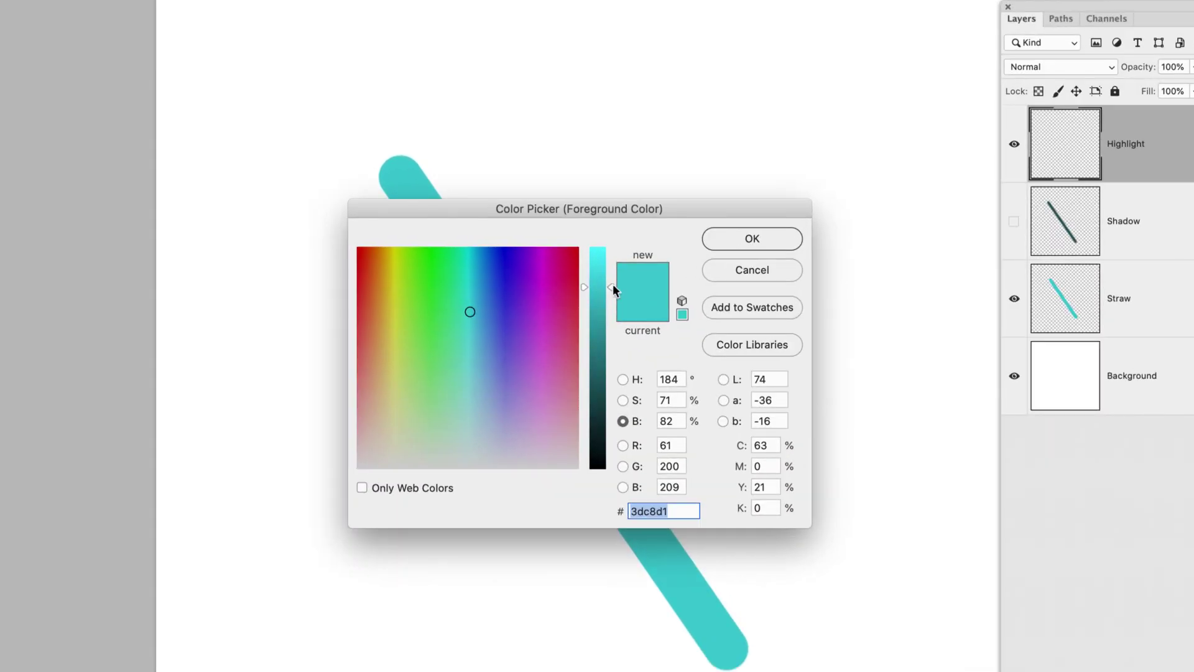
drag(614, 284, 616, 237)
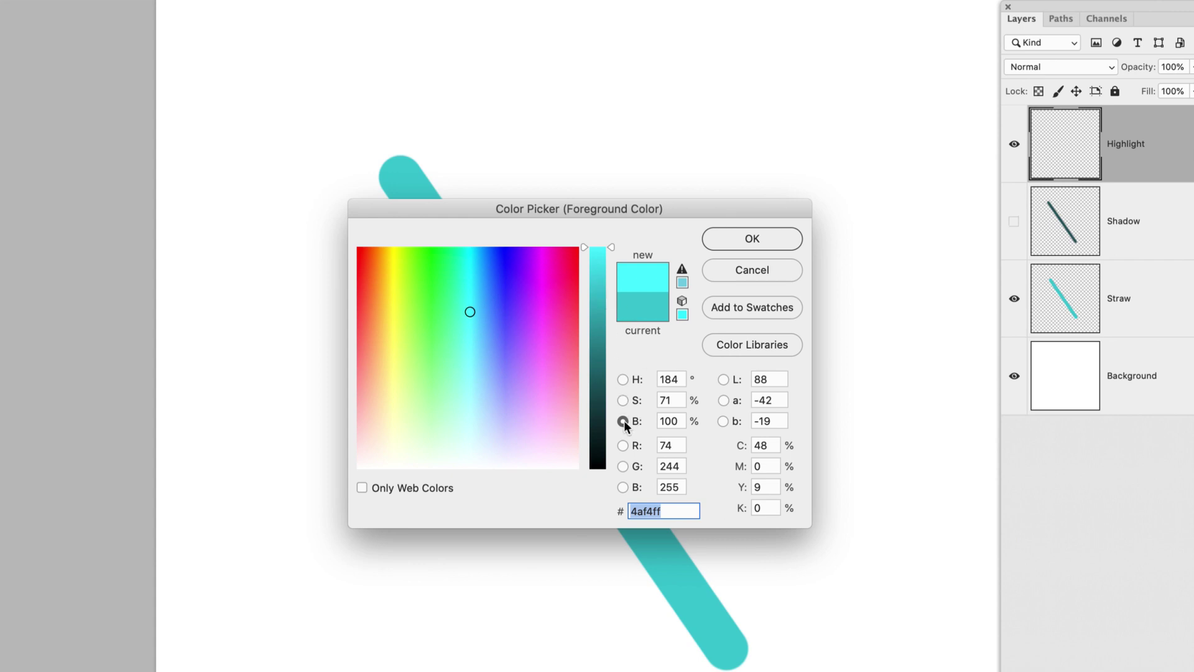
click(623, 399)
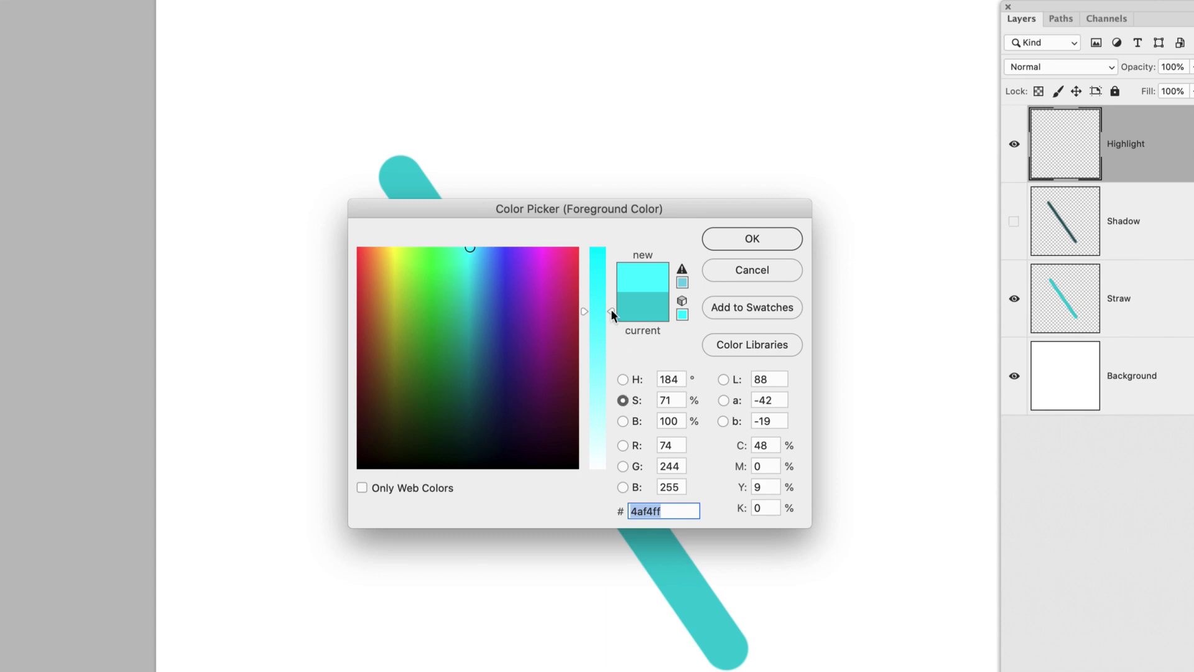
drag(610, 309, 610, 431)
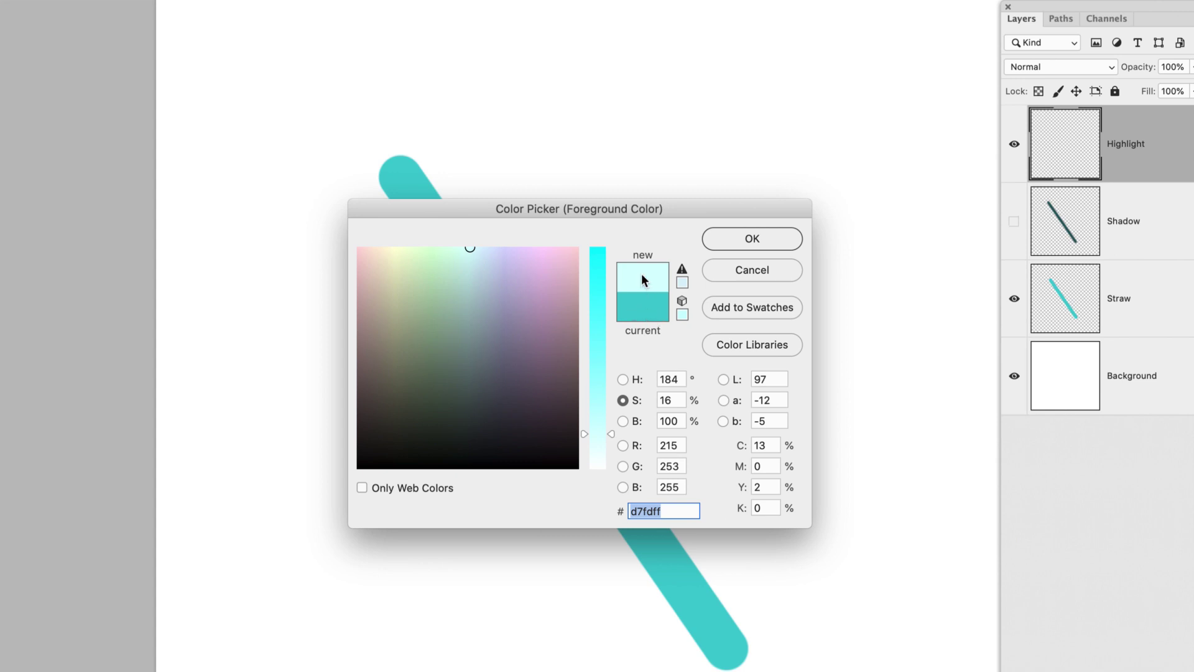
click(742, 246)
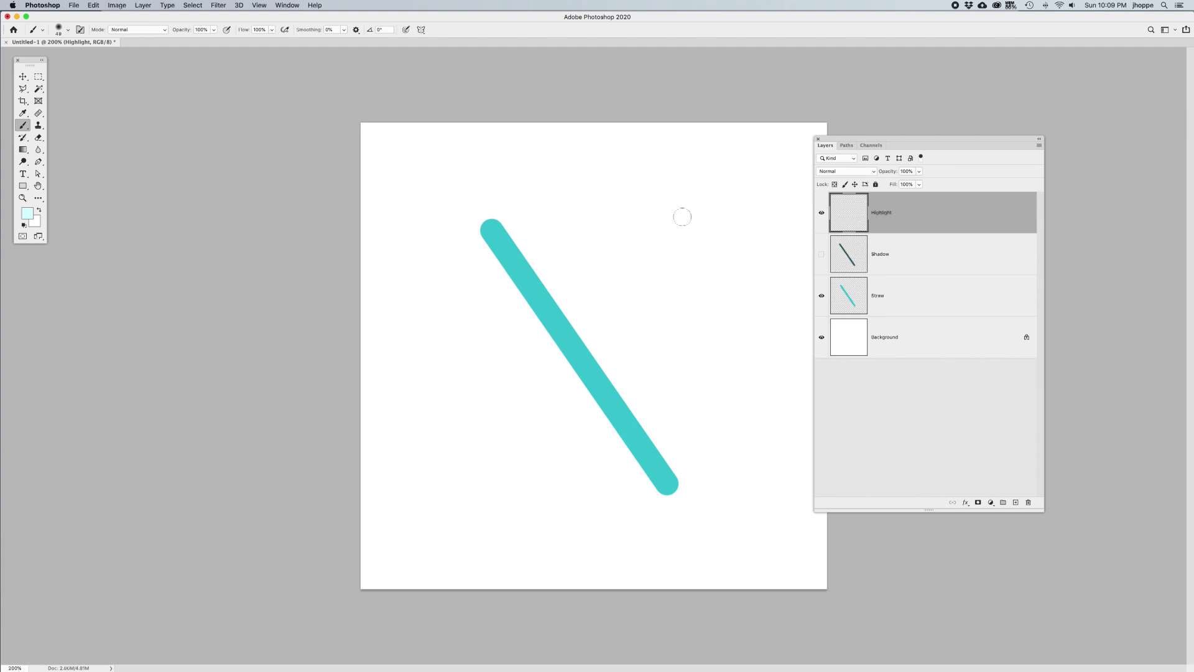
- Paint a straight soft pale cyan stroke along the straw's upper-right edge on the Highlight layer and show the Shadow layer again
click(495, 215)
shift+click(684, 489)
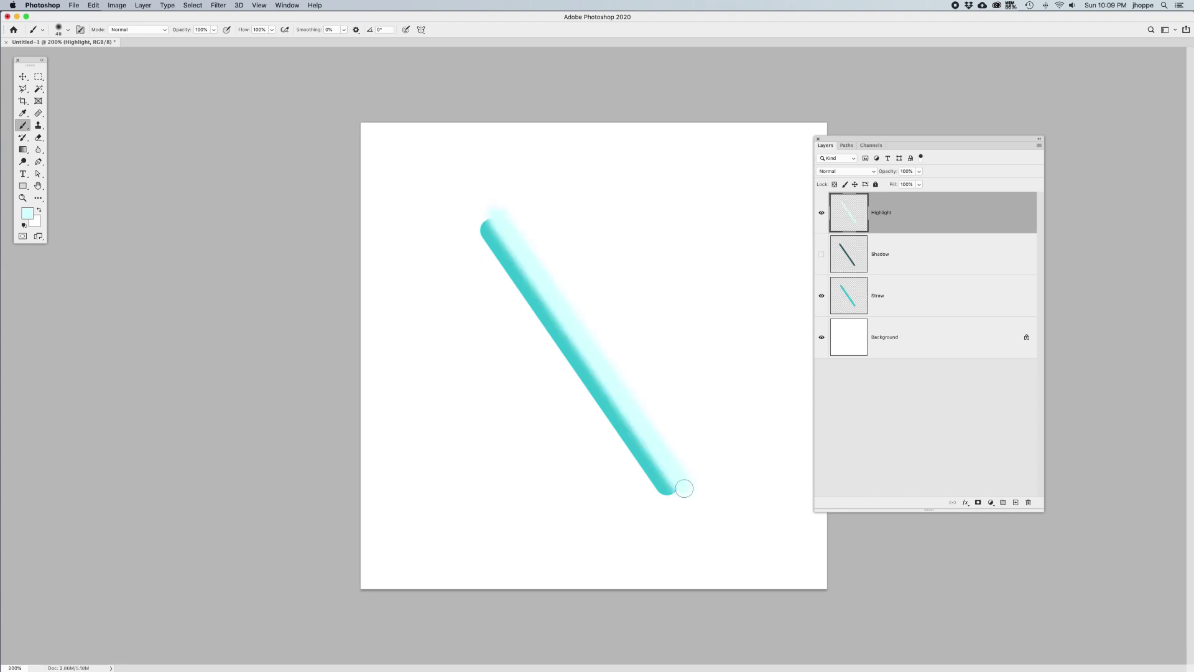
click(821, 254)
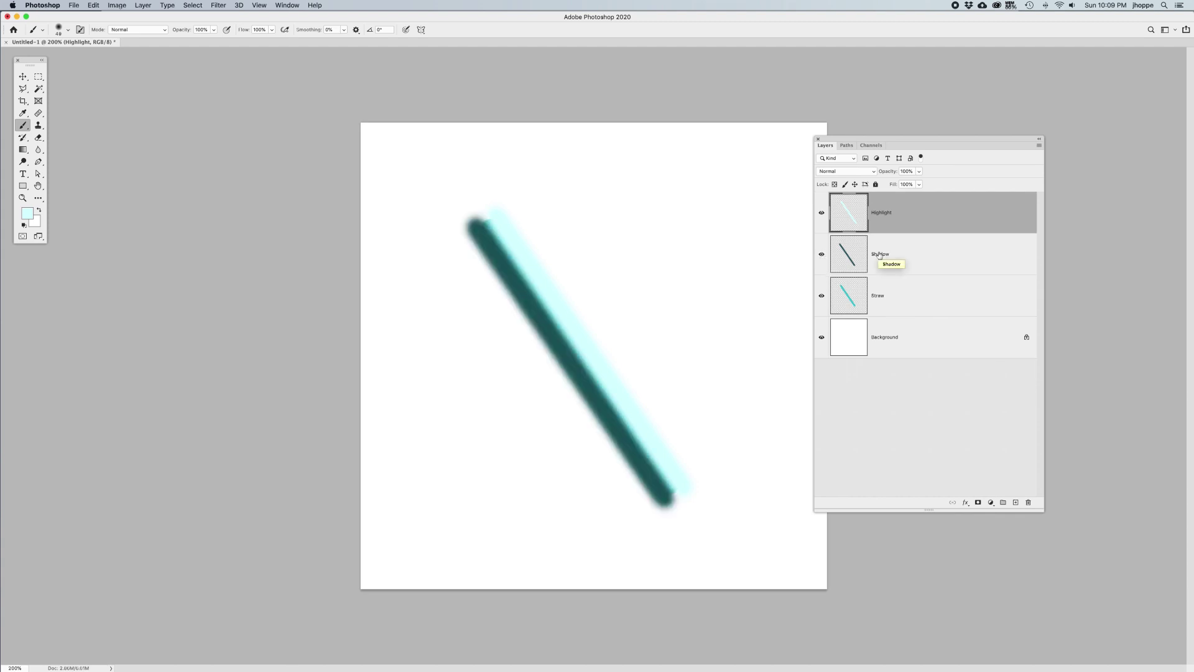
- Hide the Highlight and Shadow layers and load the Straw layer's outline as a selection
key(super+equal)
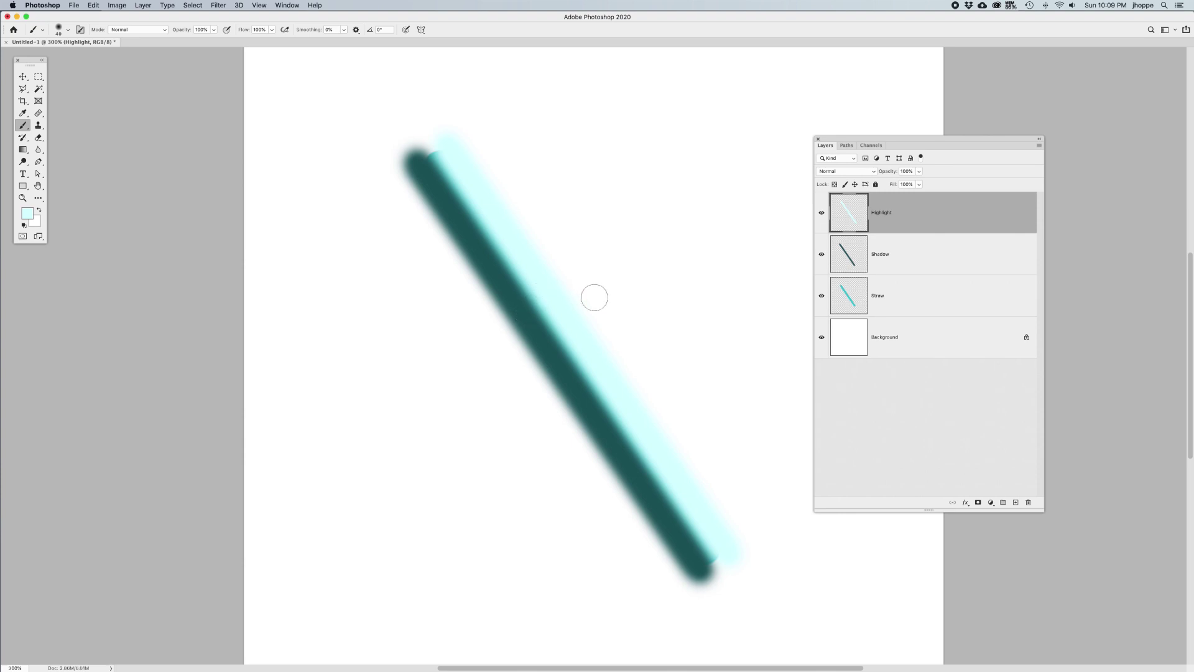
click(908, 294)
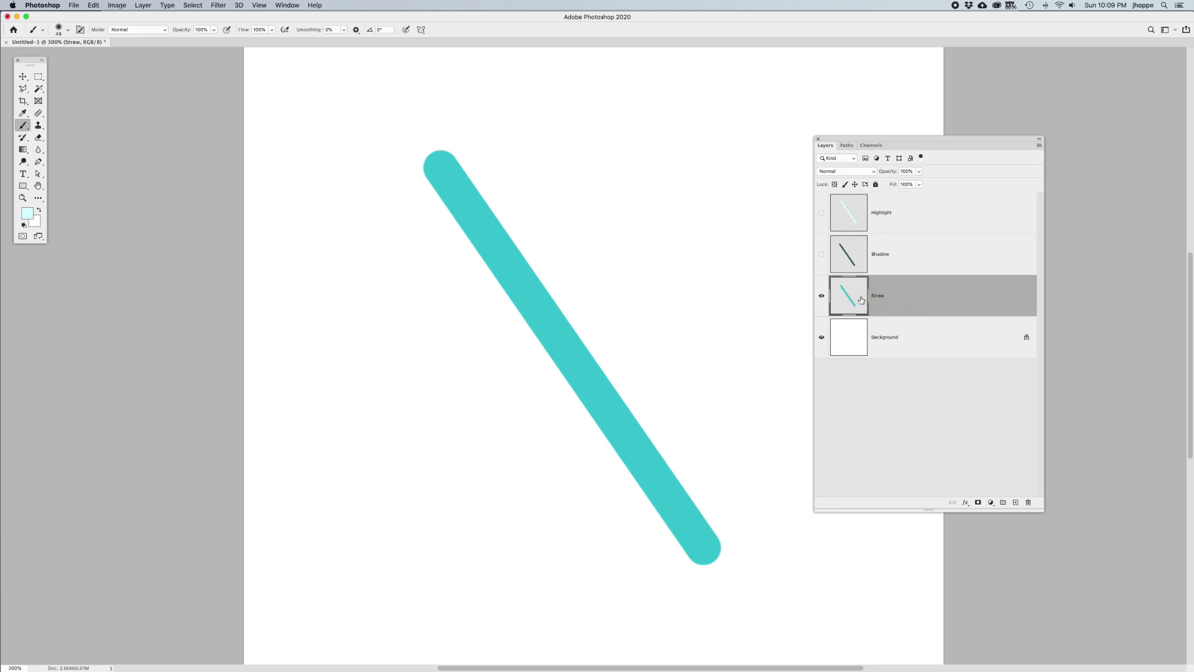
click(822, 254)
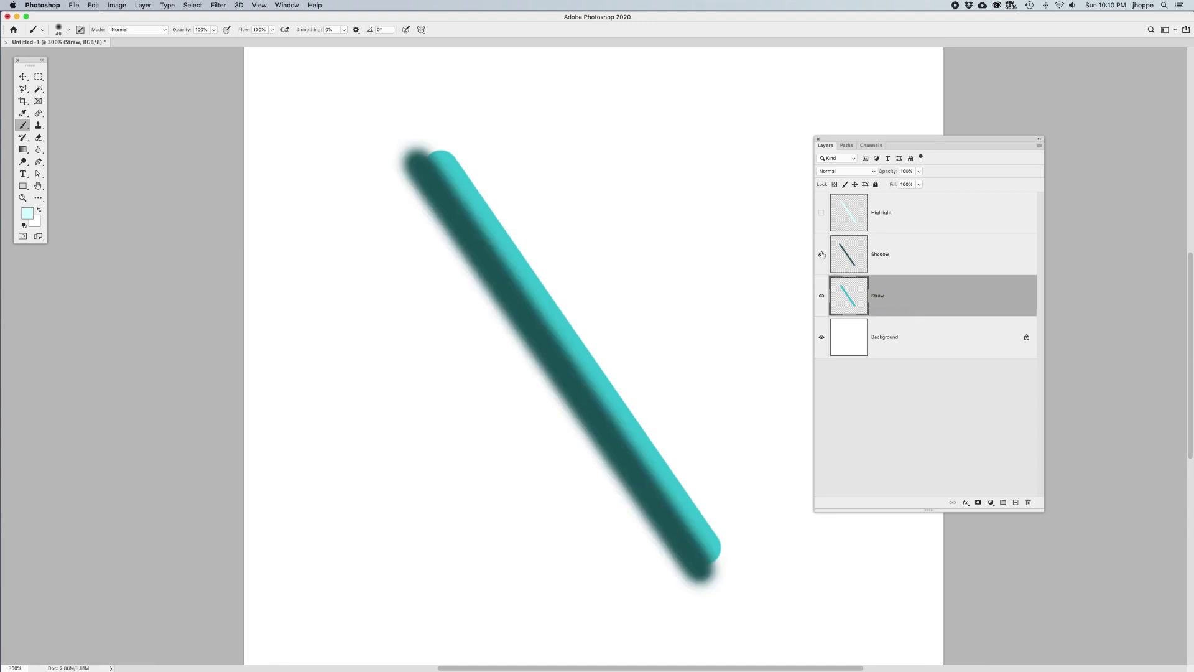
click(822, 254)
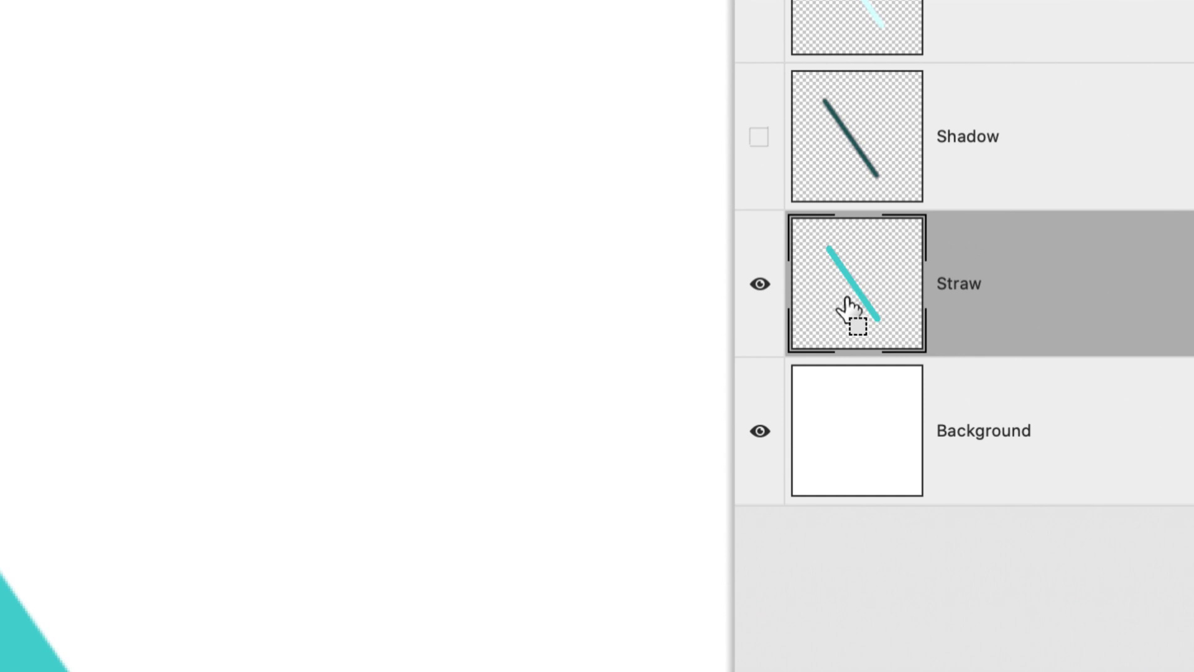
ctrl+click(847, 304)
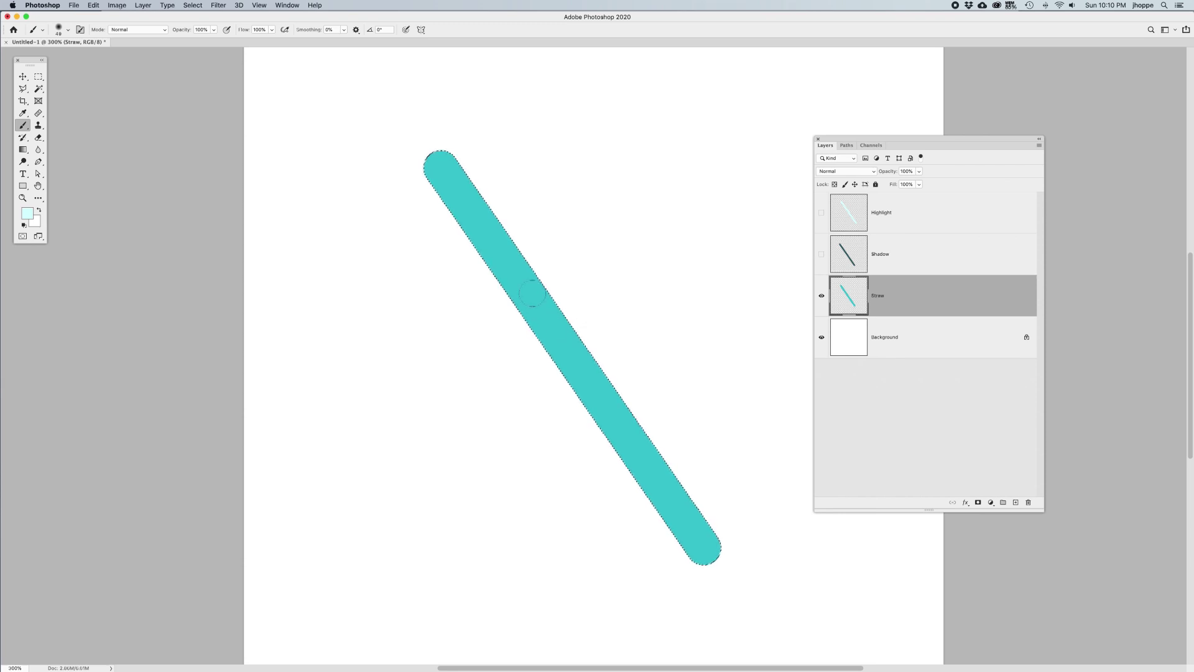
key(ctrl+d)
- Invert the selection so that it covers everything outside the straw
scroll(530, 289, right, 5)
scroll(232, 10, right, 3)
click(193, 5)
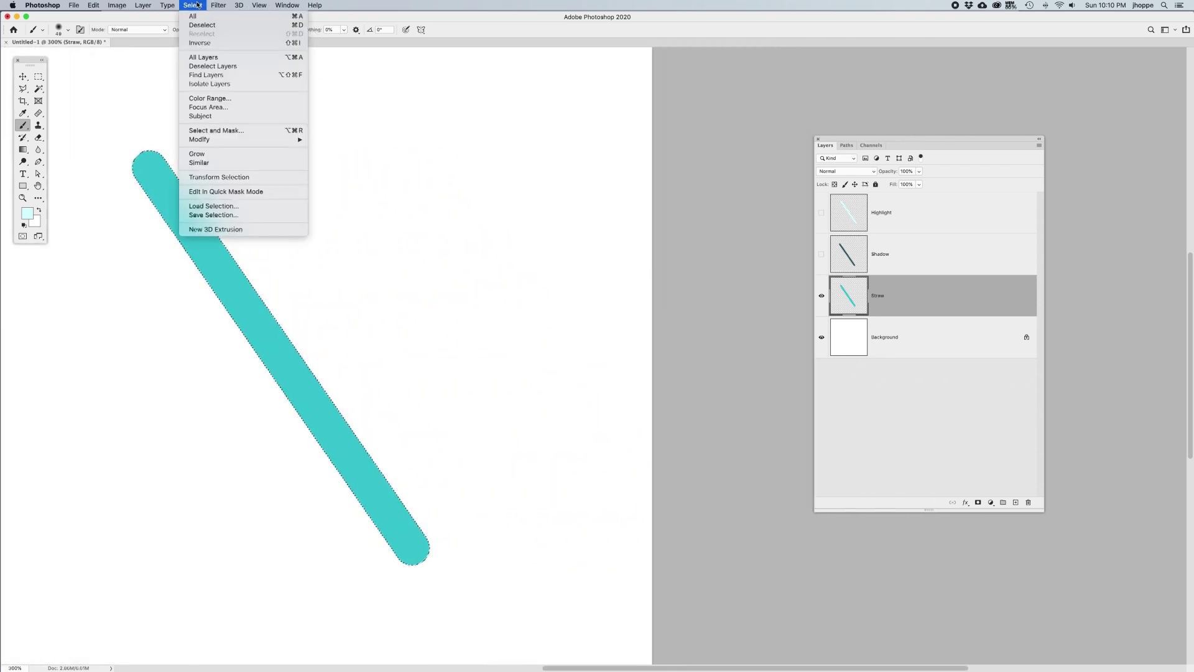
click(200, 43)
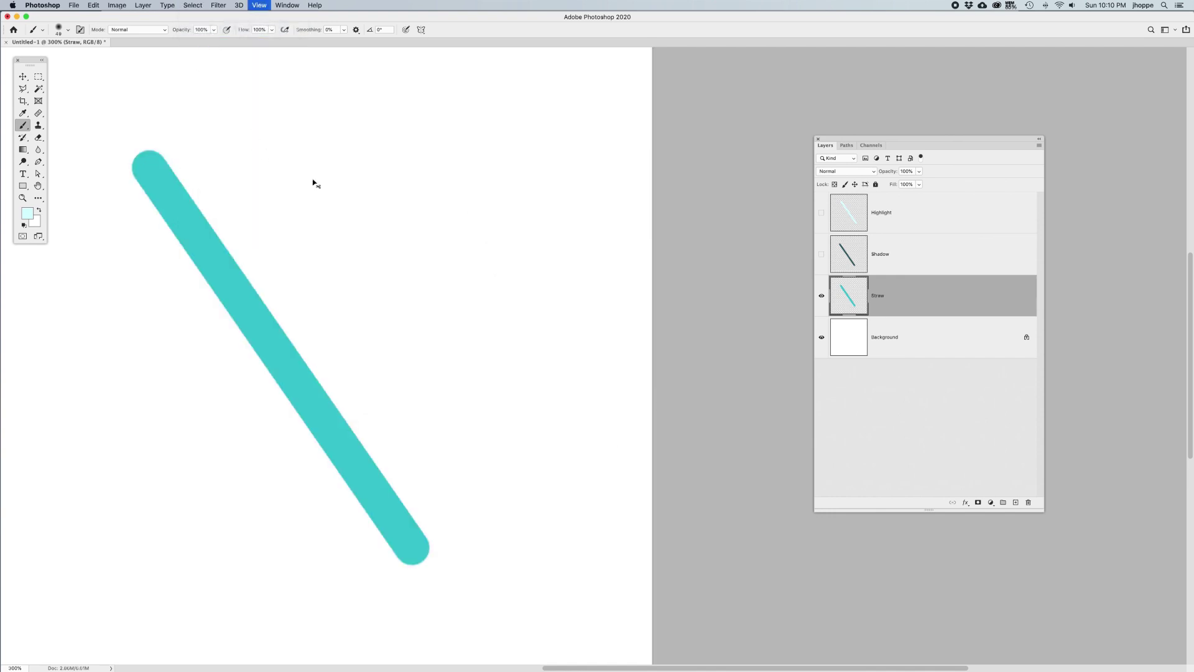
key(ctrl+minus)
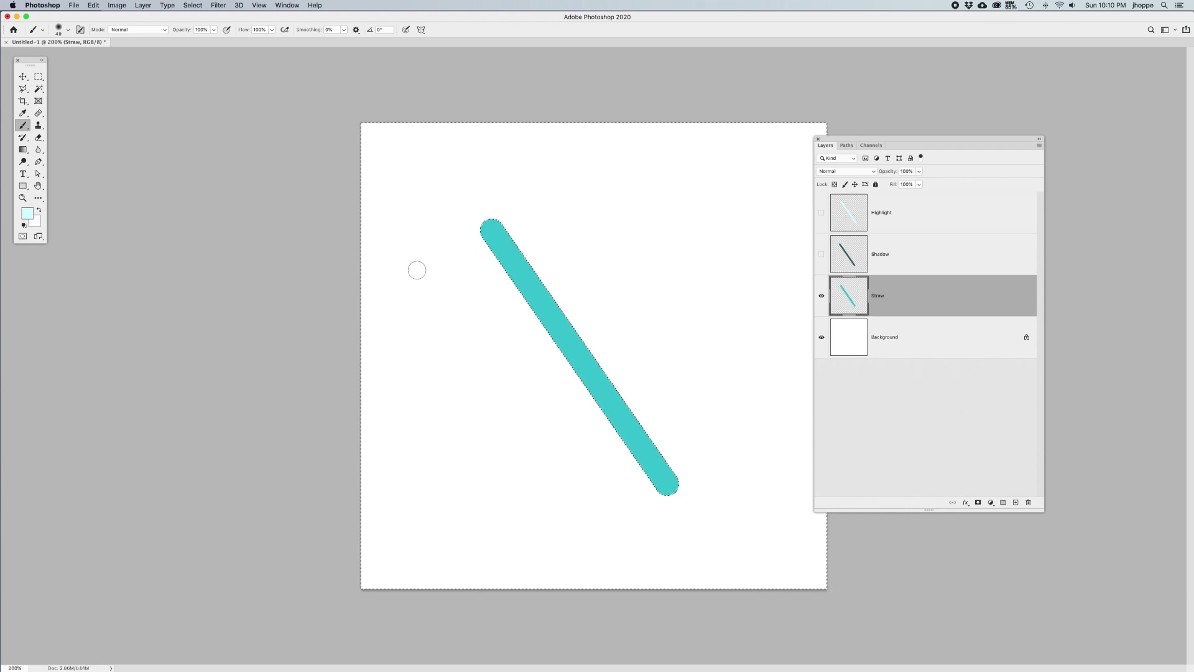
- Delete the Shadow layer's paint outside the straw, and show and activate the Highlight layer
click(908, 266)
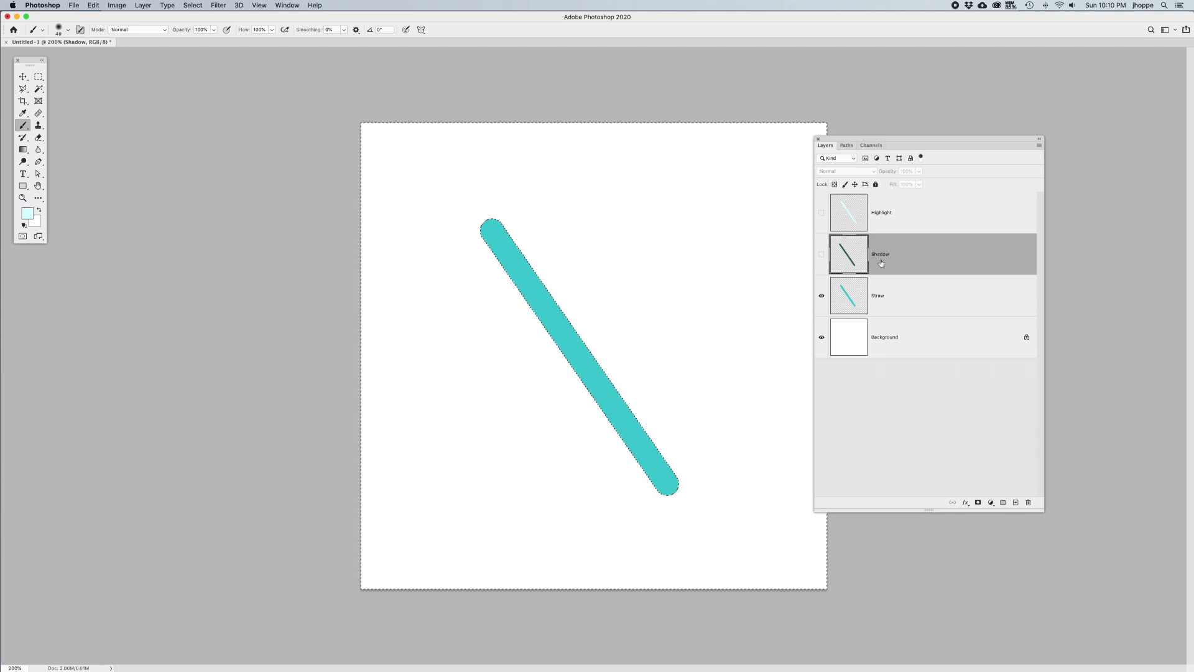
click(822, 254)
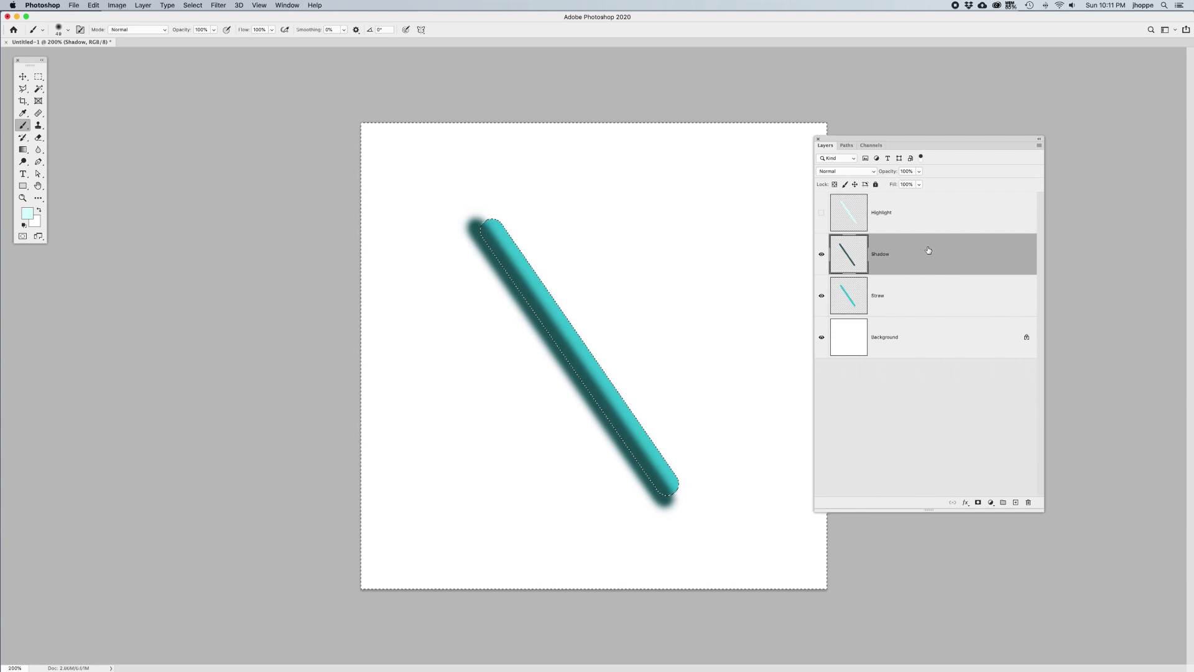
key(Delete)
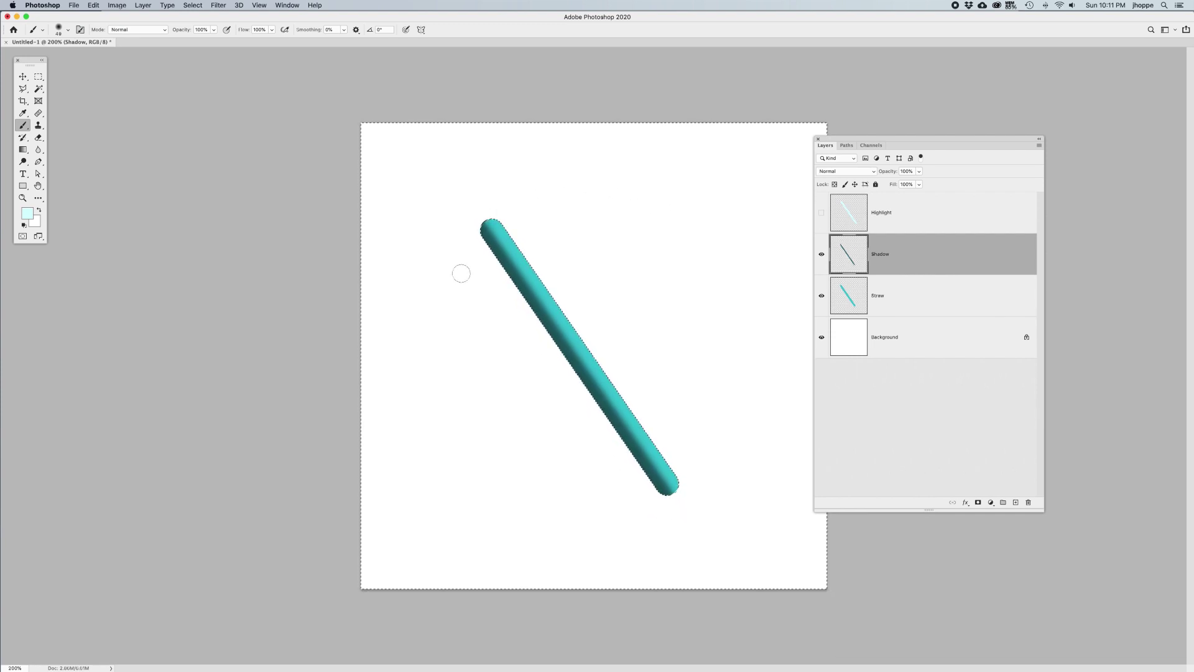
click(957, 205)
click(821, 213)
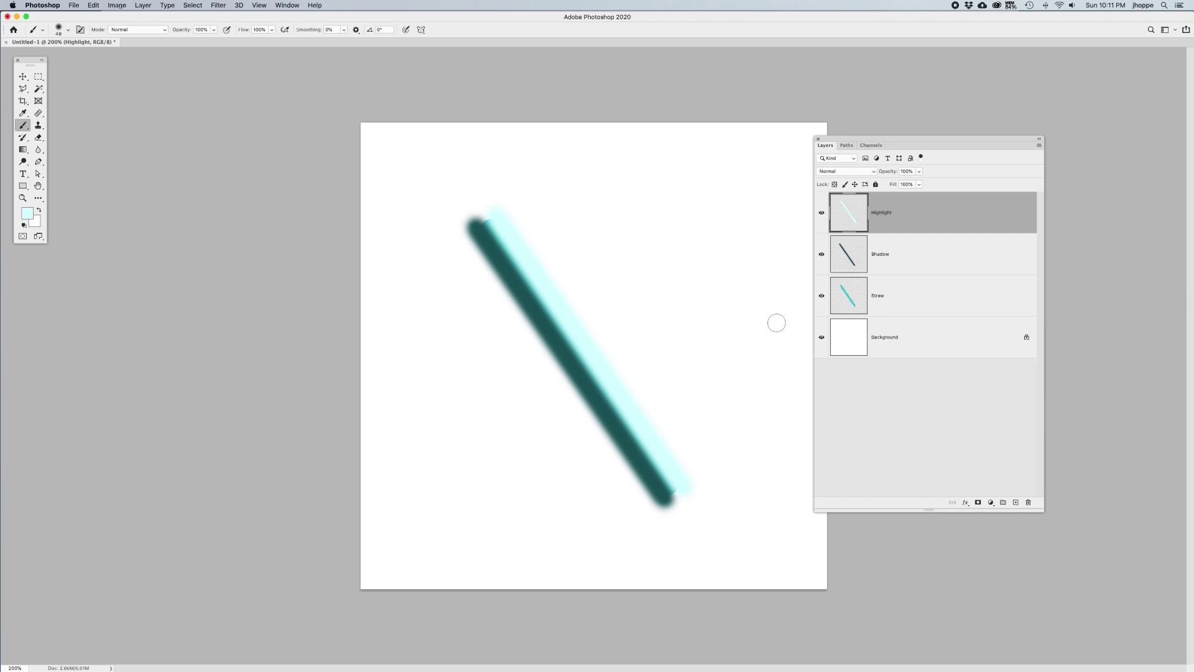
- Hide the Background layer, load the Straw layer's outline as a selection and deselect it
key(v)
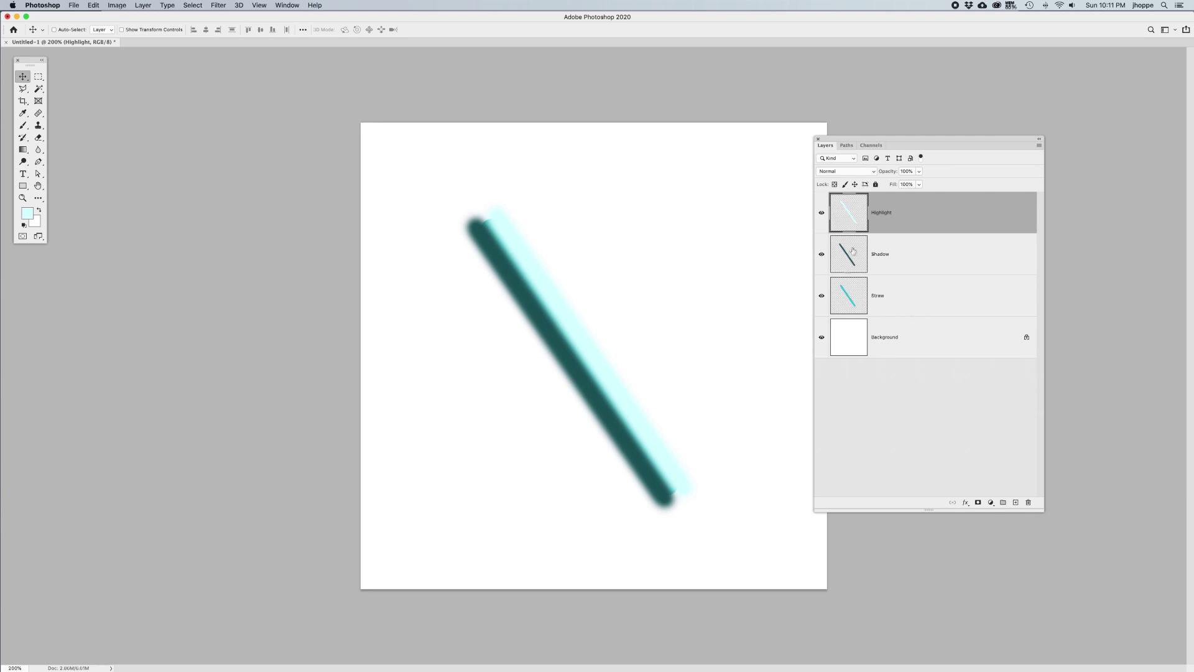
click(891, 300)
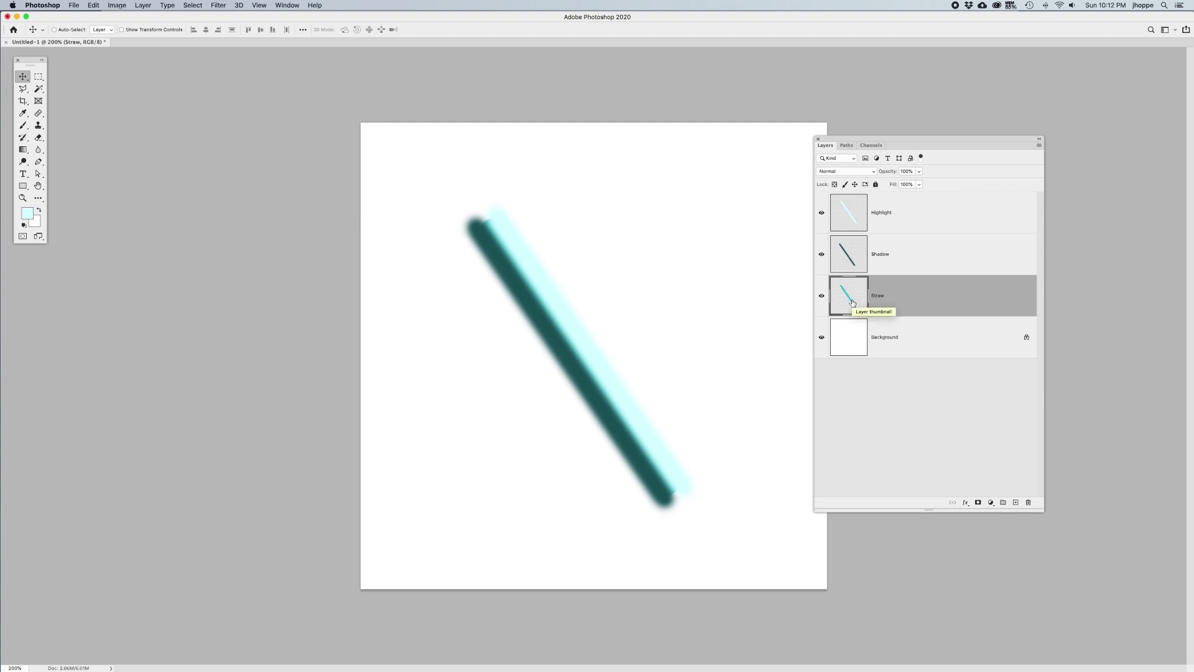
click(821, 336)
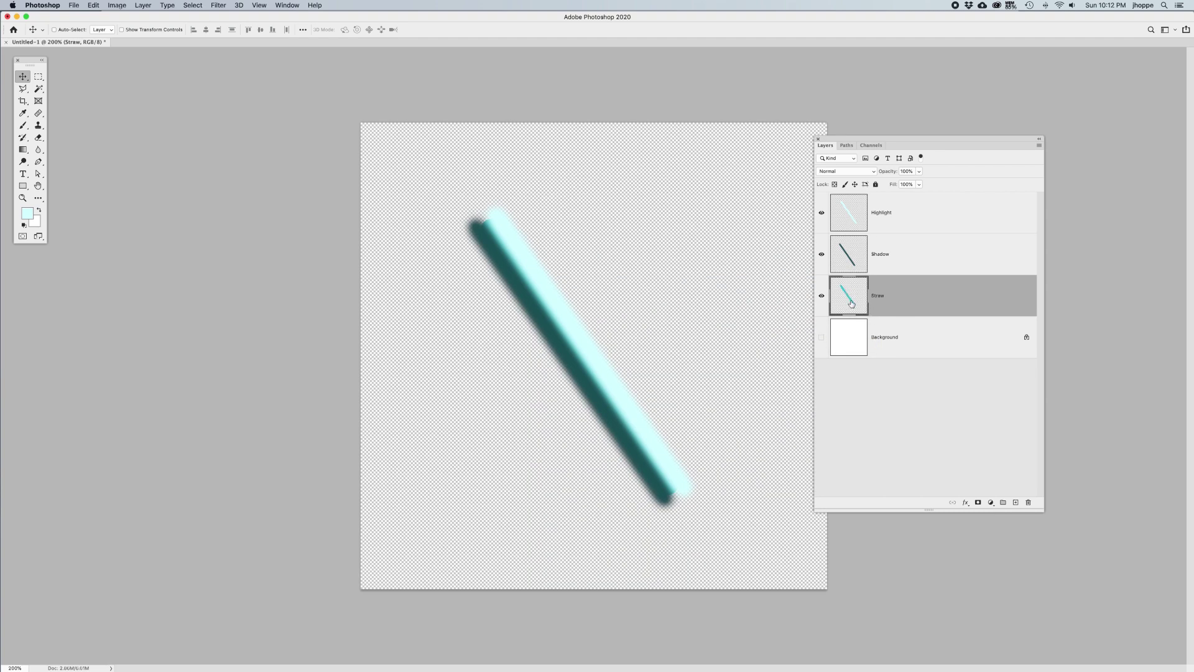
super+click(841, 305)
key(super+d)
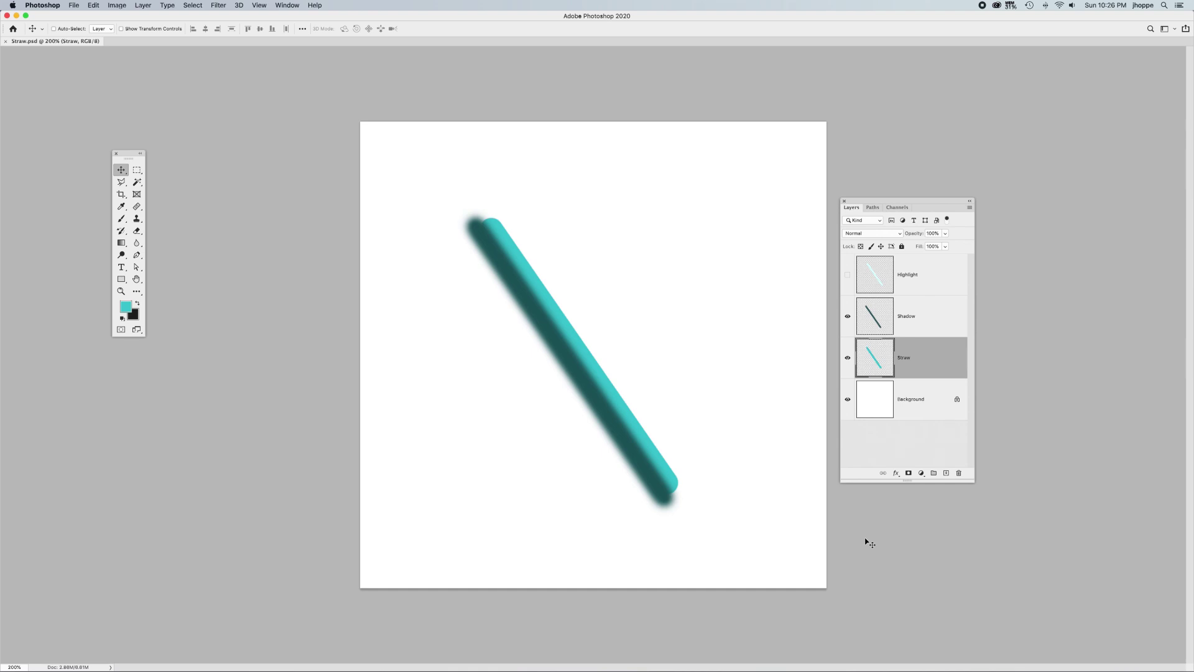
- Hide the Background layer and clip the Shadow layer to the Straw layer with a clipping mask
click(911, 317)
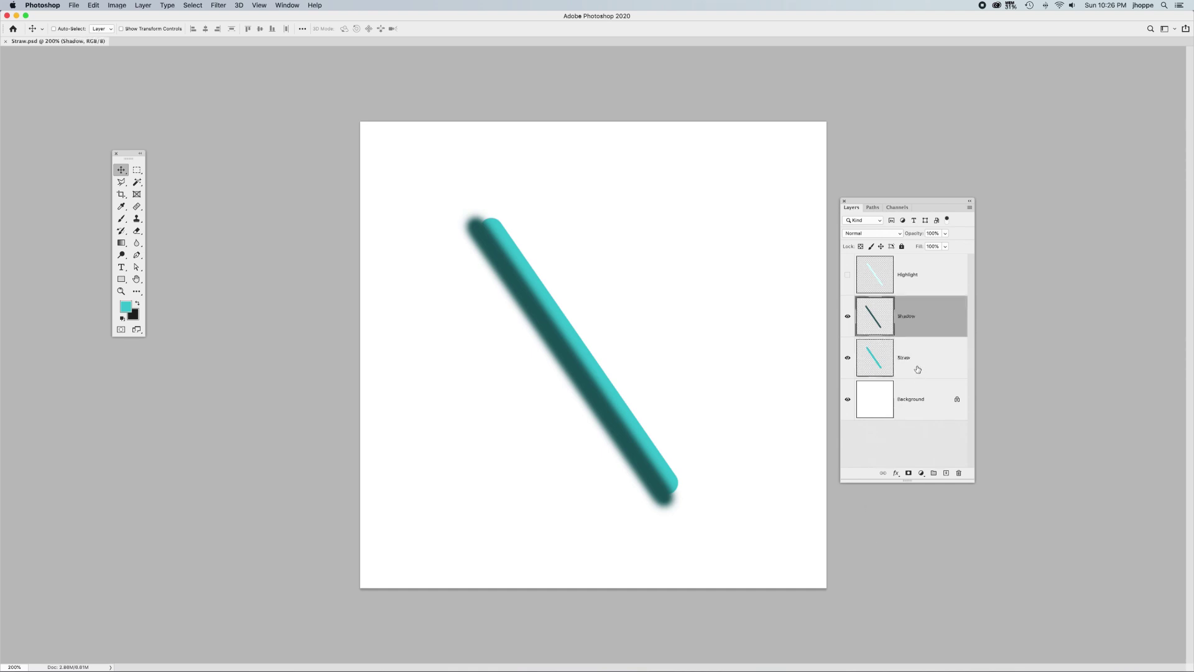
click(917, 370)
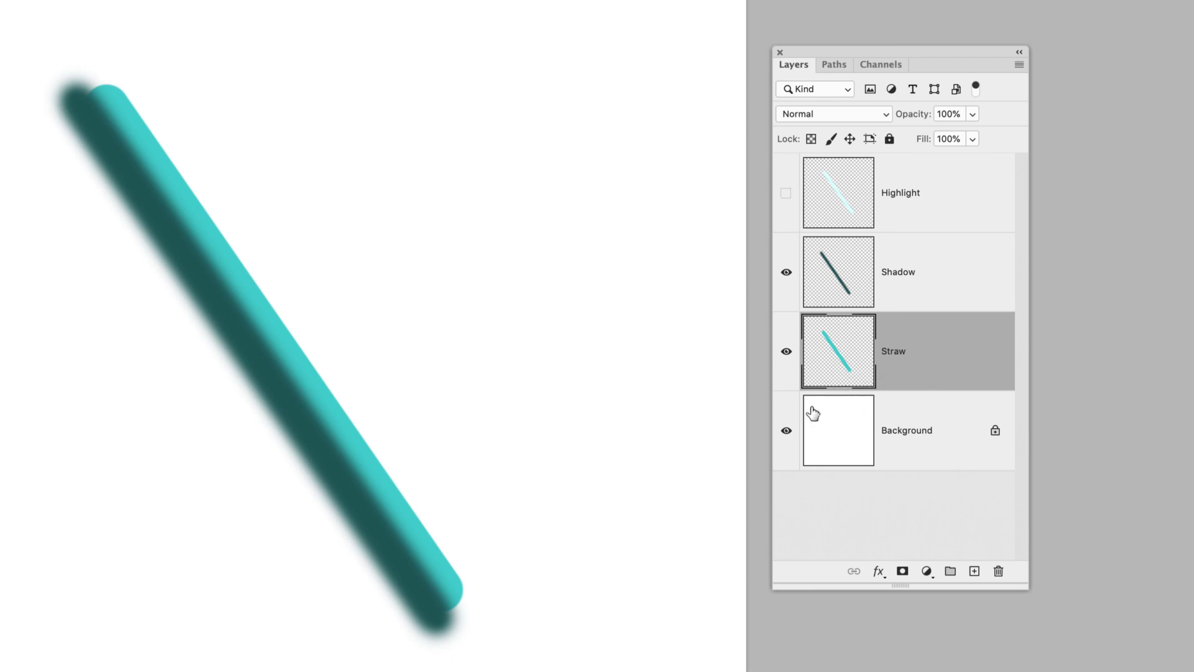
click(786, 432)
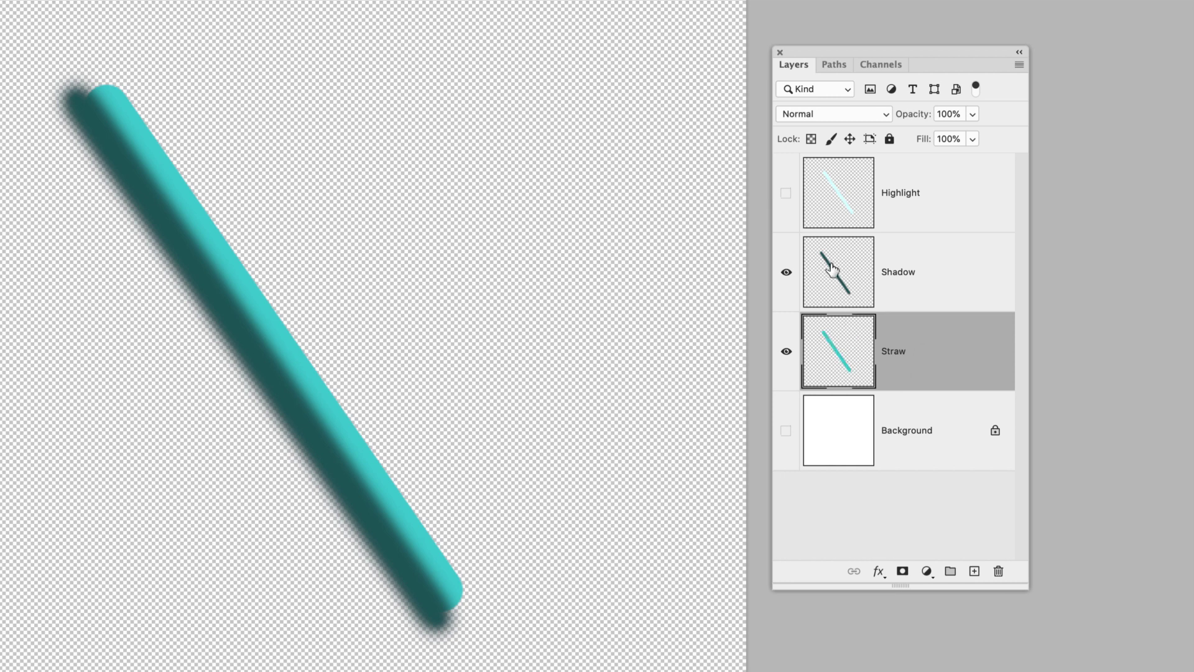
alt+click(928, 310)
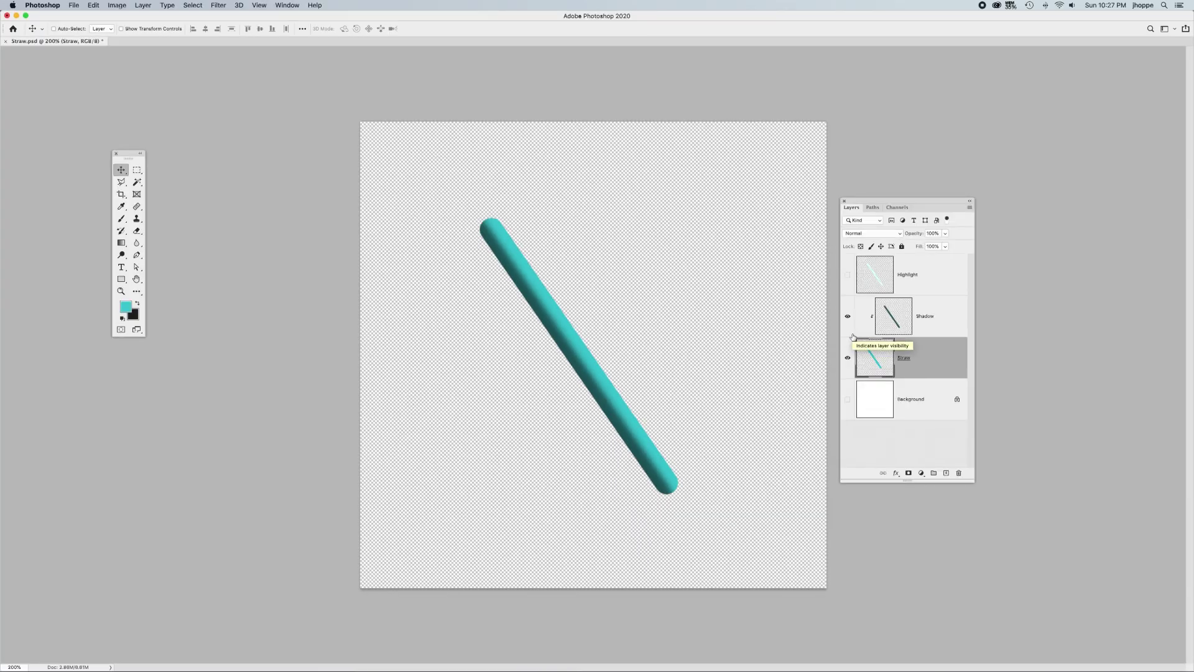
- Move the clipped Shadow stroke slightly so it covers a narrower strip along the straw's lower-left edge
click(889, 320)
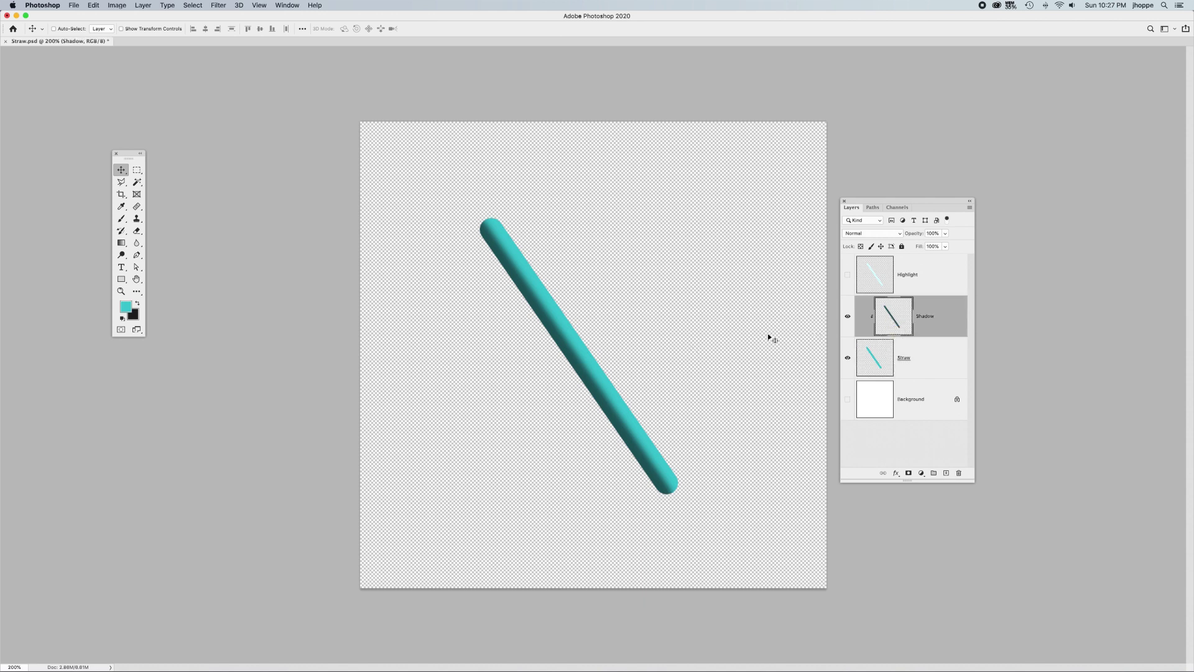
mouse_move(567, 341)
mouse_down()
mouse_move(589, 344)
mouse_move(594, 355)
mouse_move(579, 361)
mouse_up()
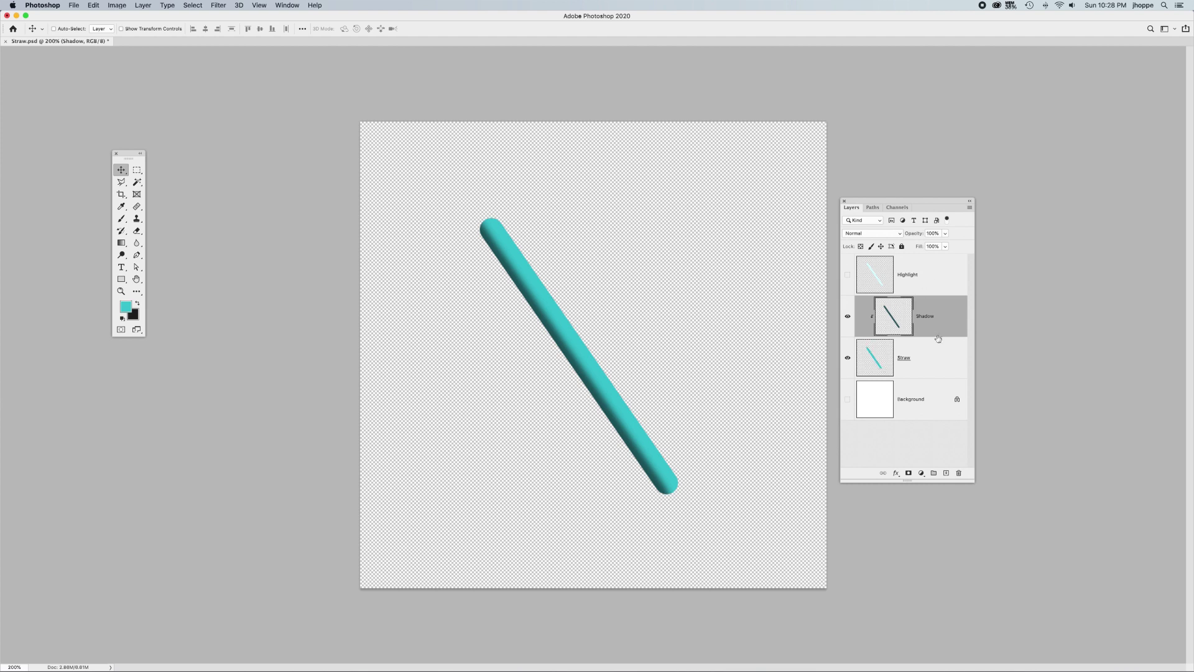
- Show the Highlight layer and clip it to the Straw layer, checking the clipping group by toggling the Straw layer's visibility
click(847, 276)
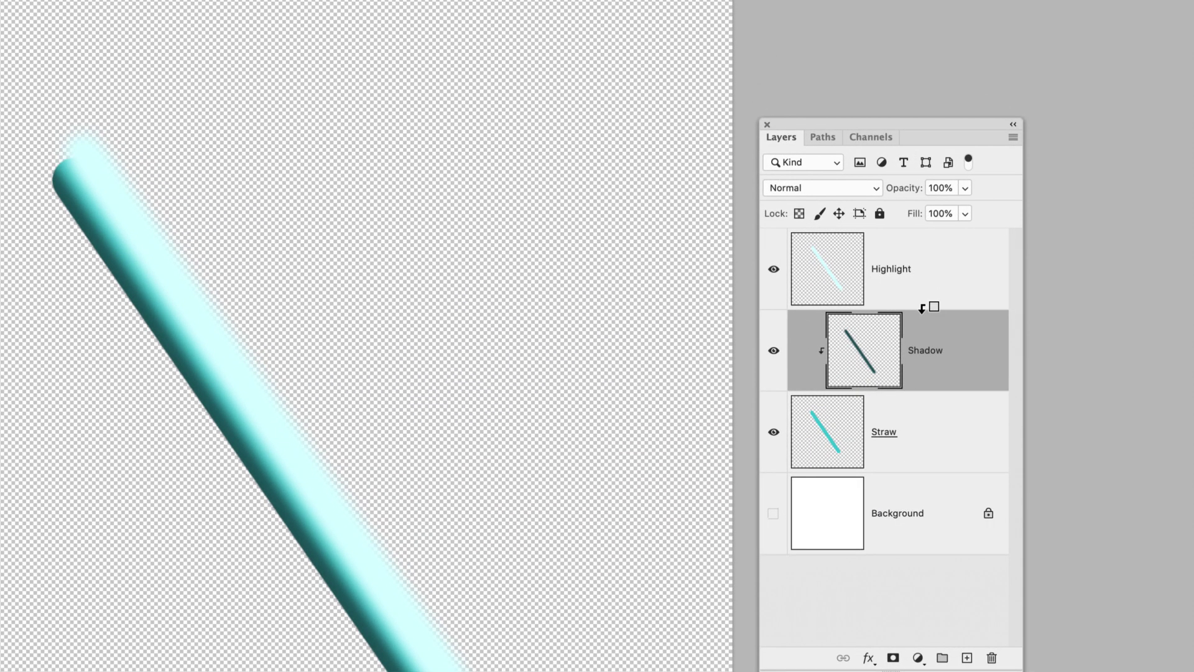
alt+click(923, 307)
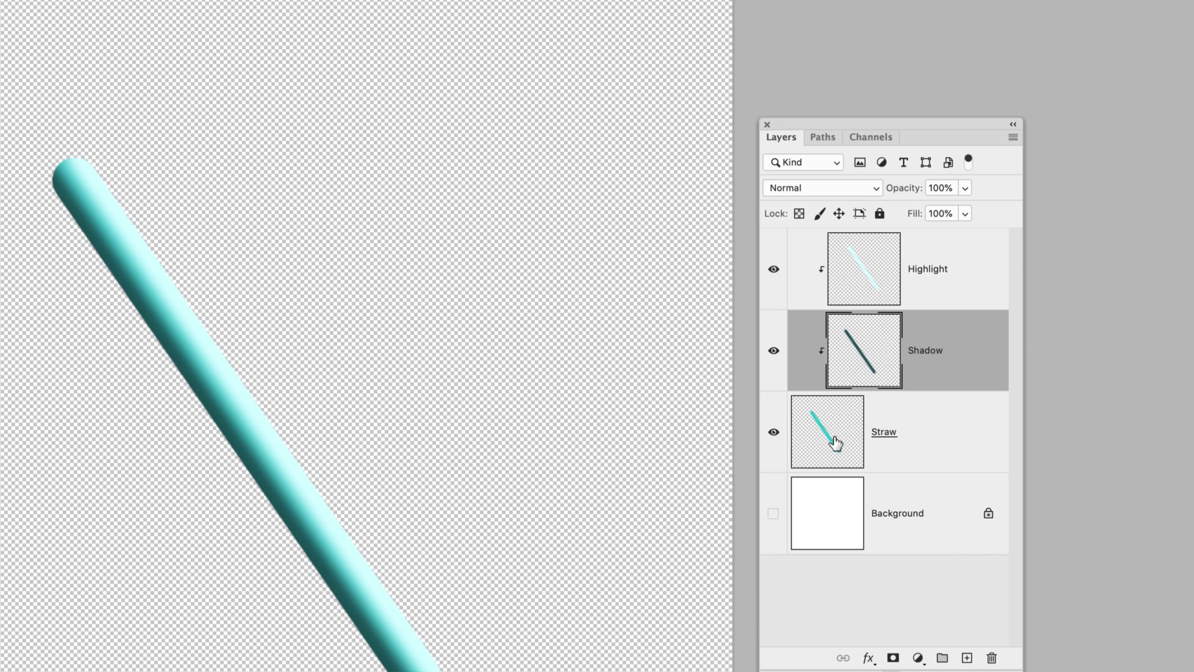
click(774, 437)
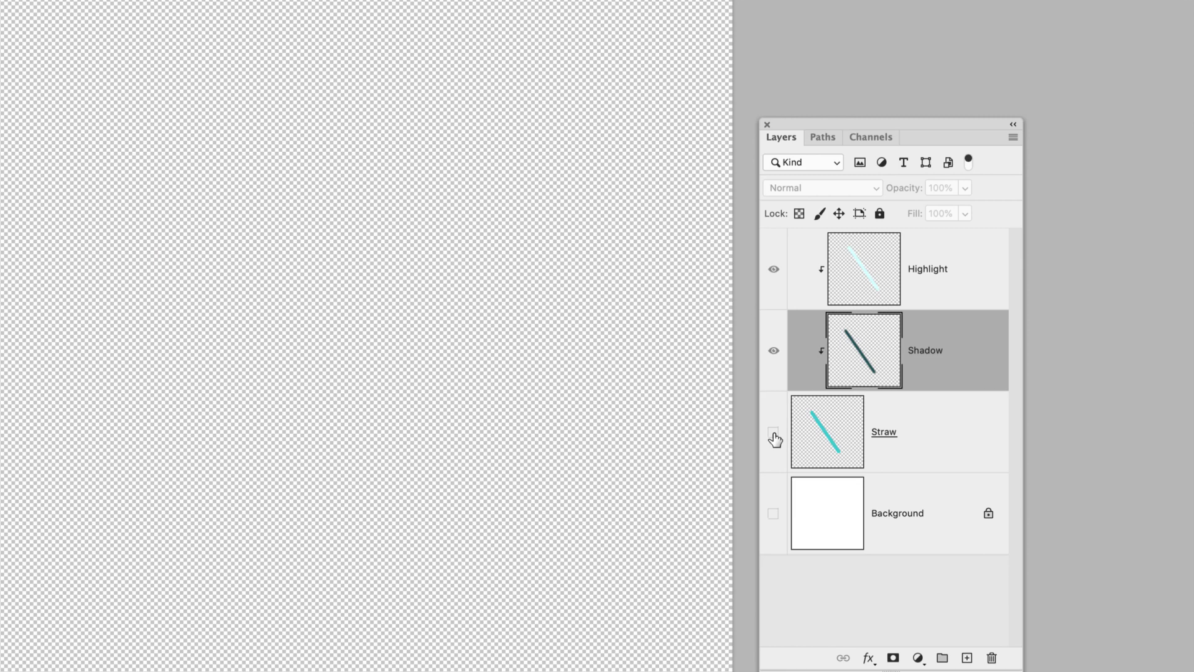
click(774, 436)
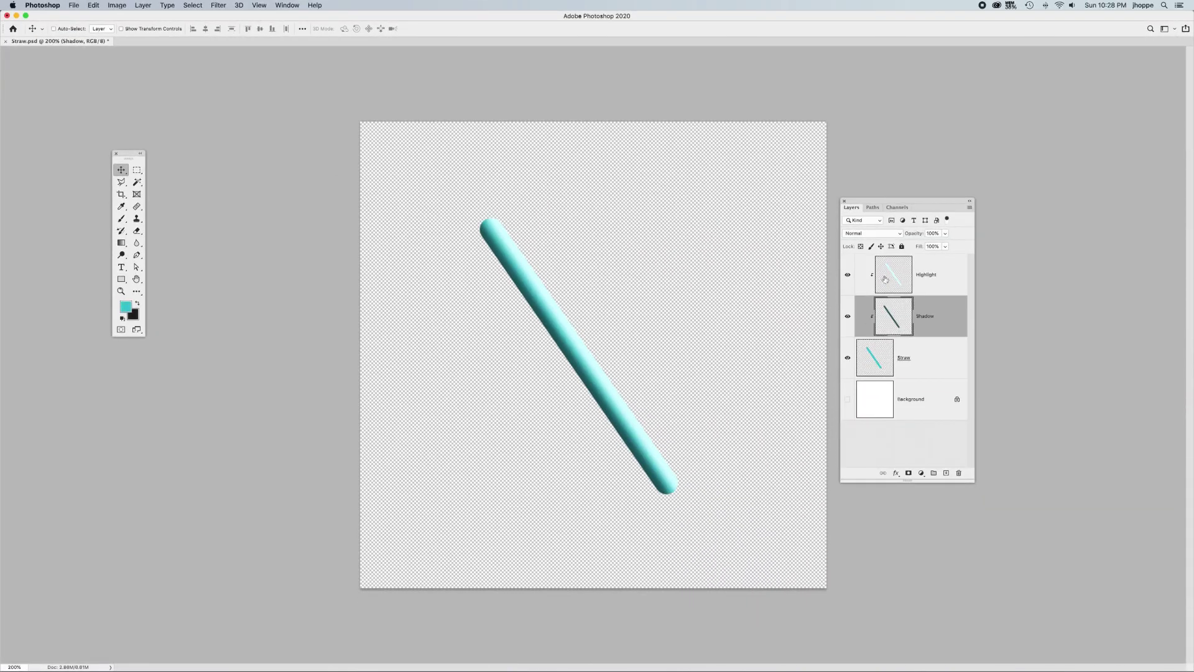
- Nudge the Highlight stroke slightly outward toward the straw's upper-right edge, and rotate the Shadow stroke slightly with Free Transform
click(887, 280)
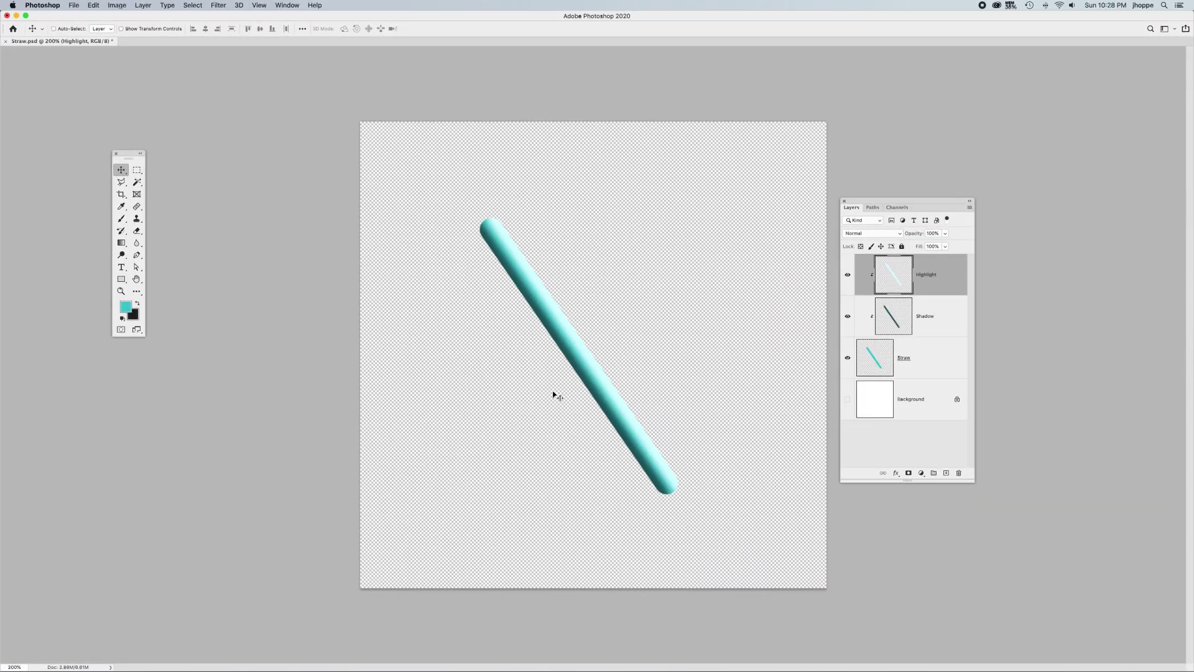
drag(621, 317, 623, 314)
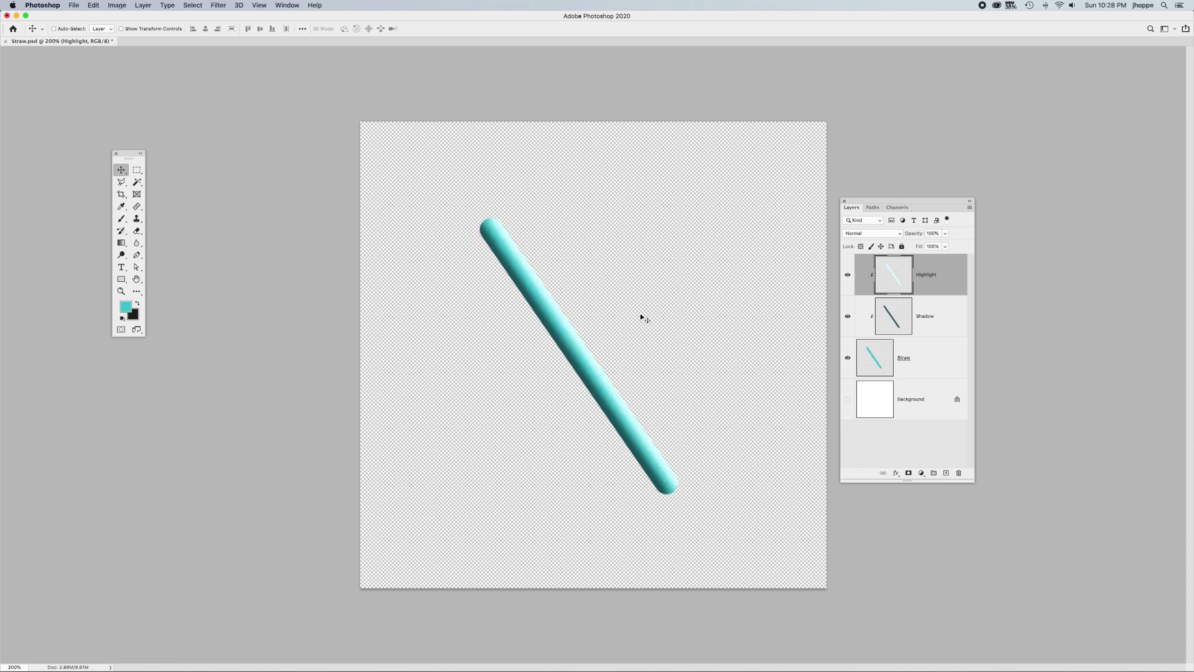
click(890, 321)
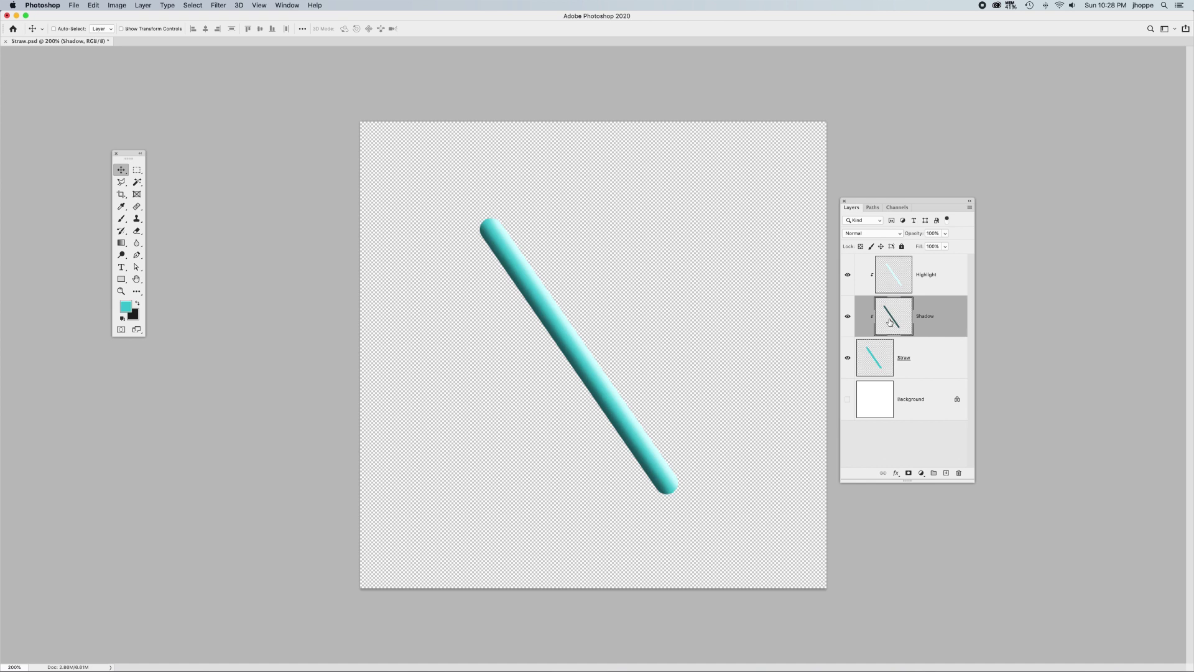
key(super+equal)
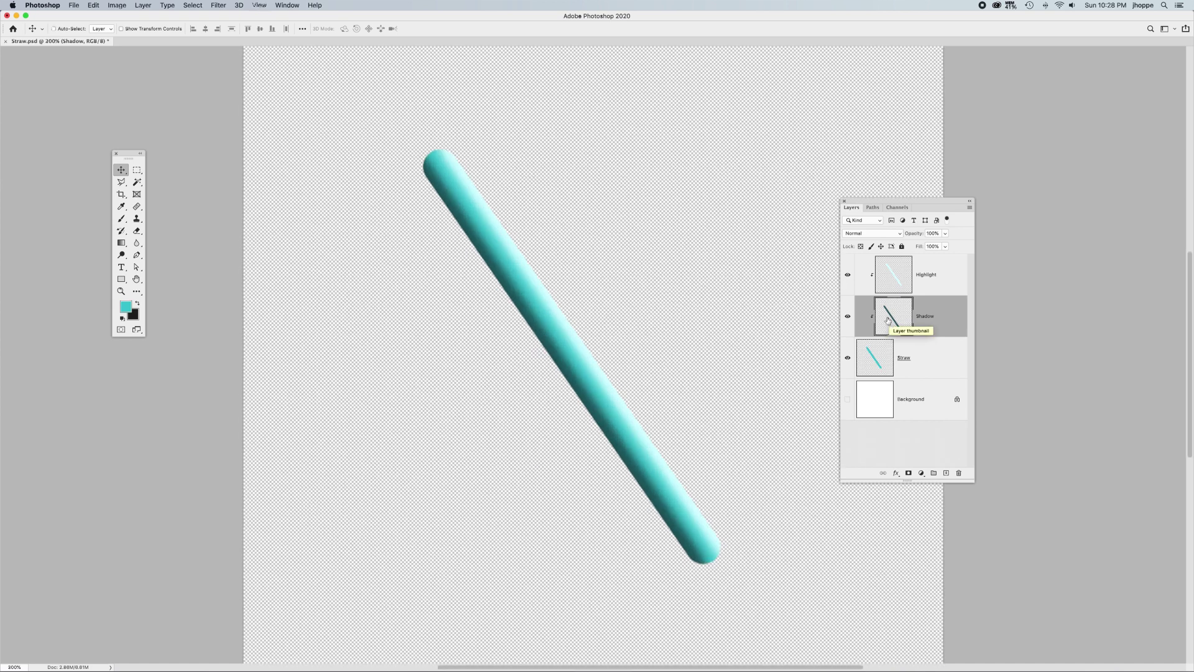
key(super+t)
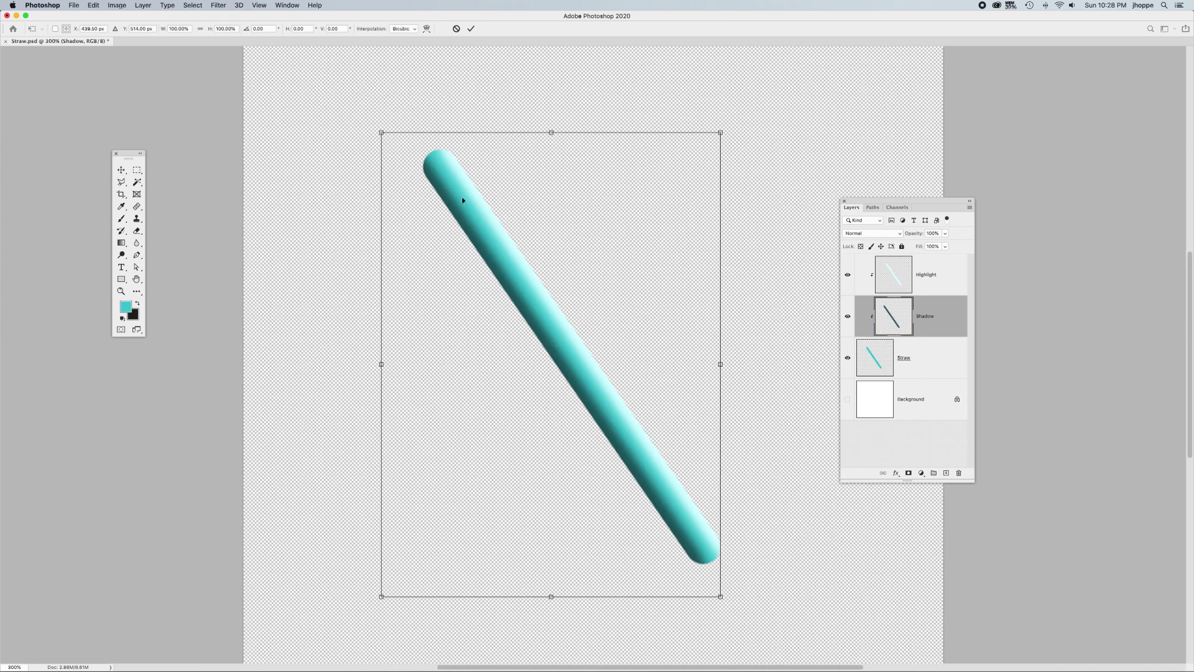
mouse_move(336, 127)
mouse_down()
mouse_move(345, 121)
mouse_move(334, 127)
mouse_up()
key(Return)
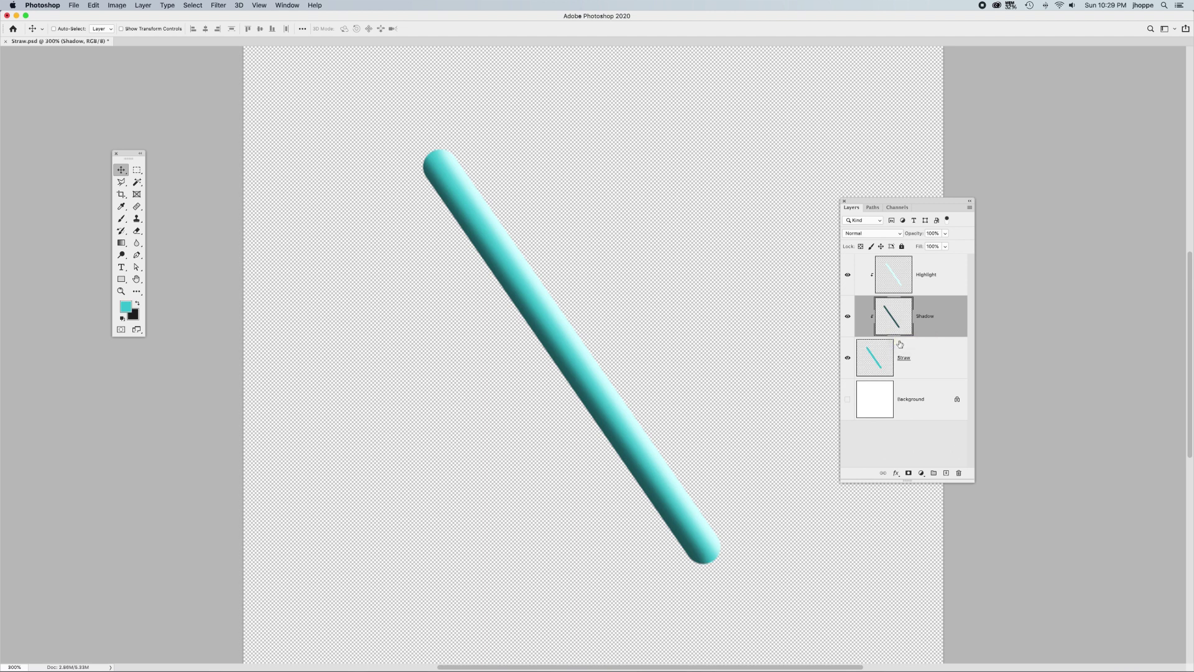
- Try a lower opacity on the Shadow layer and restore it to 100%
click(932, 234)
text(40)
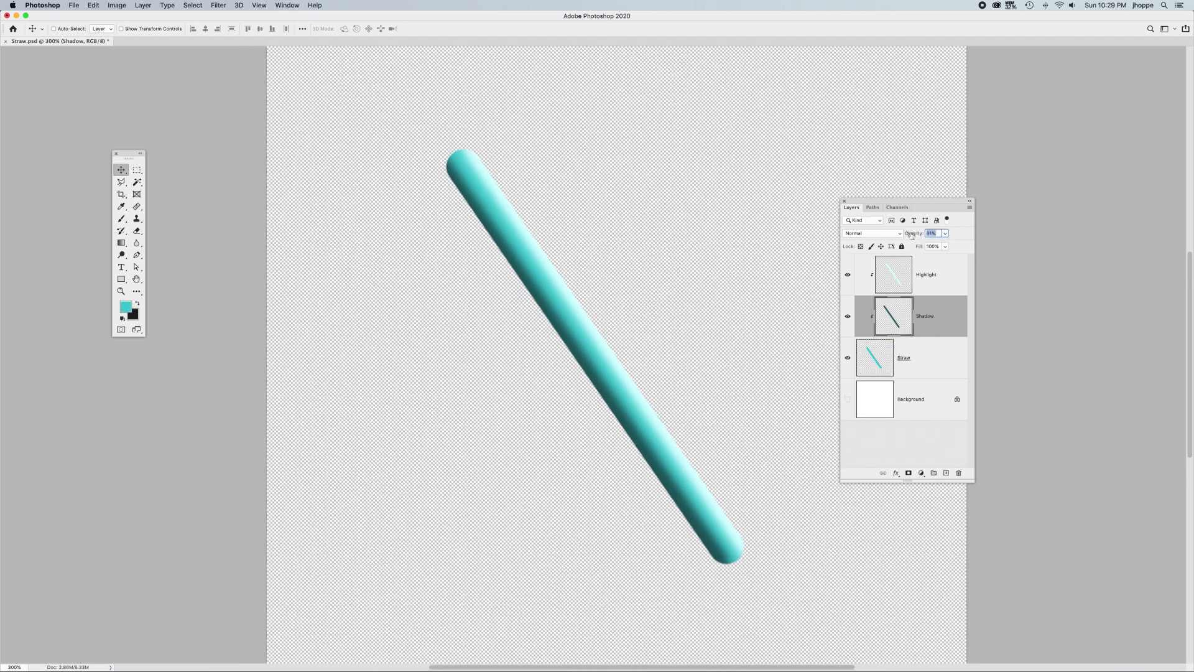
key(Return)
drag(889, 236, 943, 237)
key(Return)
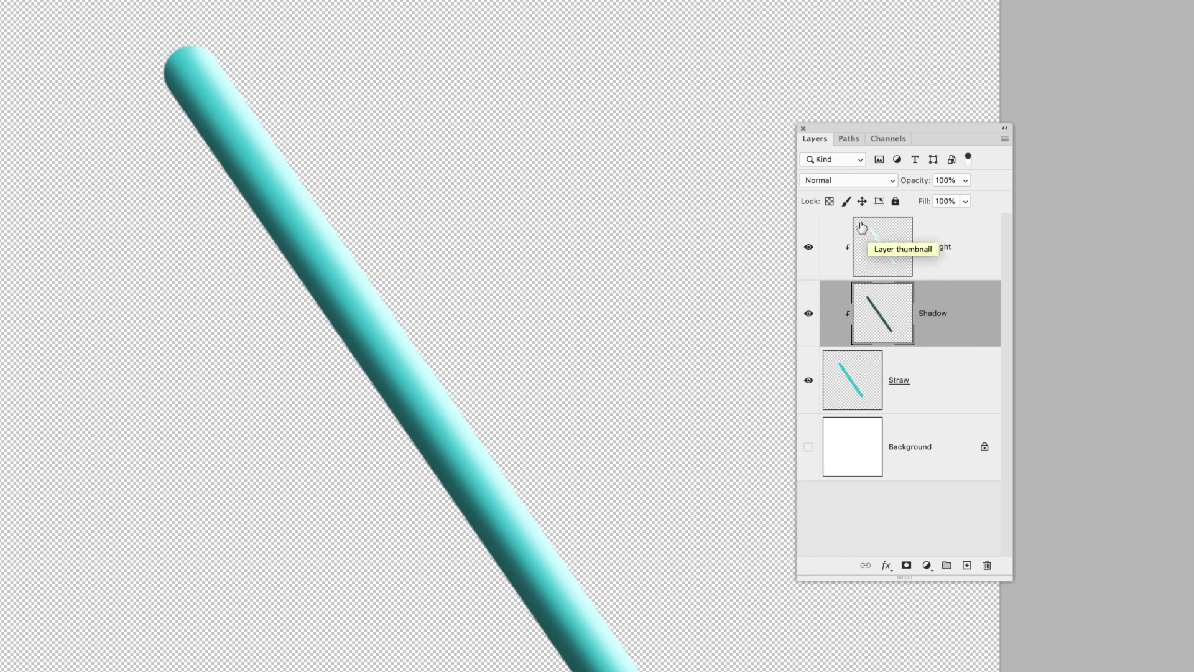
- Set the Shadow layer's blend mode to Multiply and the Highlight layer's blend mode to Screen
click(847, 180)
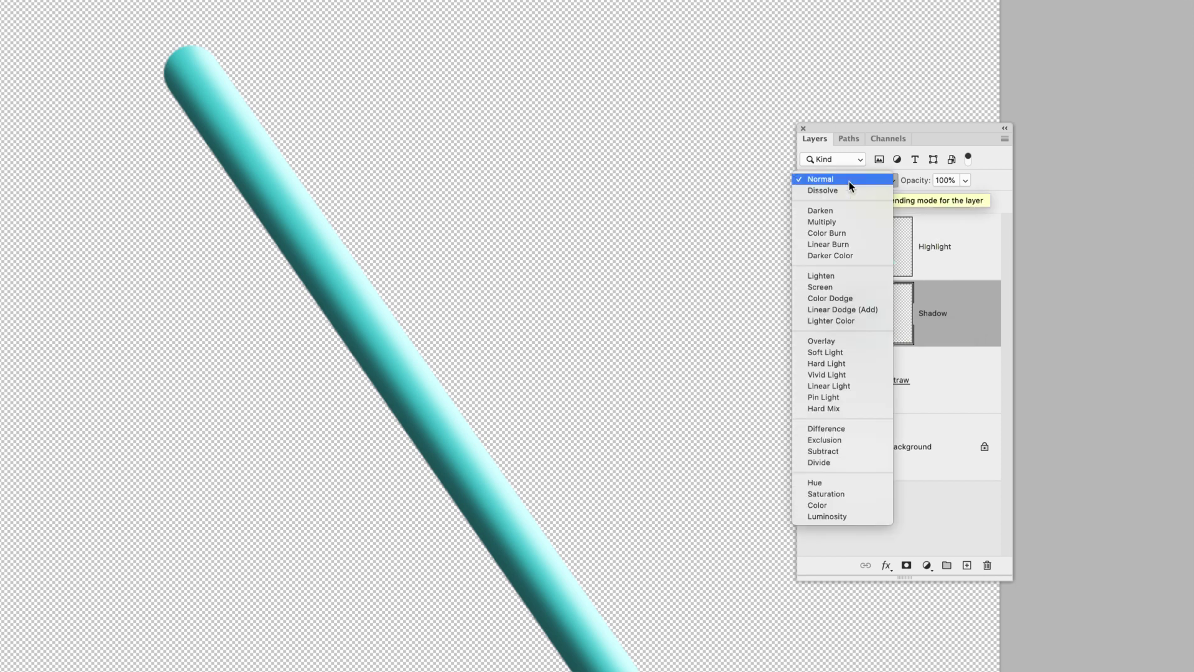
click(845, 223)
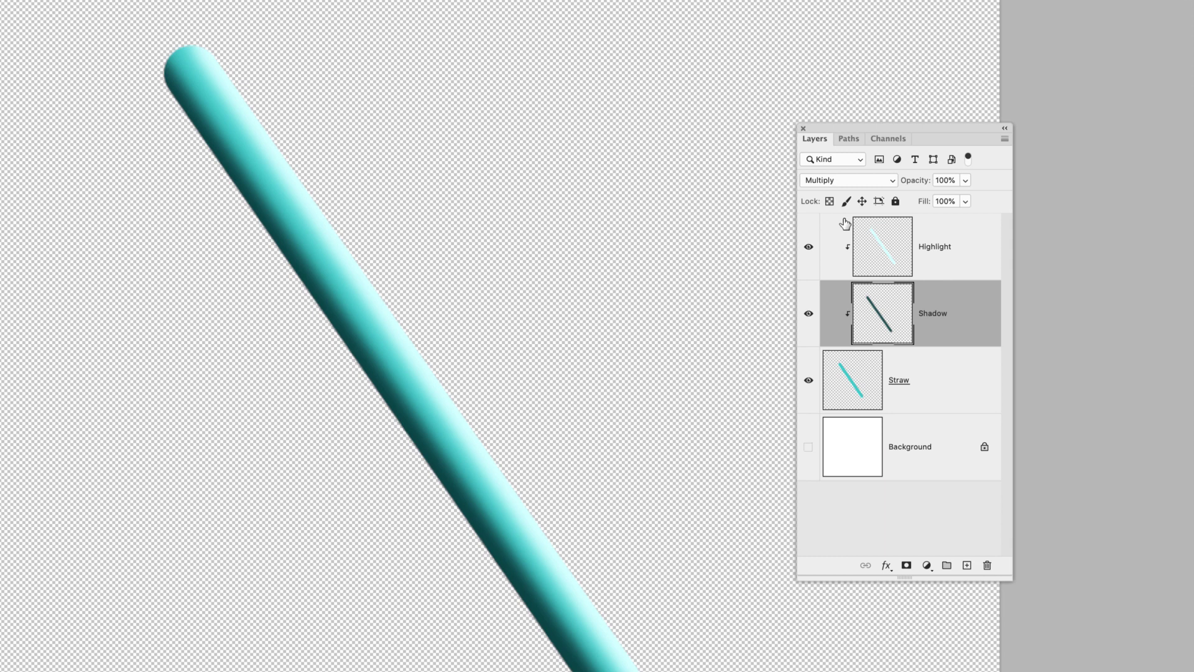
click(888, 236)
click(828, 180)
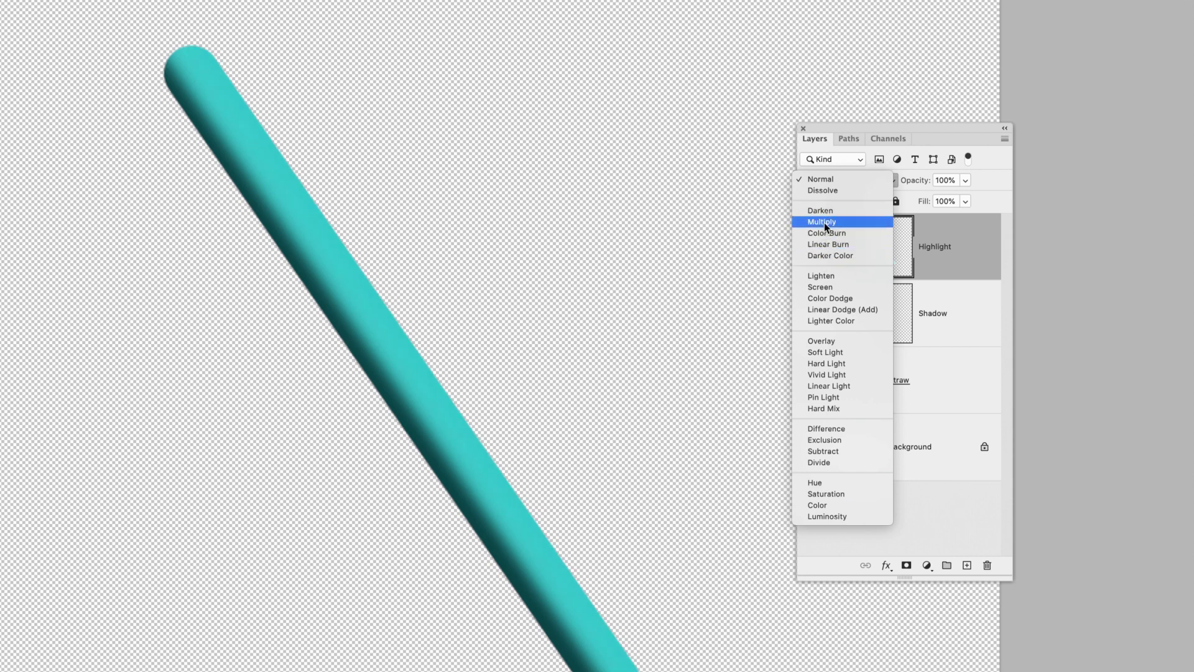
click(827, 287)
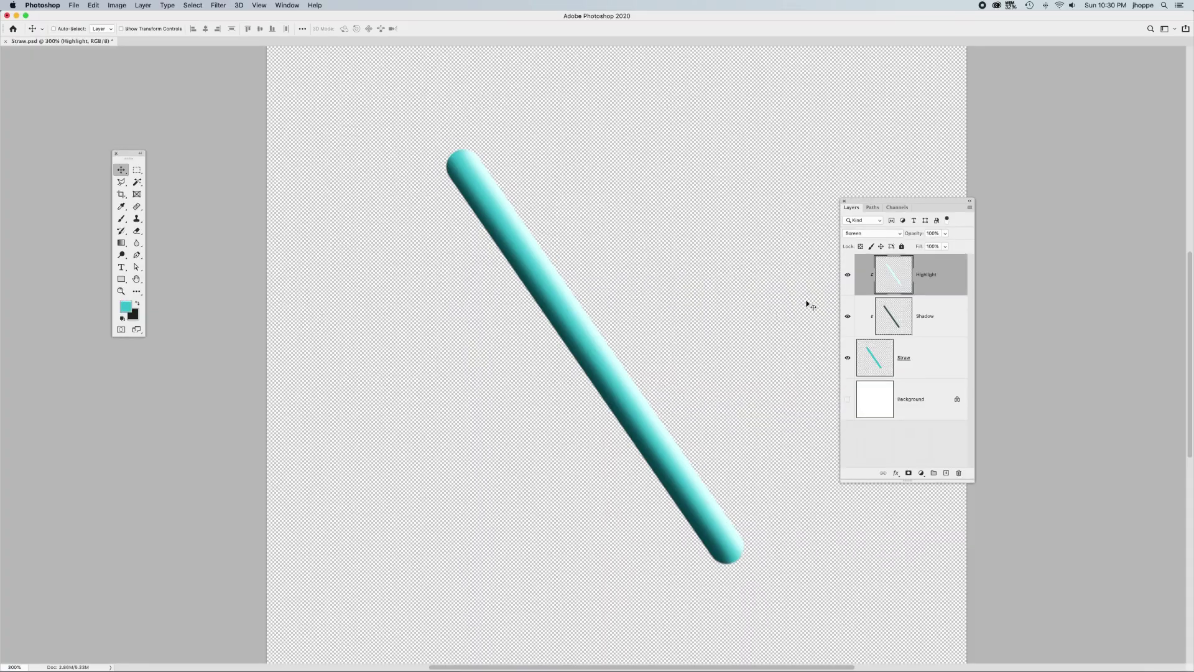
- Lower the Shadow layer's opacity to 82% and the Highlight layer's opacity to 88%
click(937, 319)
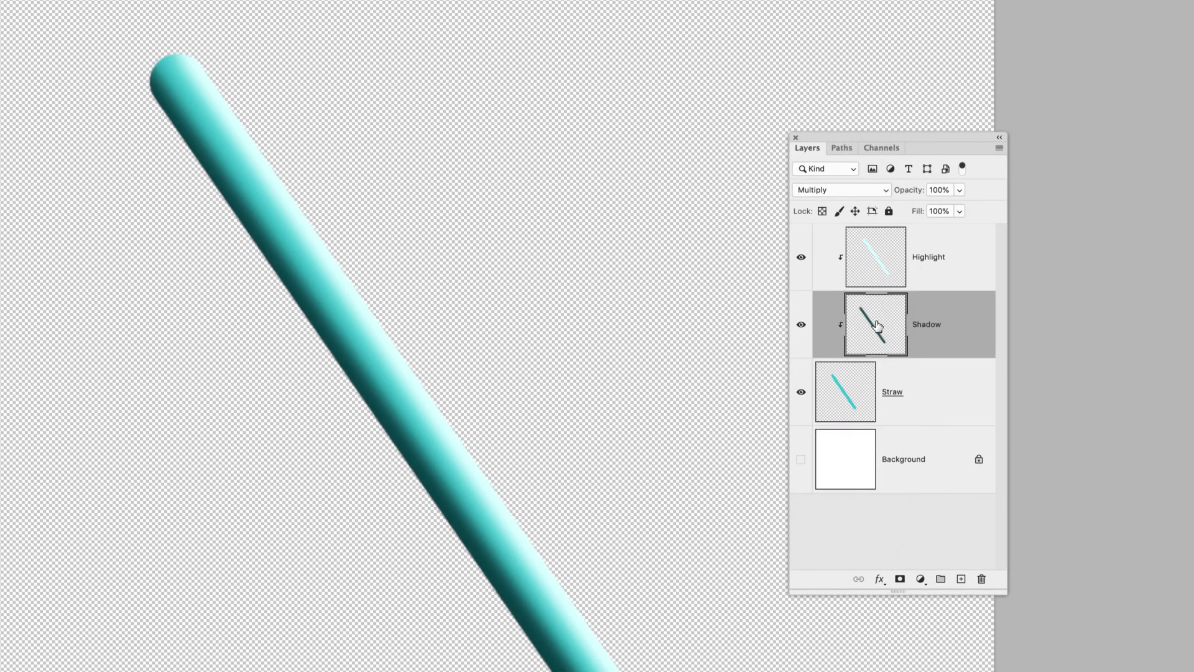
drag(908, 191, 897, 195)
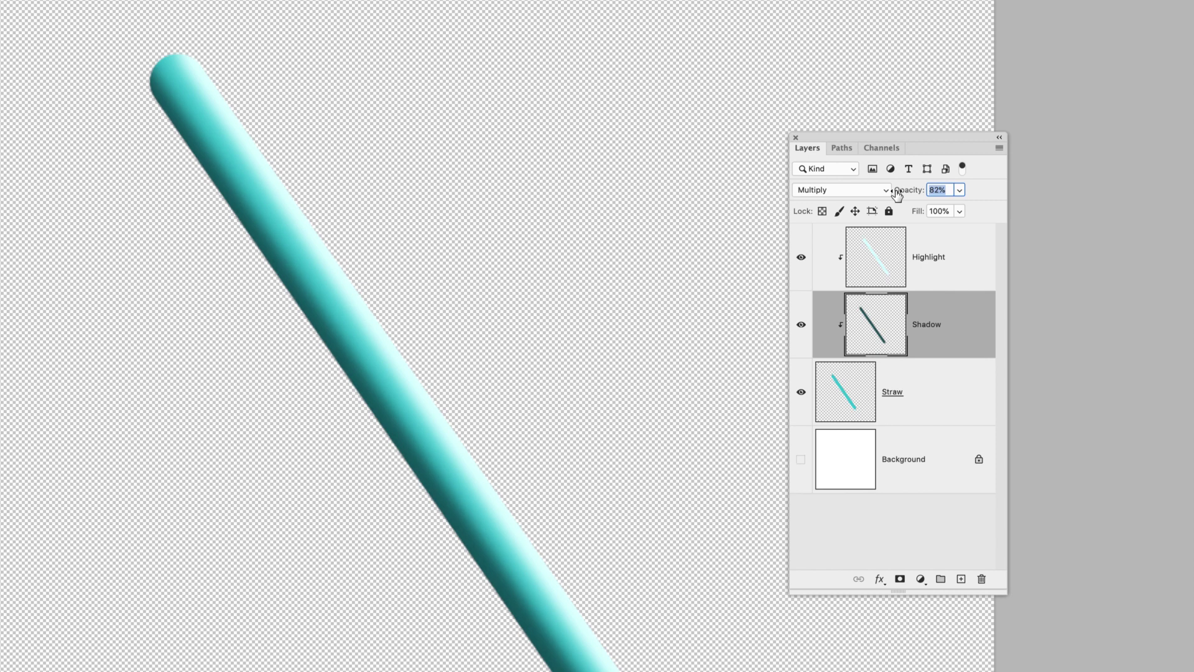
click(889, 283)
drag(899, 194, 902, 195)
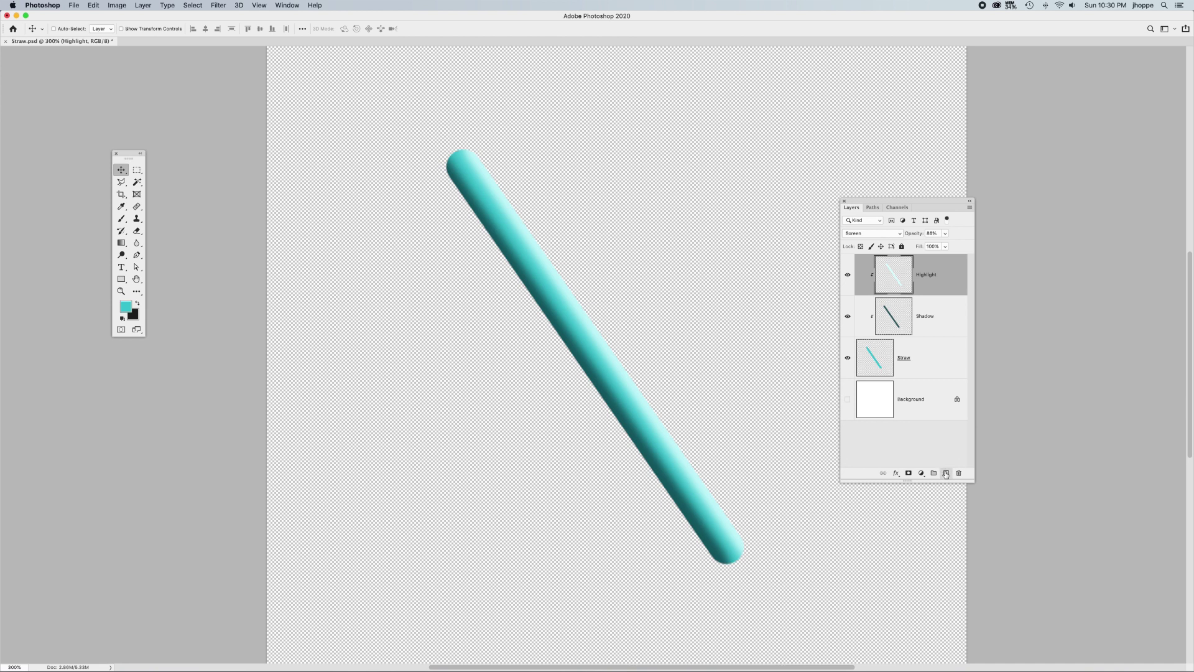
- Add a new layer above Highlight and name it Stripes
click(946, 473)
double_click(902, 274)
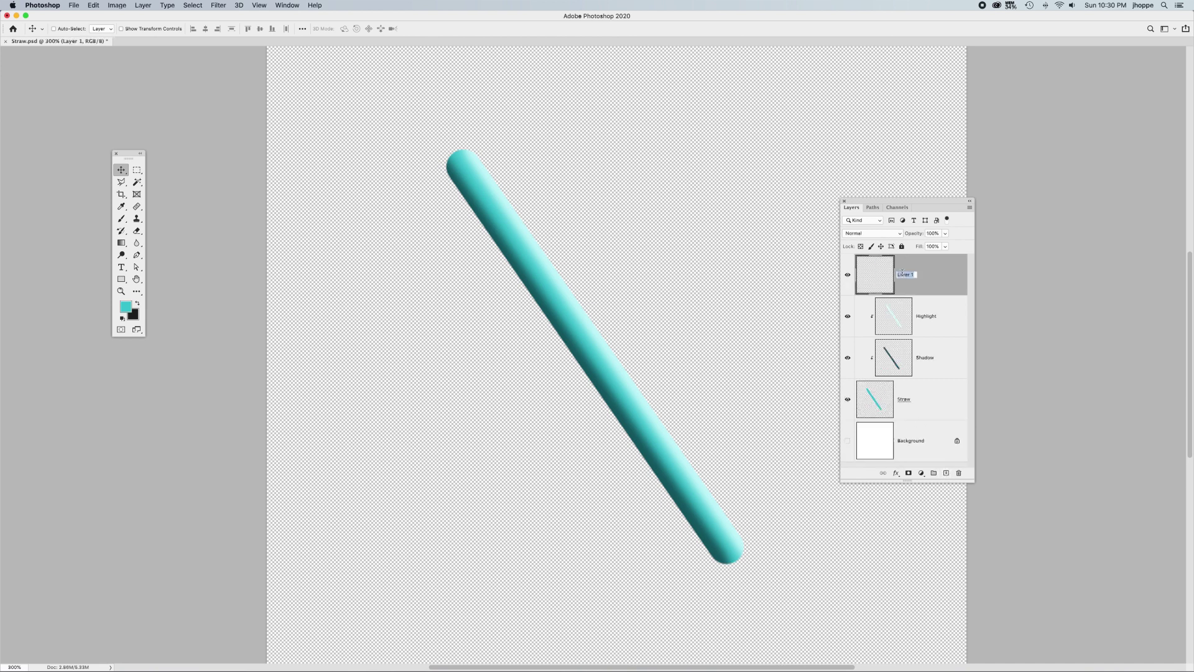
text(Stripes)
key(Return)
- Change the foreground color to a magenta purple
click(125, 308)
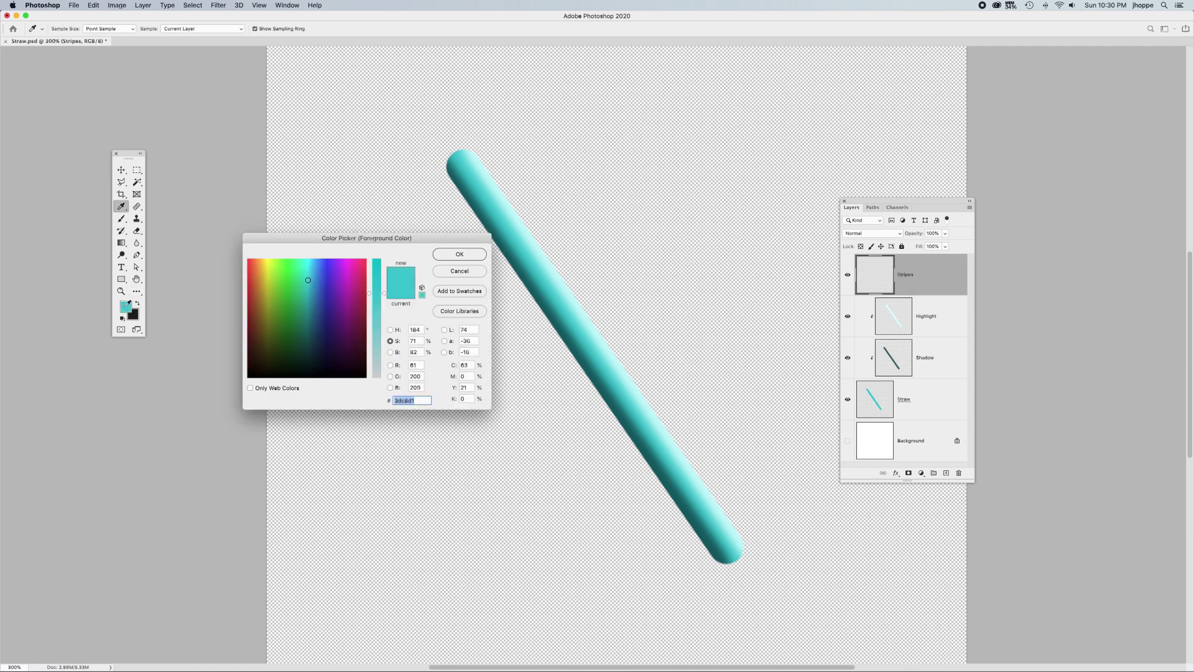
click(347, 281)
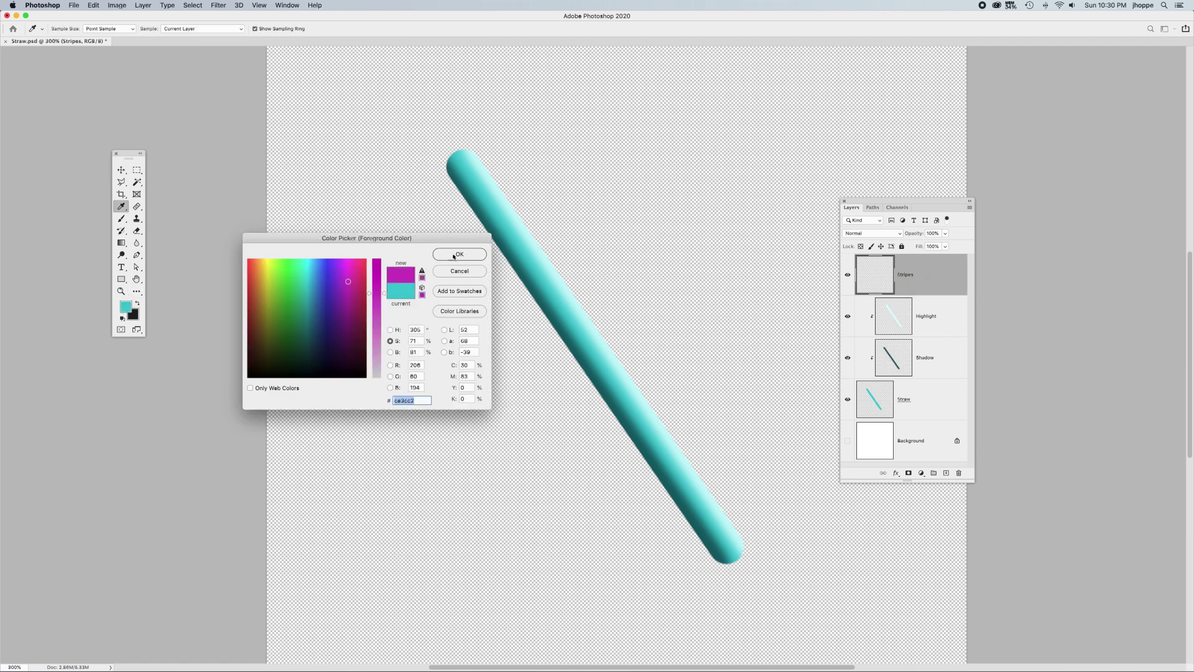
click(456, 255)
key(v)
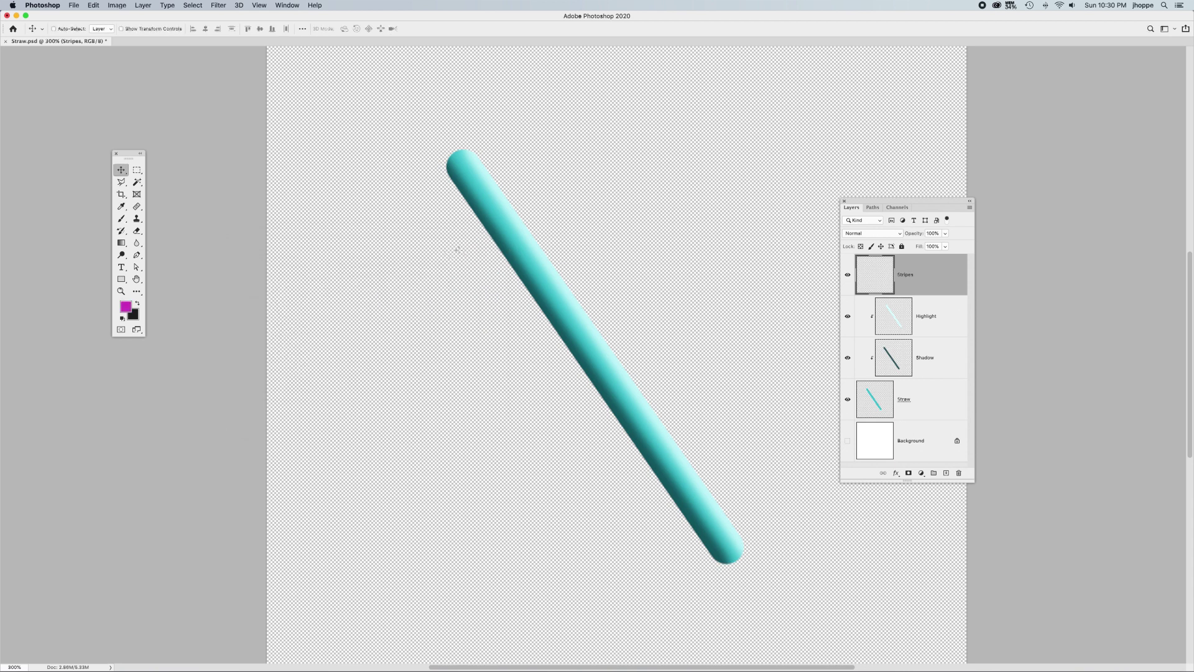
- Choose the Hard Round brush for painting and reduce its size to slightly narrower than the straw
key(b)
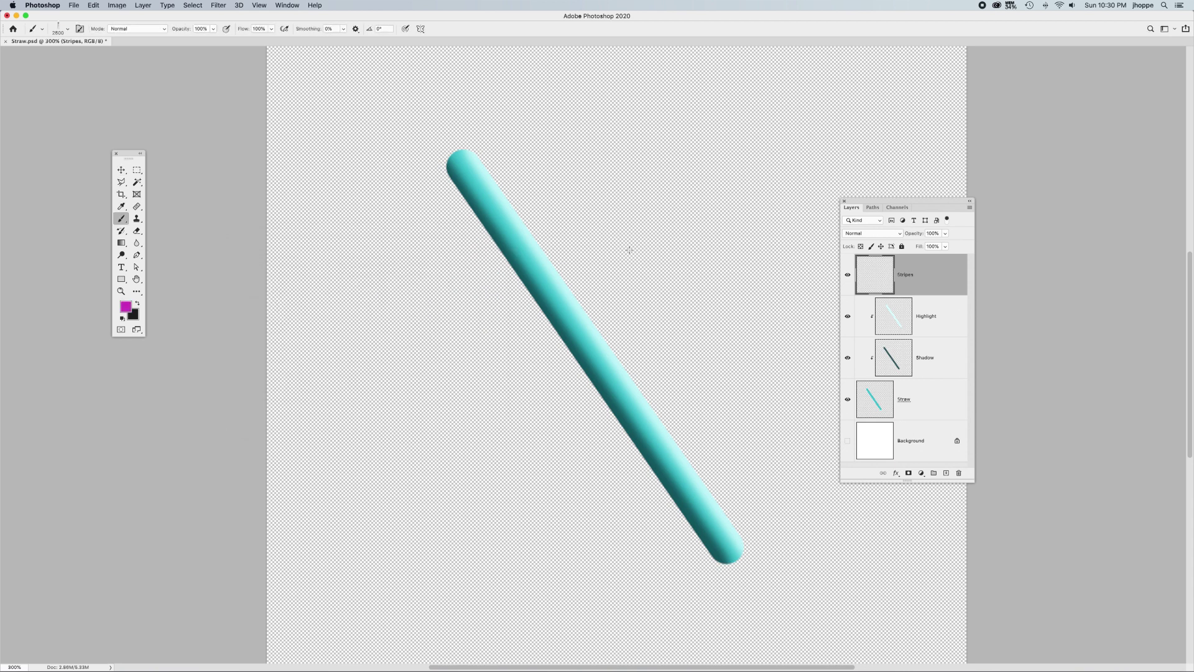
right_click(629, 248)
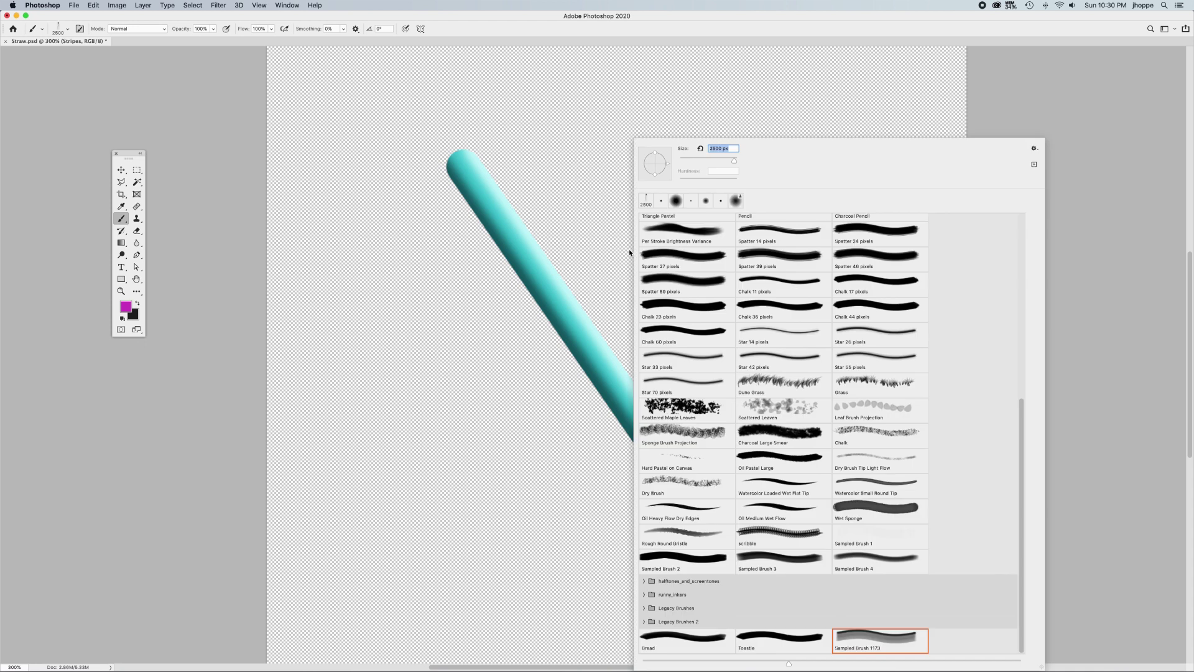
scroll(734, 234, up, 1)
scroll(782, 234, up, 5)
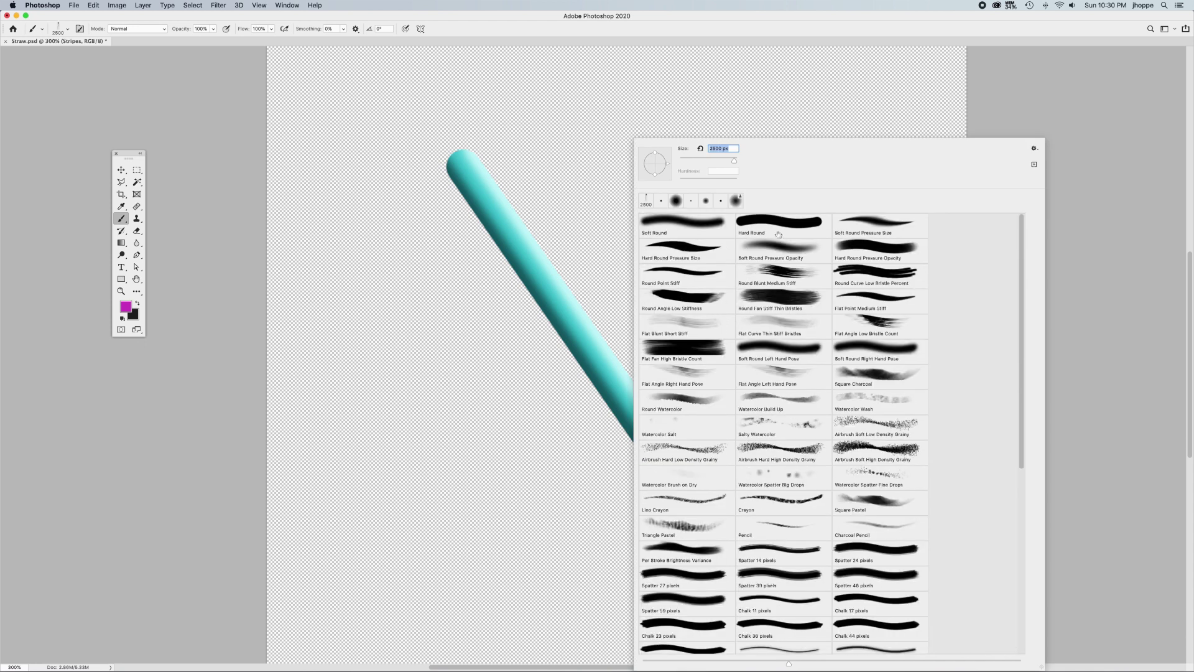
click(774, 231)
key(Return)
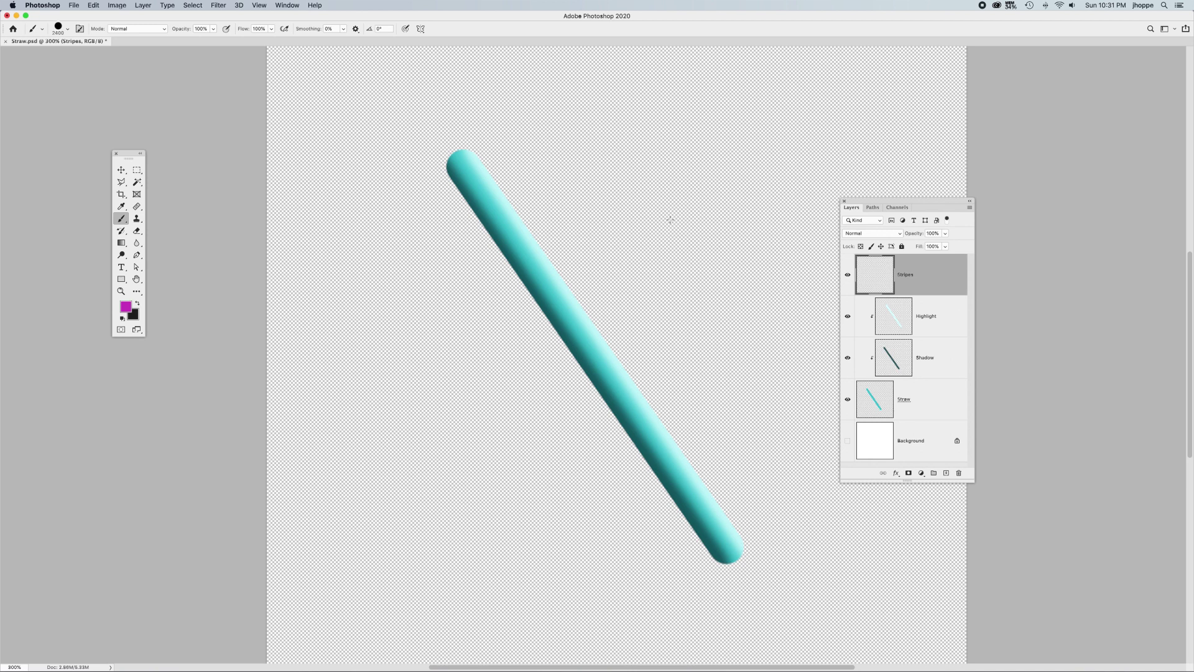
key(bracketleft)
key(bracketleft)
key(bracketleft)
key(bracketleft)
key(bracketleft)
key(bracketleft)
key(bracketleft)
key(bracketleft)
key(bracketleft)
key(bracketleft)
key(bracketleft)
key(bracketleft)
key(bracketleft)
key(bracketleft)
key(bracketleft)
key(bracketleft)
key(bracketleft)
key(bracketleft)
- Try a freehand magenta stroke across the upper part of the straw and undo it
click(436, 225)
drag(436, 225, 542, 173)
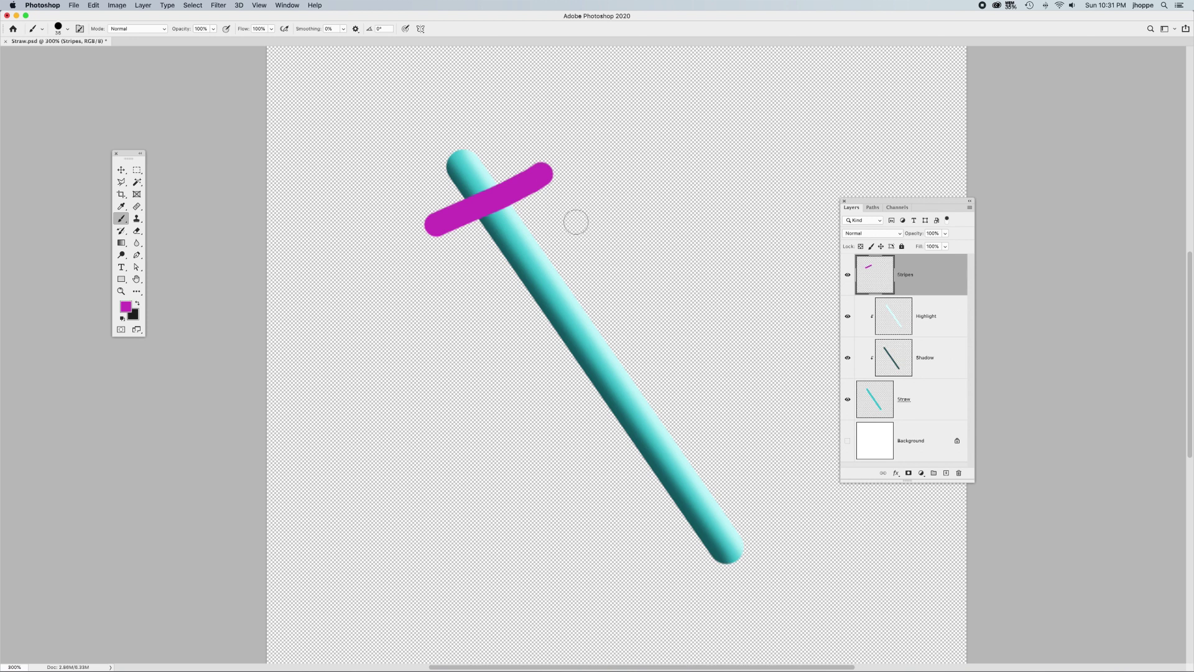
key(super+z)
- Raise the brush smoothing to 100% and paint five evenly spaced, nearly horizontal magenta stripes across the straw on the Stripes layer
drag(312, 33, 429, 33)
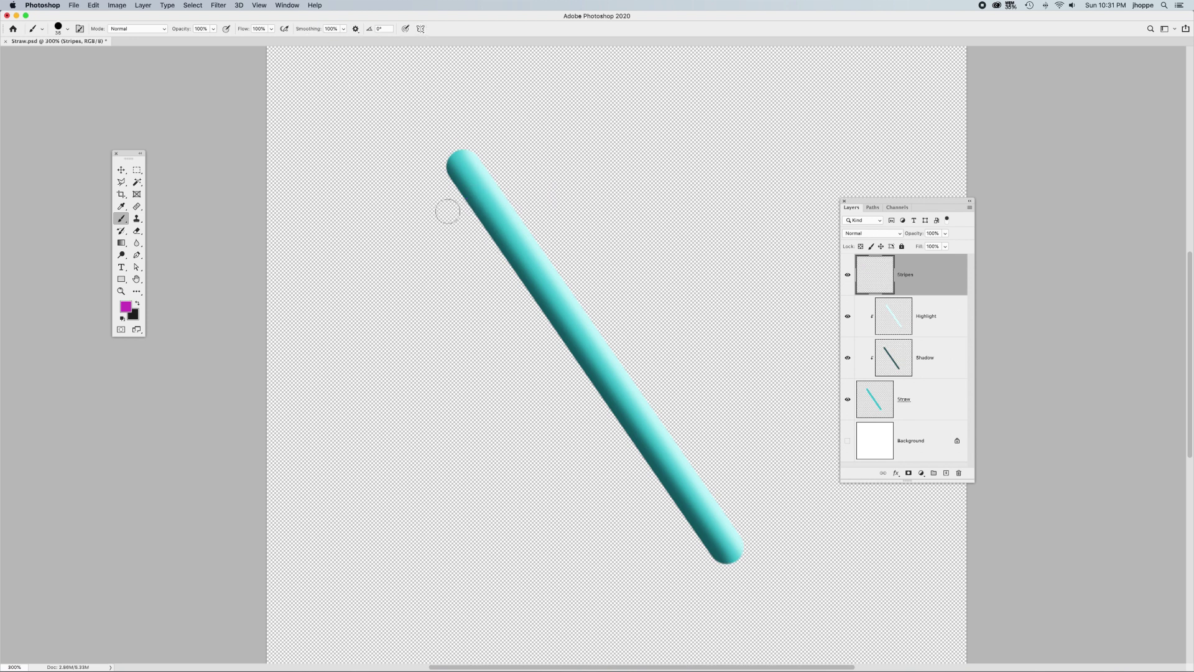
drag(447, 211, 540, 215)
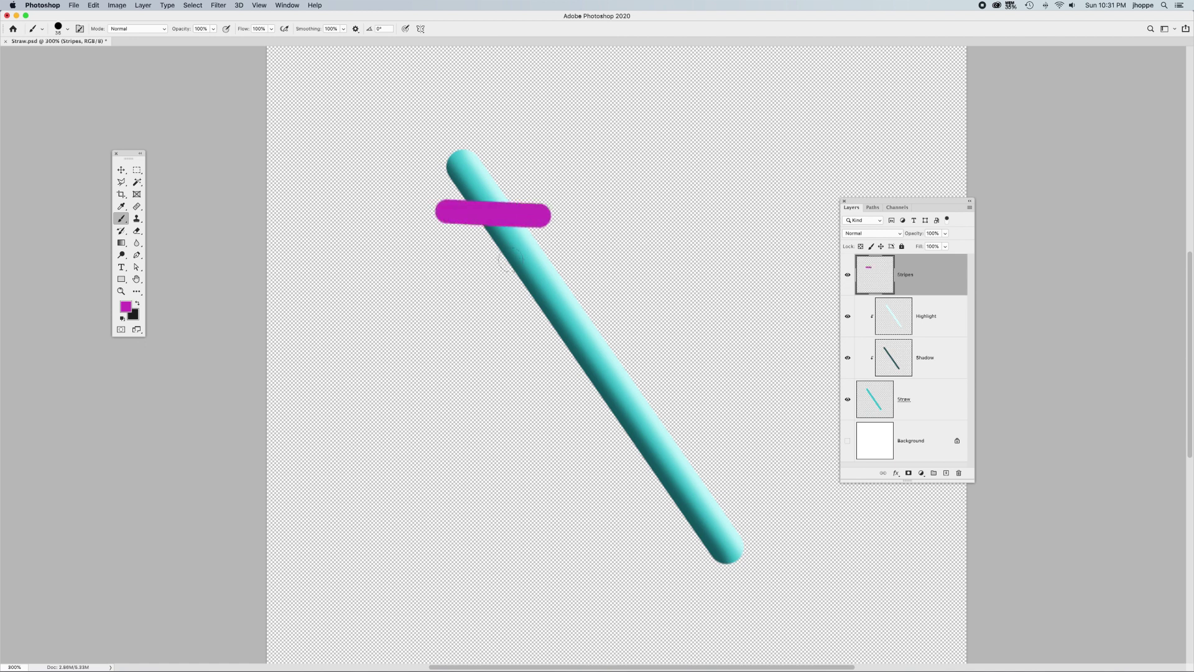
drag(493, 284, 586, 286)
click(557, 371)
drag(557, 371, 650, 372)
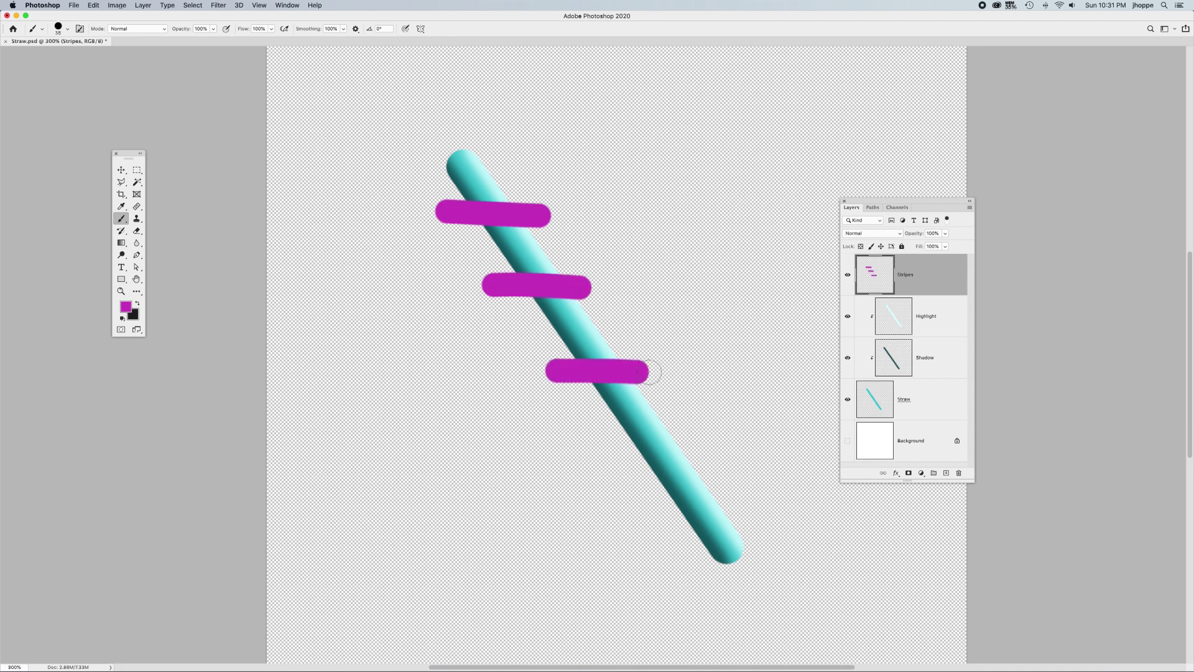
drag(607, 454, 706, 453)
drag(670, 529, 758, 530)
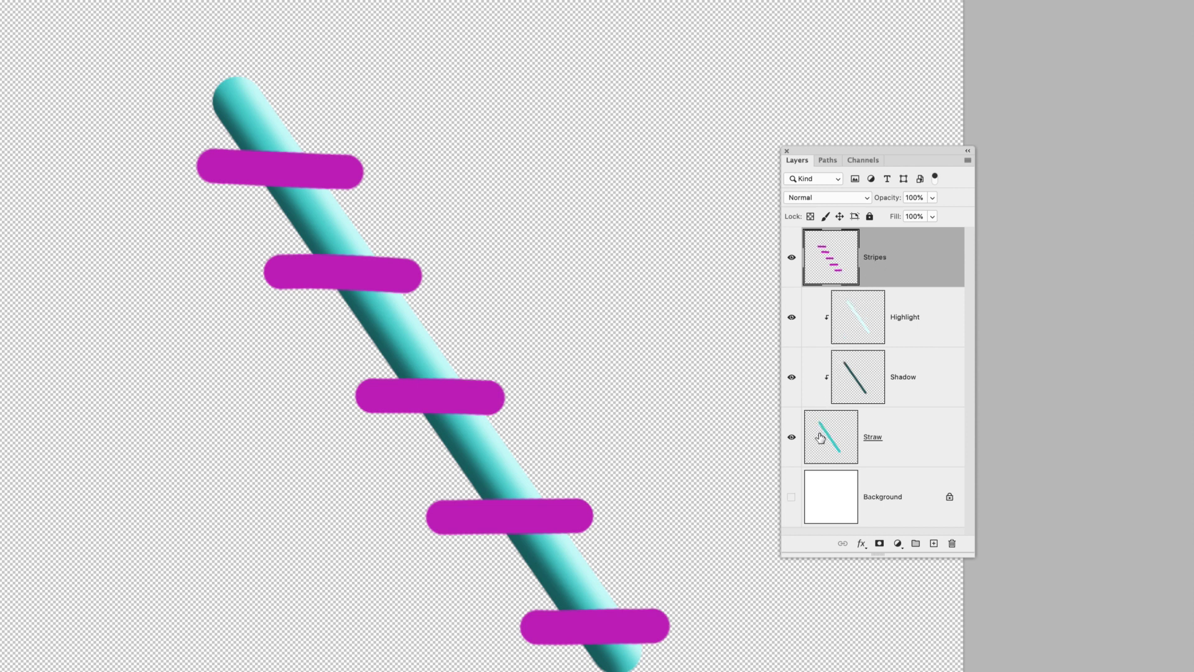
- Clip the Stripes layer to the Straw layer and move it below Shadow, directly above Straw
alt+click(916, 285)
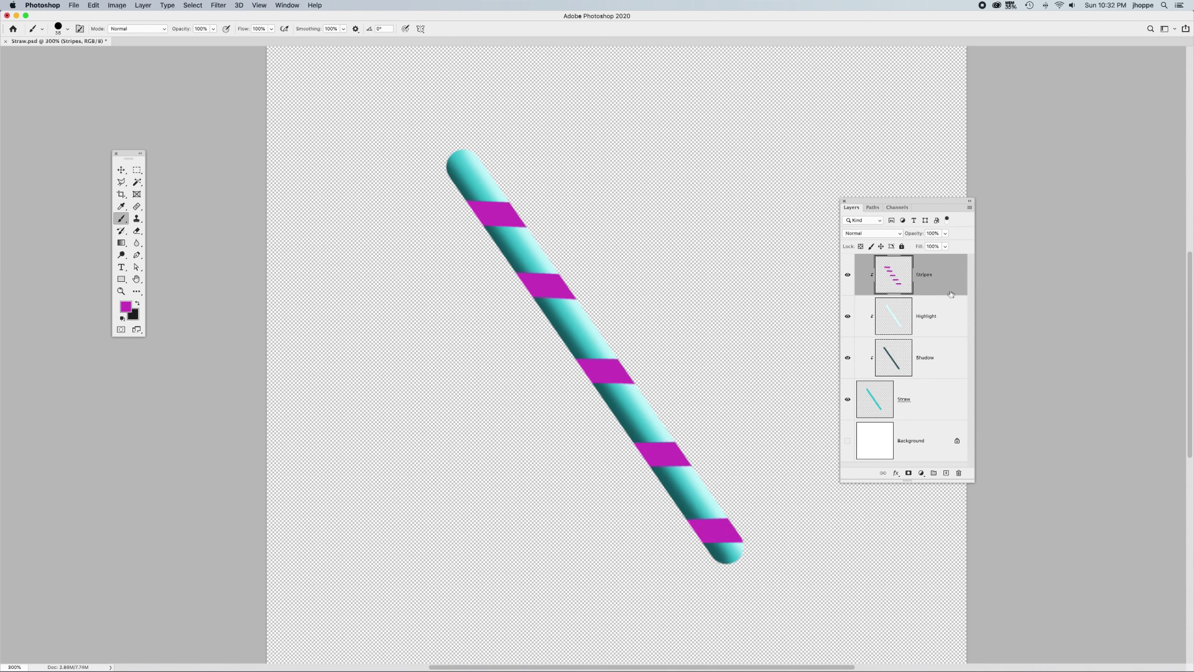
drag(946, 283, 940, 382)
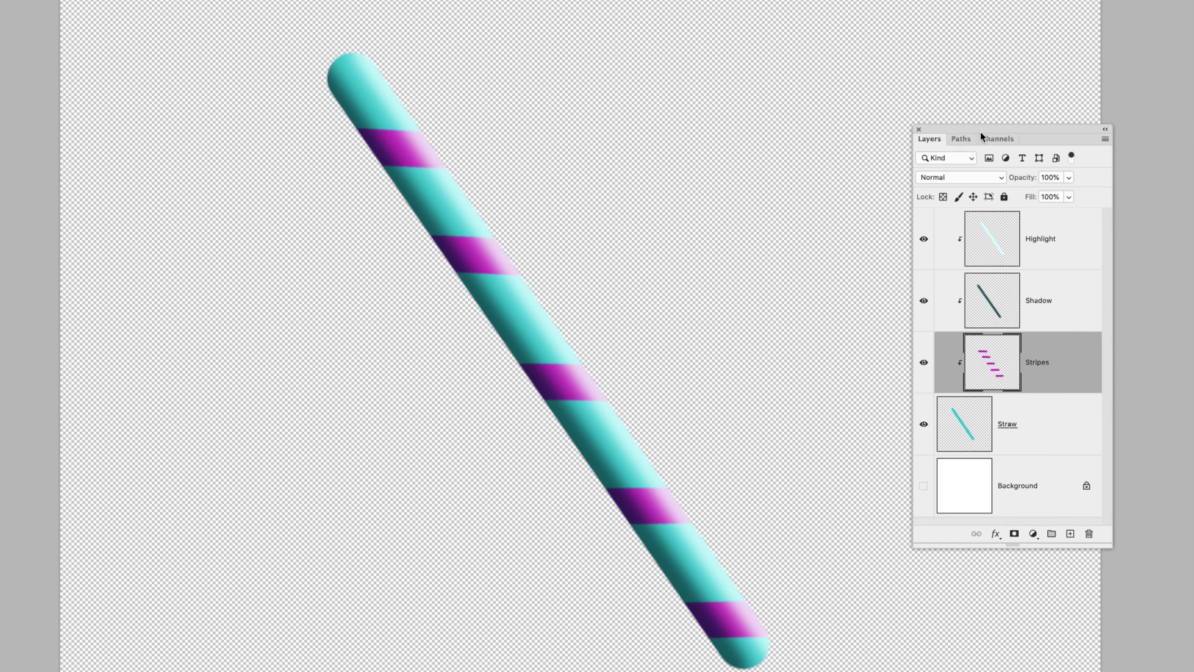
- Try the Normal blend mode on the Shadow layer to compare the stripe shading, and restore Multiply
drag(980, 131, 807, 120)
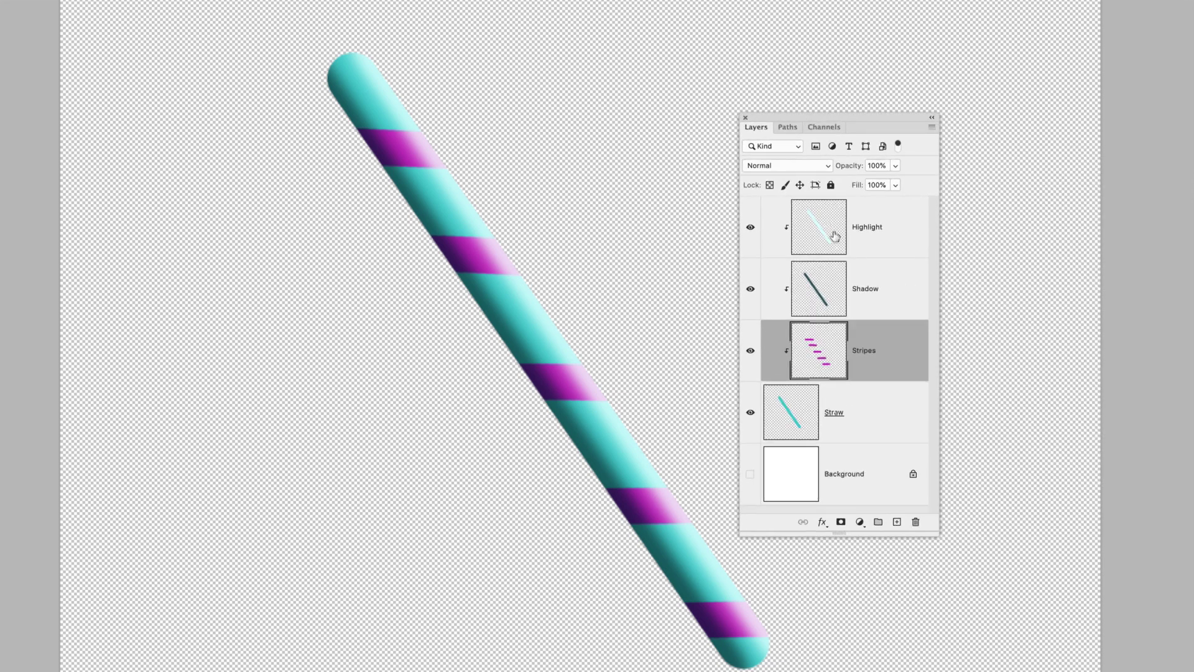
click(831, 294)
click(798, 162)
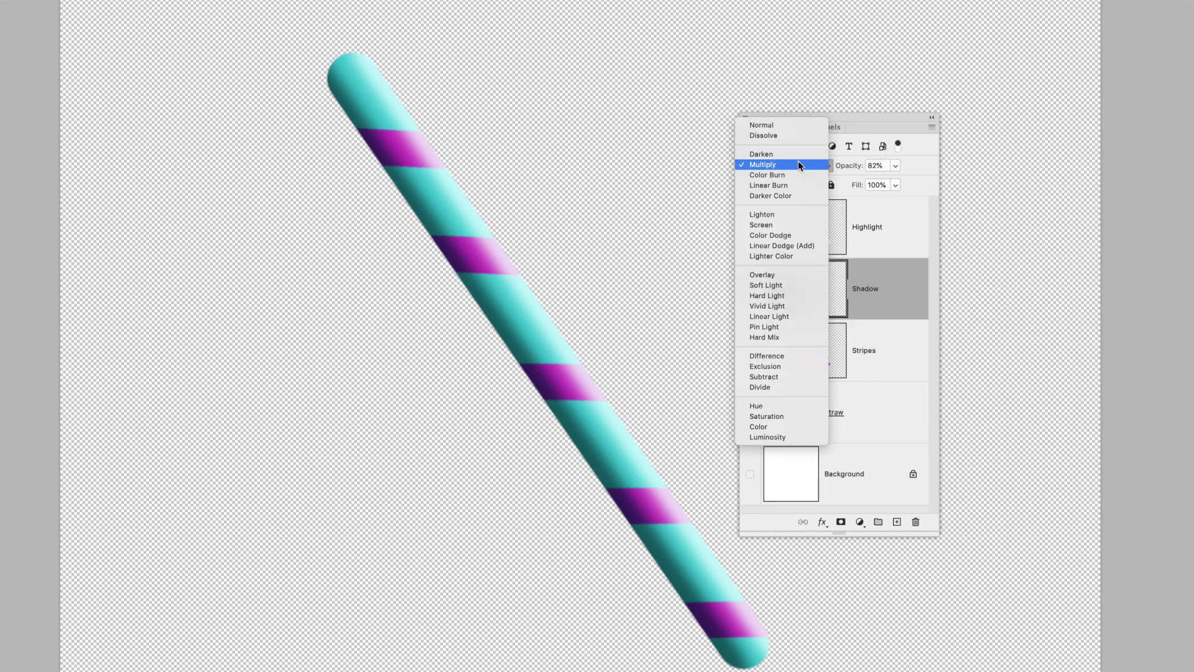
click(795, 124)
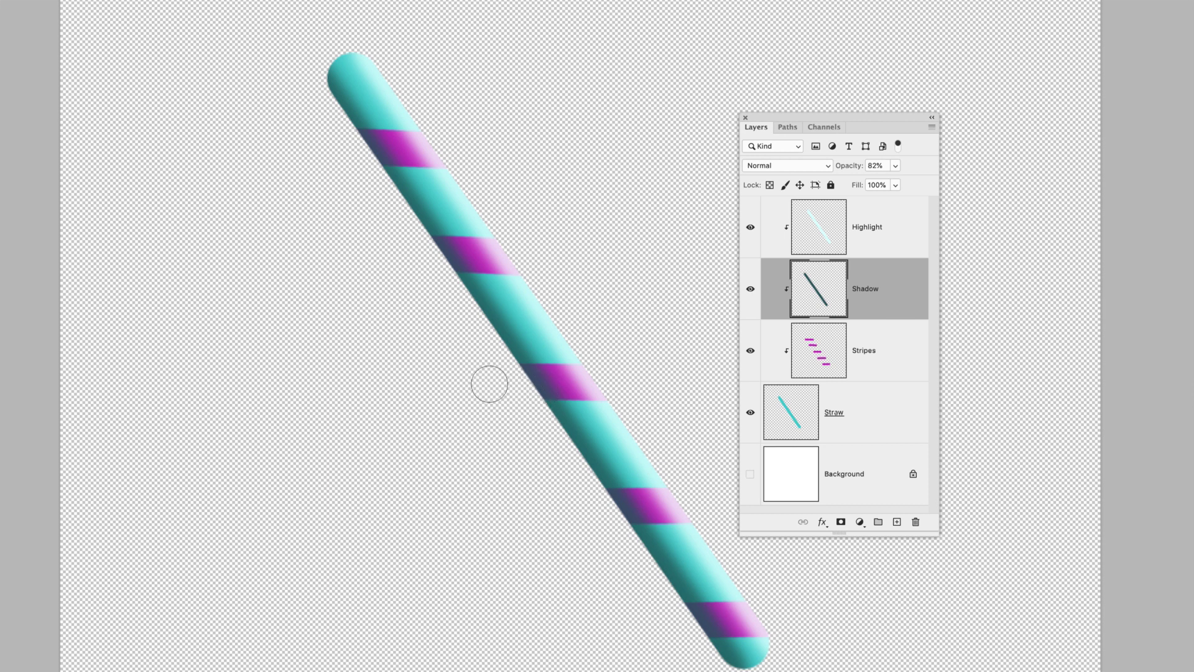
click(813, 165)
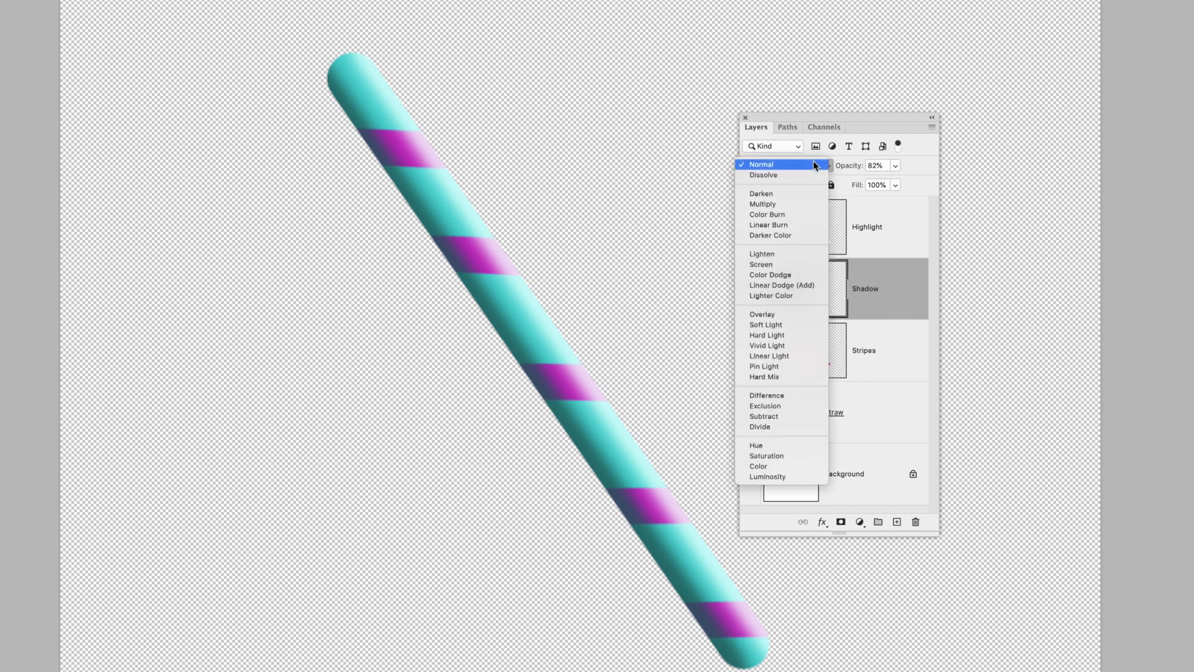
click(787, 205)
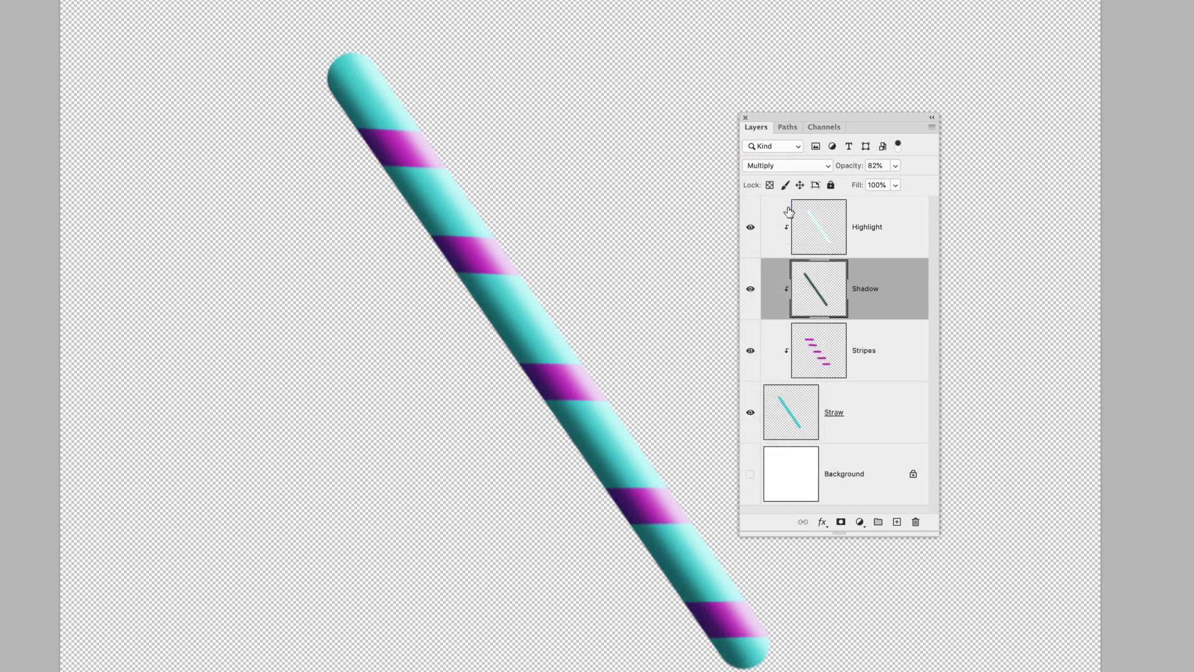
- Try the Normal blend mode on the Highlight layer to compare how it affects the stripes, and restore Screen
click(798, 214)
click(793, 165)
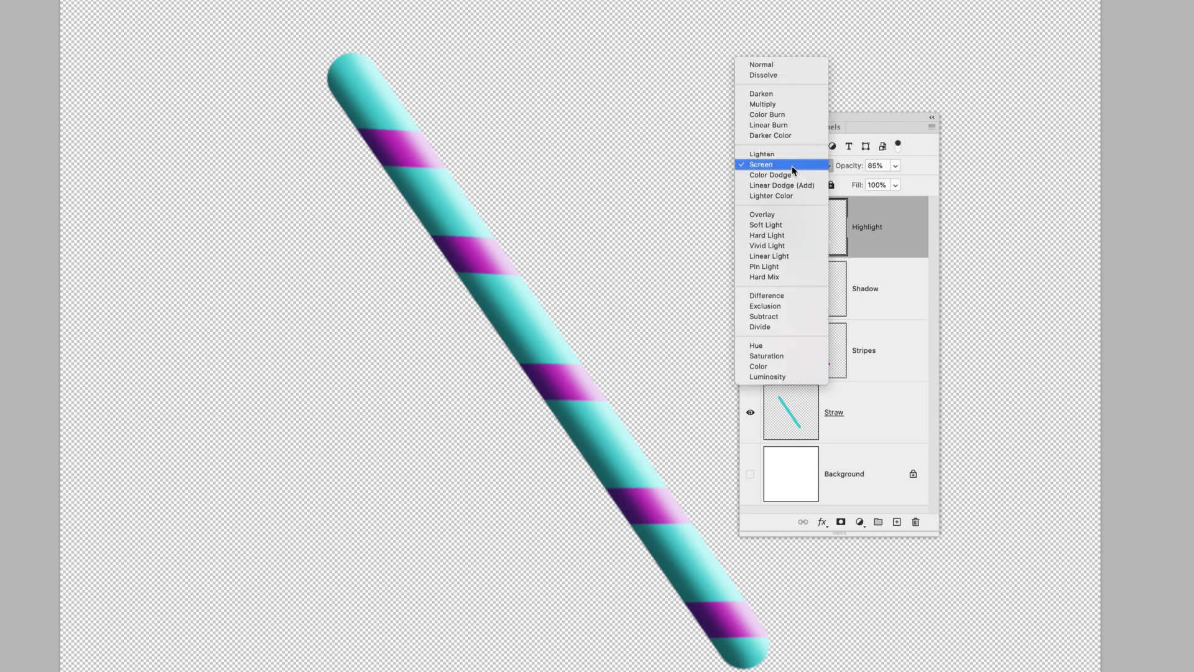
click(781, 65)
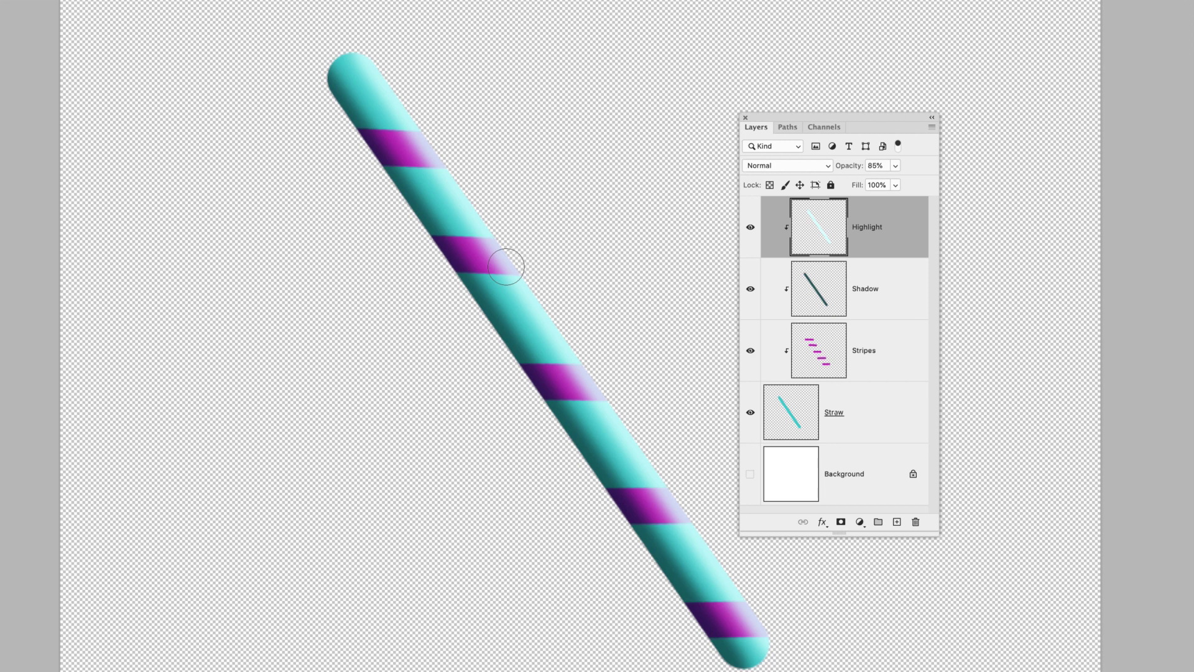
click(780, 165)
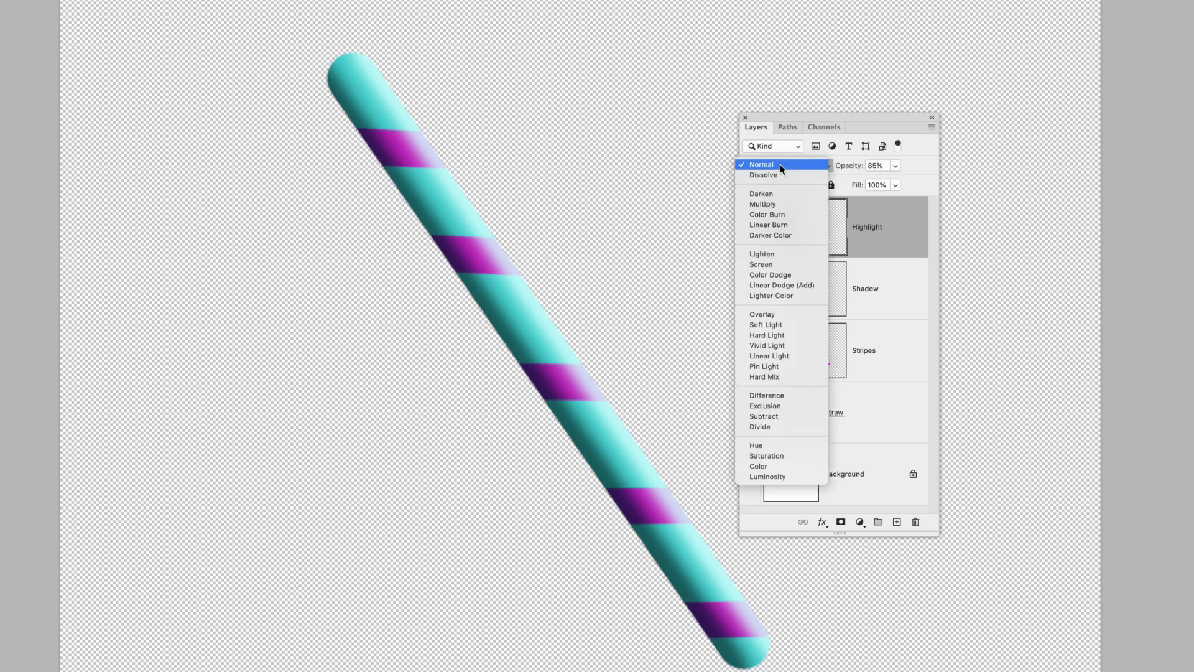
click(781, 264)
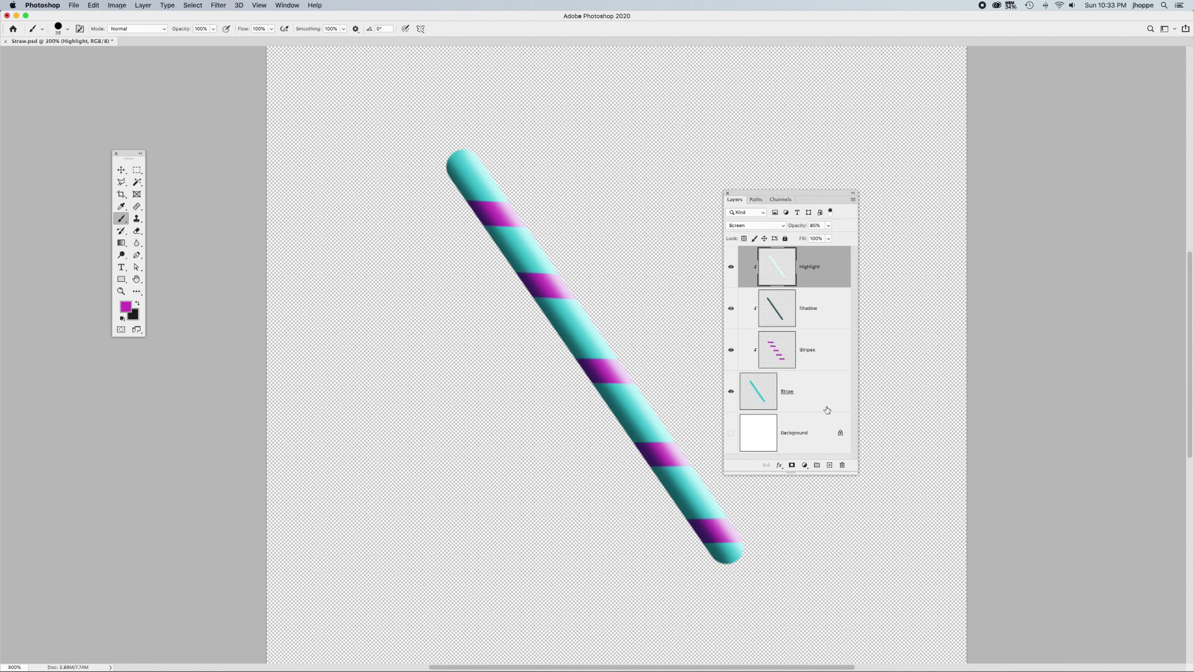
- Add a new layer above Highlight and name it Opening
click(829, 465)
double_click(791, 266)
text(Opa)
key(Return)
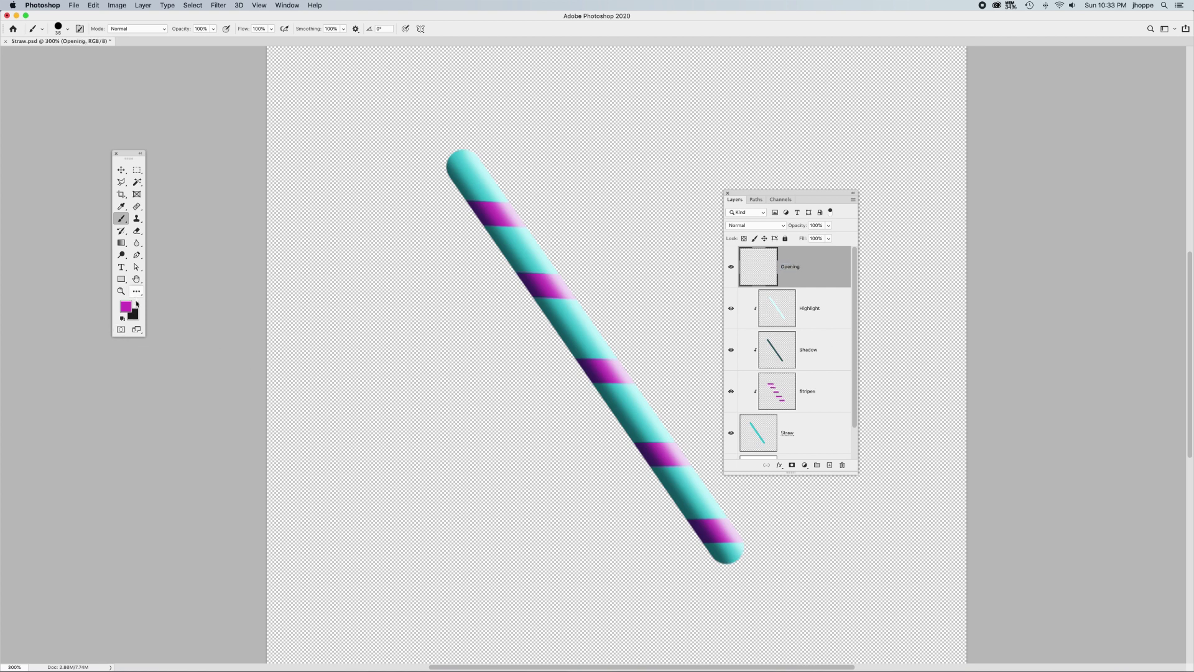
- Sample the turquoise from the Straw layer and darken the foreground colour to 22% brightness for the brush
click(137, 303)
click(750, 439)
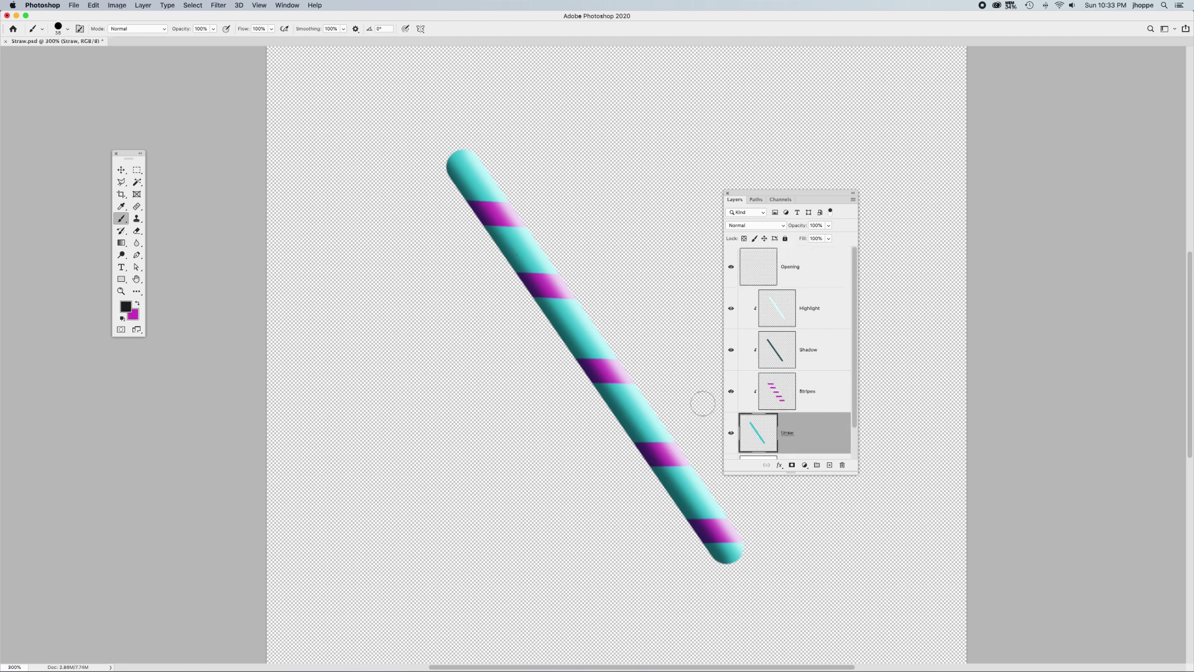
alt+click(628, 394)
click(125, 308)
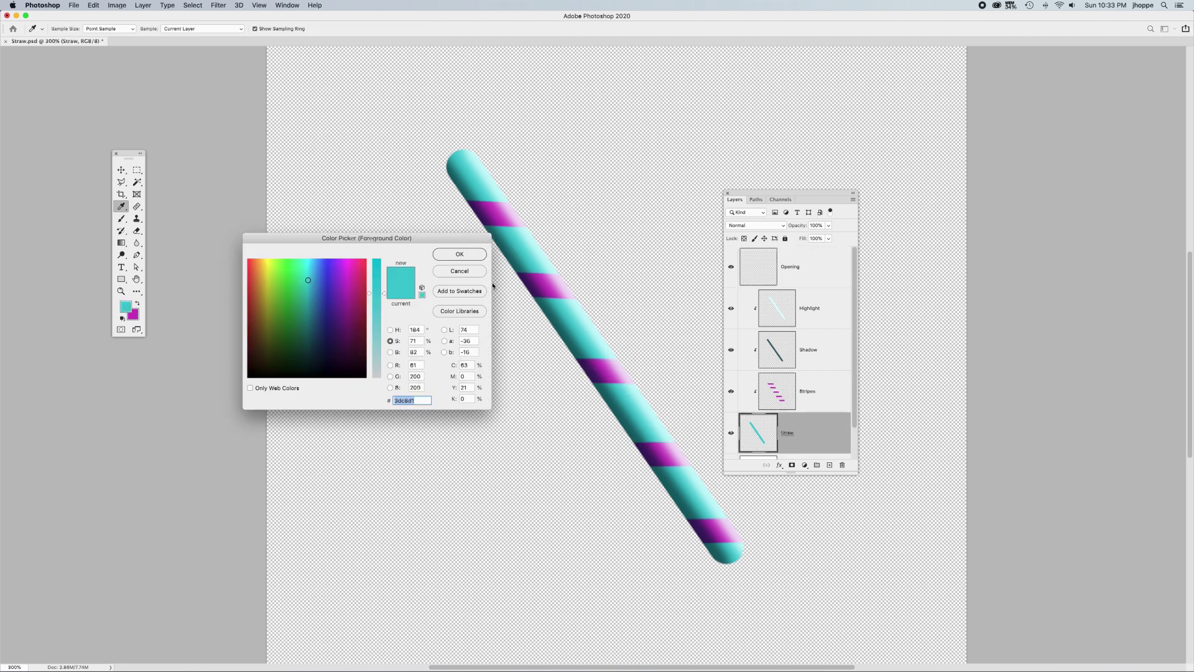
click(390, 352)
drag(378, 280, 379, 352)
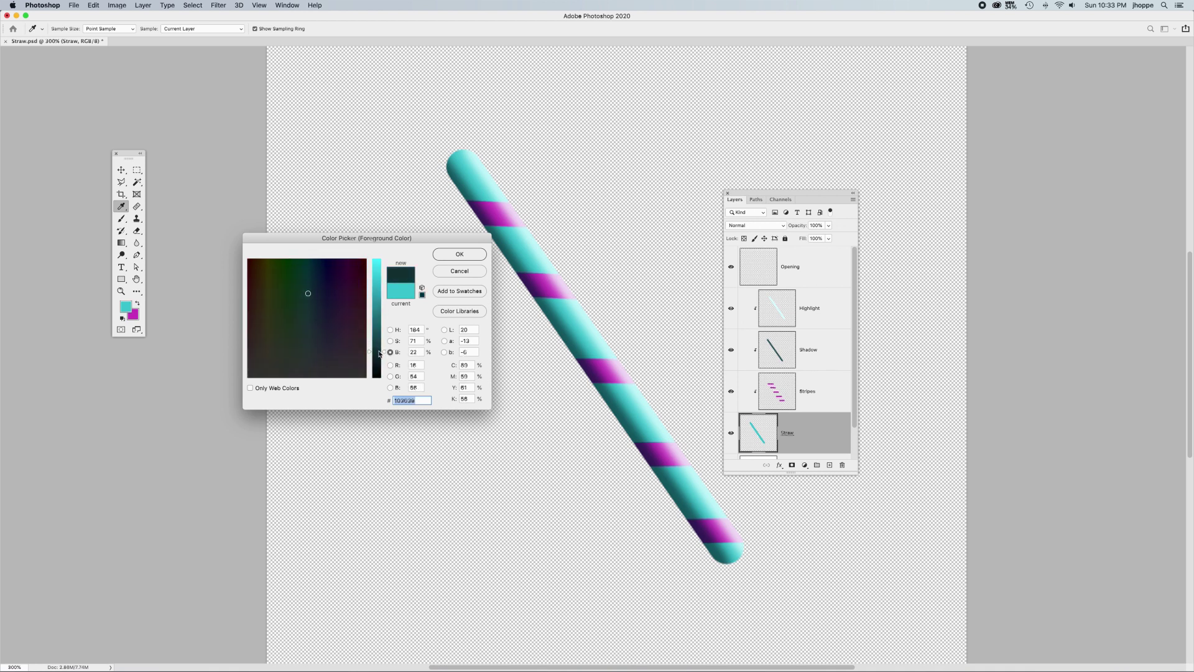
key(Return)
key(b)
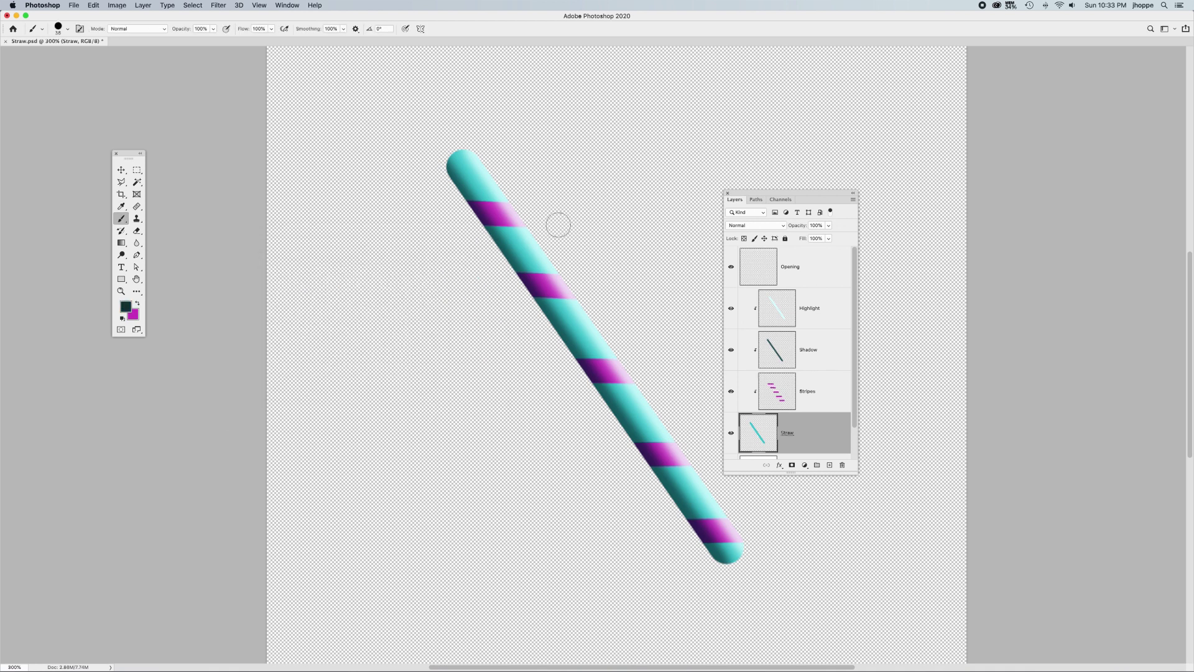
- Stamp one round dark dab on the Opening layer, and flatten and rotate it into a tilted ellipse on the straw's upper end
click(790, 271)
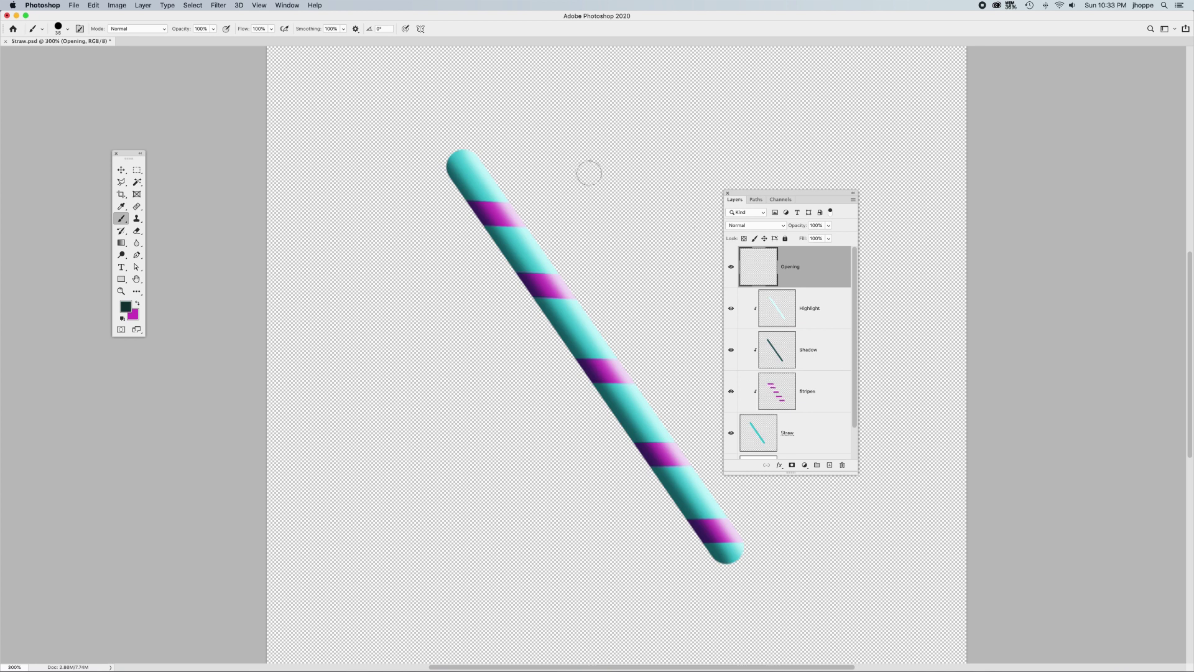
click(569, 172)
click(122, 171)
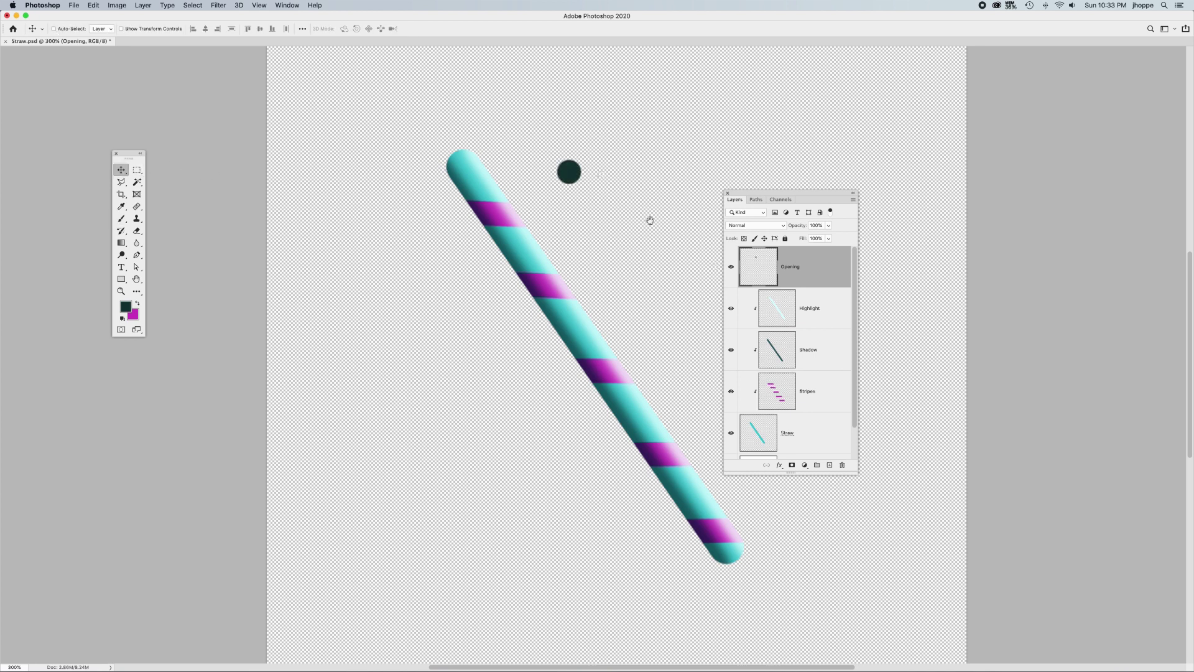
drag(683, 261, 768, 334)
drag(672, 267, 536, 220)
key(super+t)
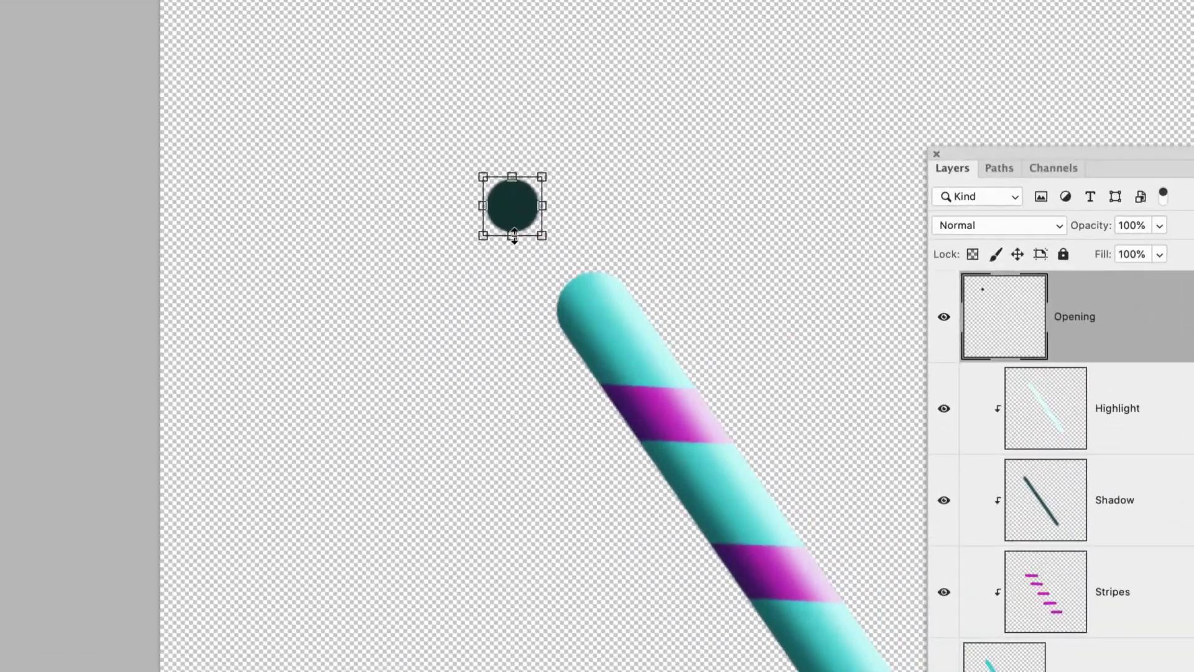
drag(514, 236, 601, 294)
drag(638, 259, 639, 248)
key(Return)
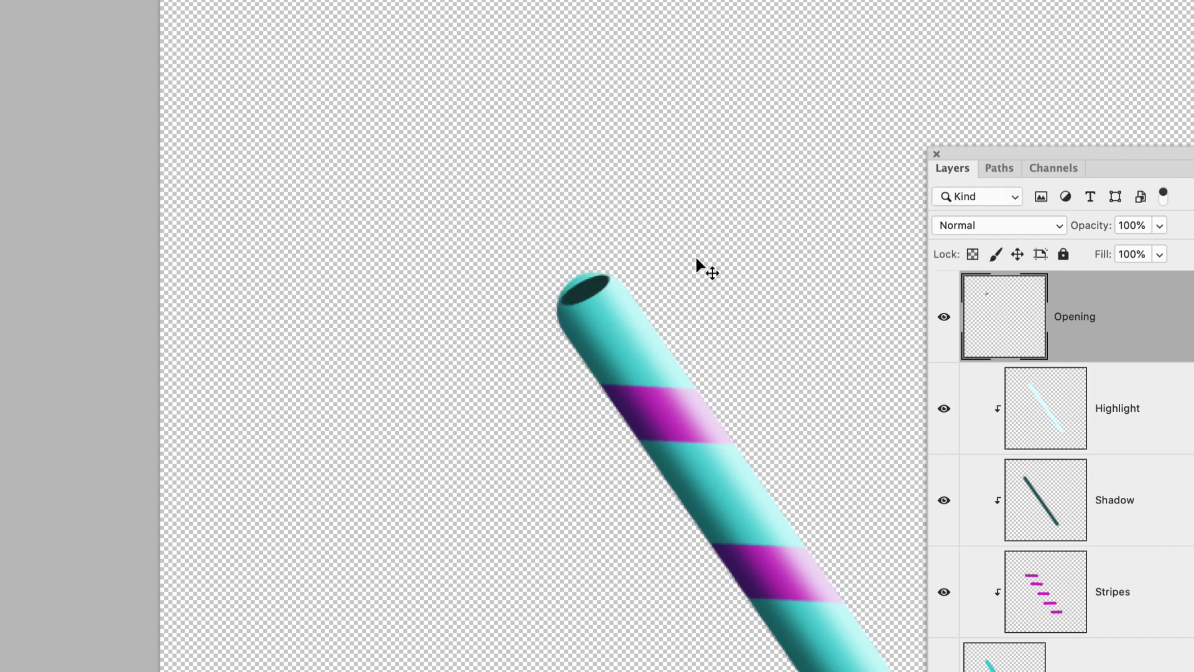
- Nudge the dark ellipse to sit inside the straw's rounded tip and rotate it slightly counterclockwise
drag(597, 296, 598, 294)
key(Down)
key(Right)
key(Right)
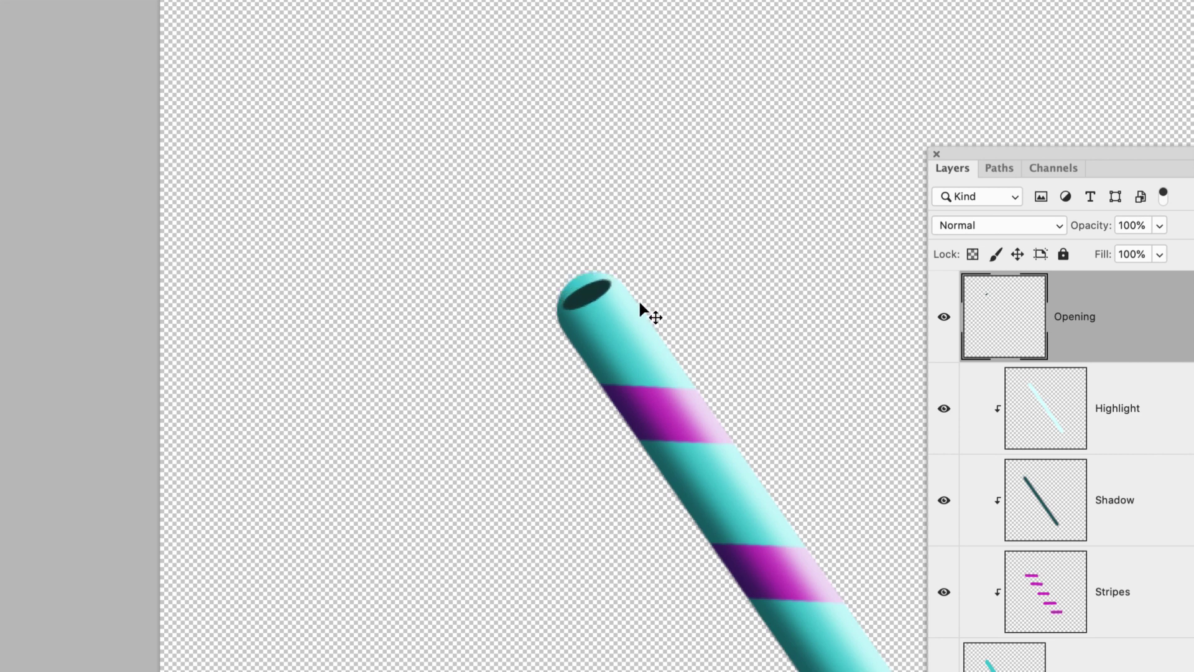
key(Up)
key(ctrl+t)
drag(666, 240, 667, 239)
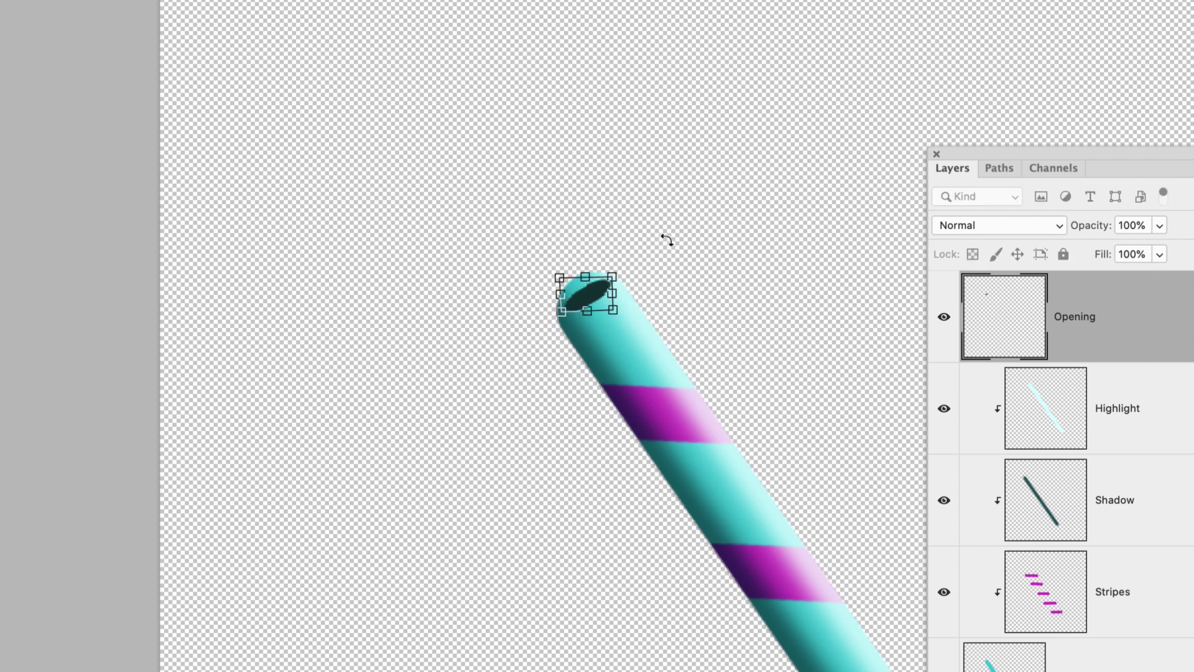
key(Return)
- Warp the opening ellipse by pulling its upper-left corner slightly outward
key(ctrl+t)
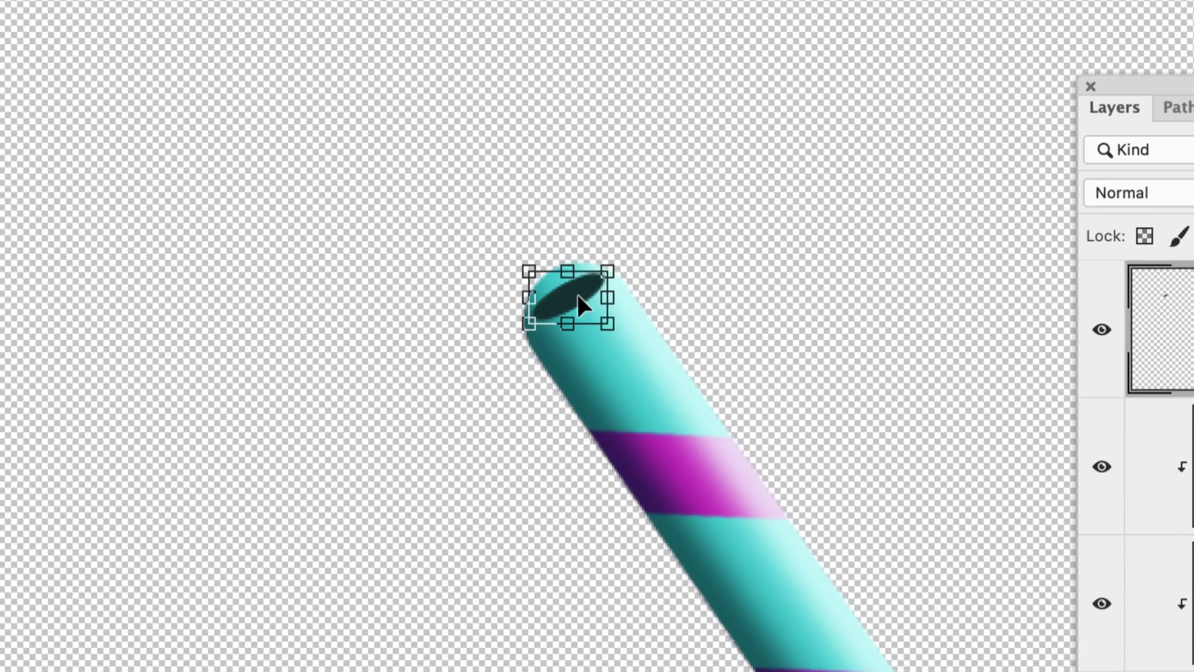
right_click(577, 293)
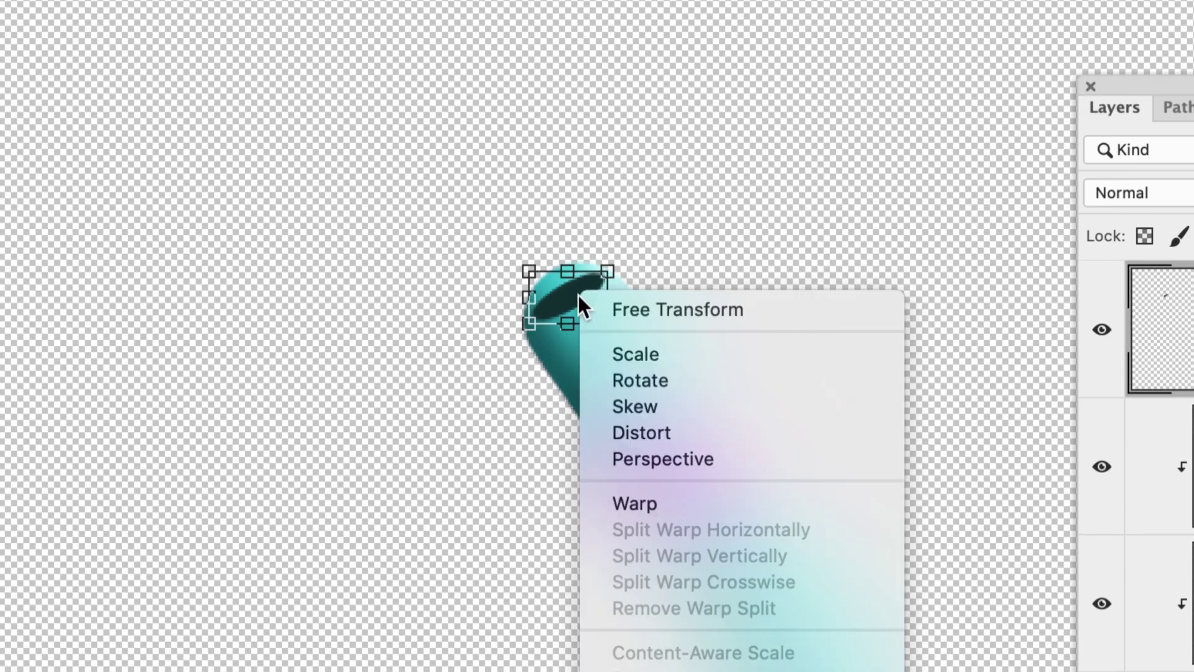
click(693, 497)
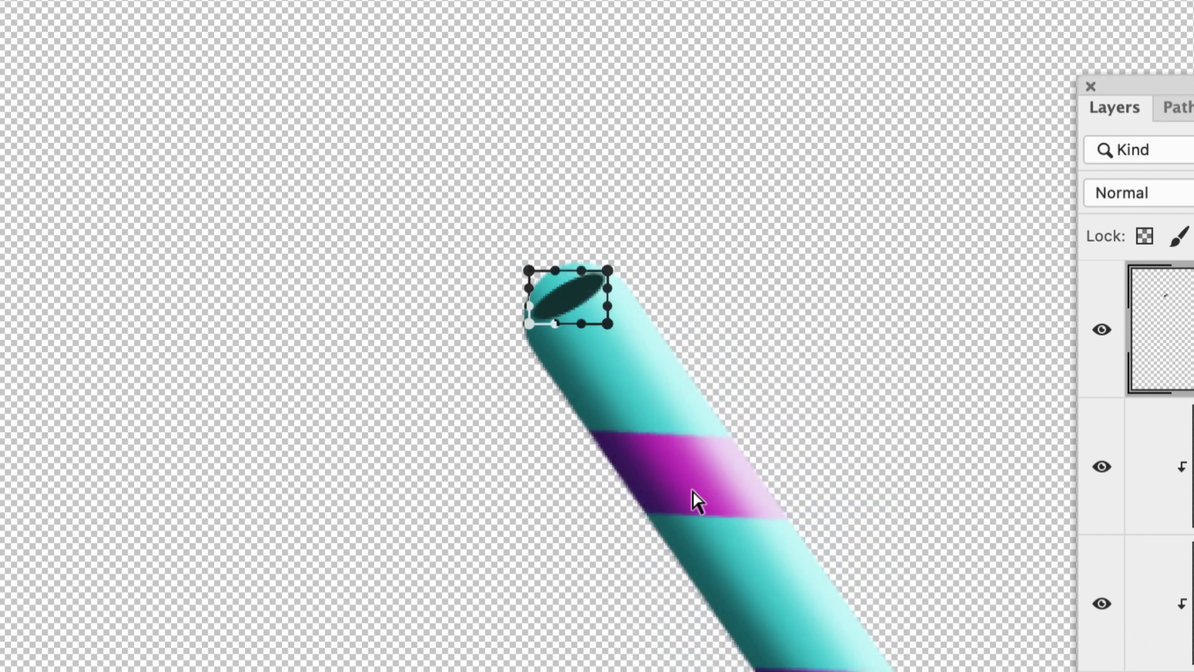
drag(558, 272, 543, 252)
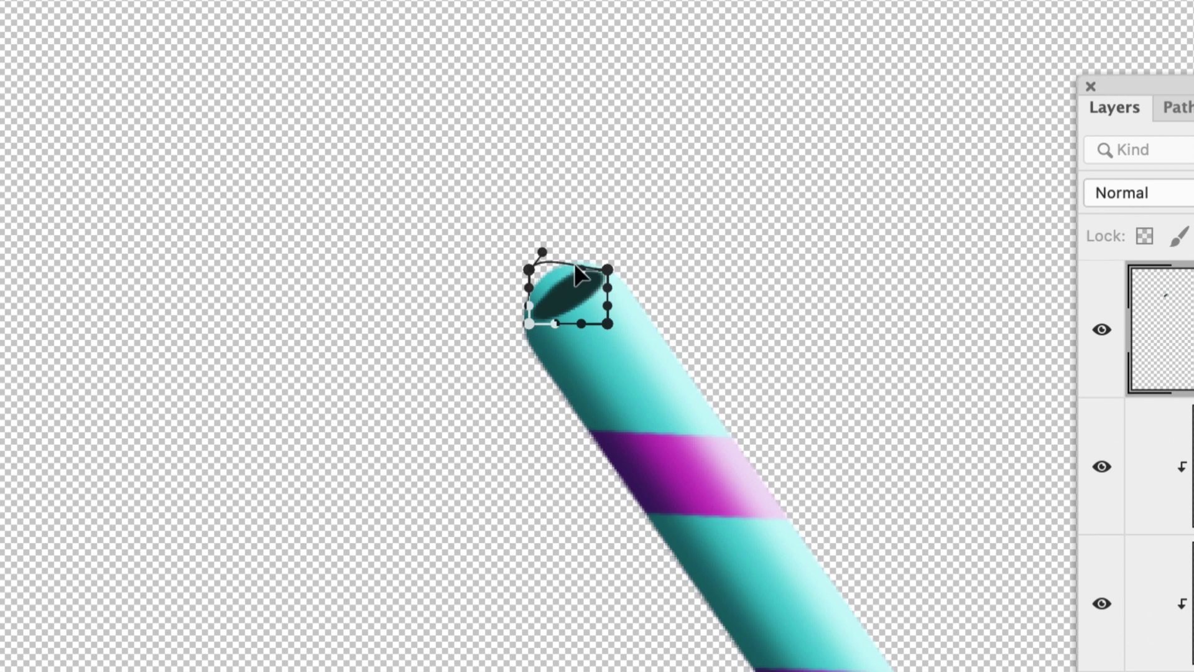
mouse_move(528, 270)
mouse_down()
mouse_move(535, 260)
mouse_move(523, 267)
mouse_up()
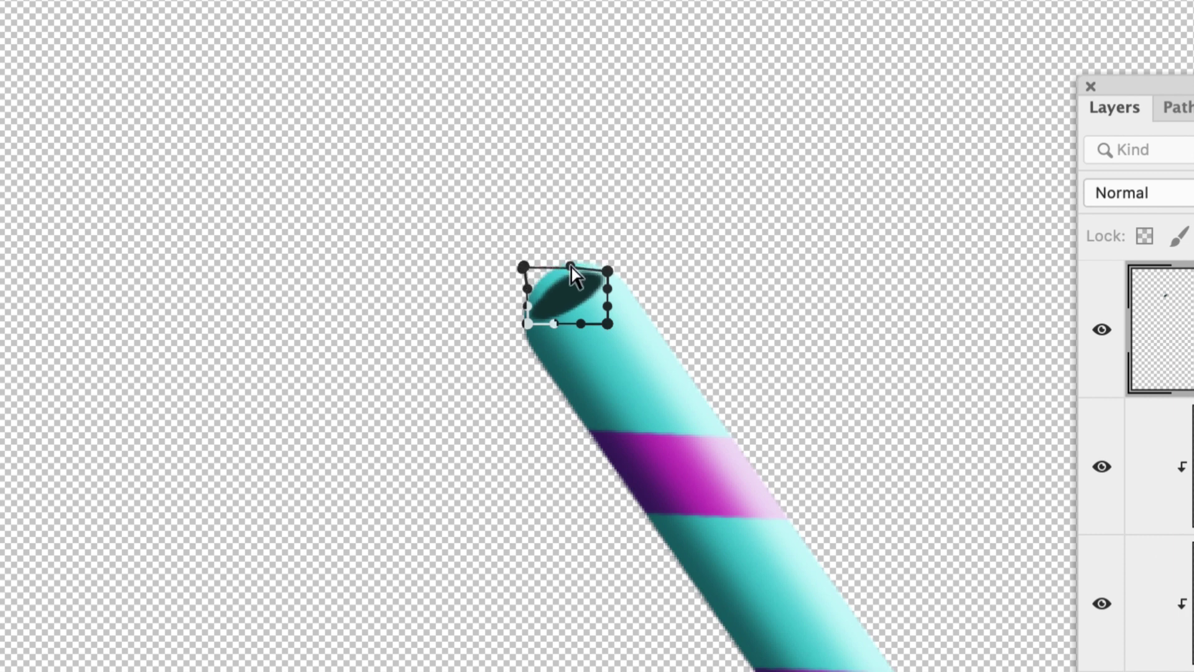
key(Return)
- Nudge the warped opening slightly to the right within the straw's tip
drag(677, 333, 558, 280)
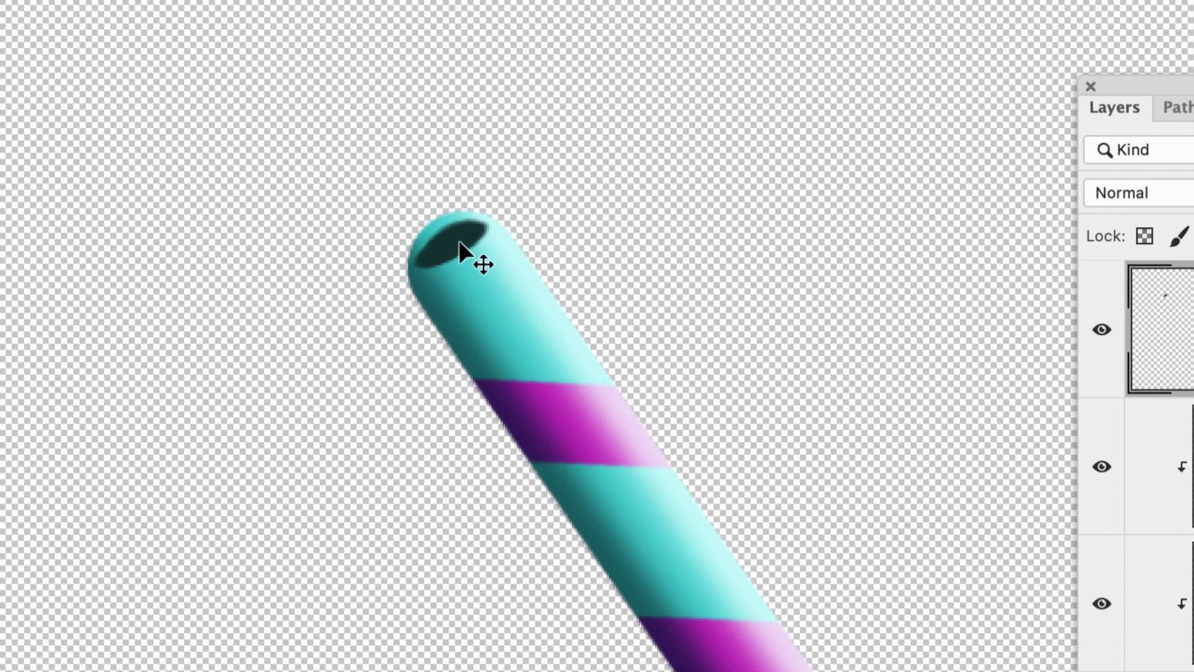
drag(457, 245, 466, 252)
key(Right)
key(Right)
key(Right)
key(Left)
key(Left)
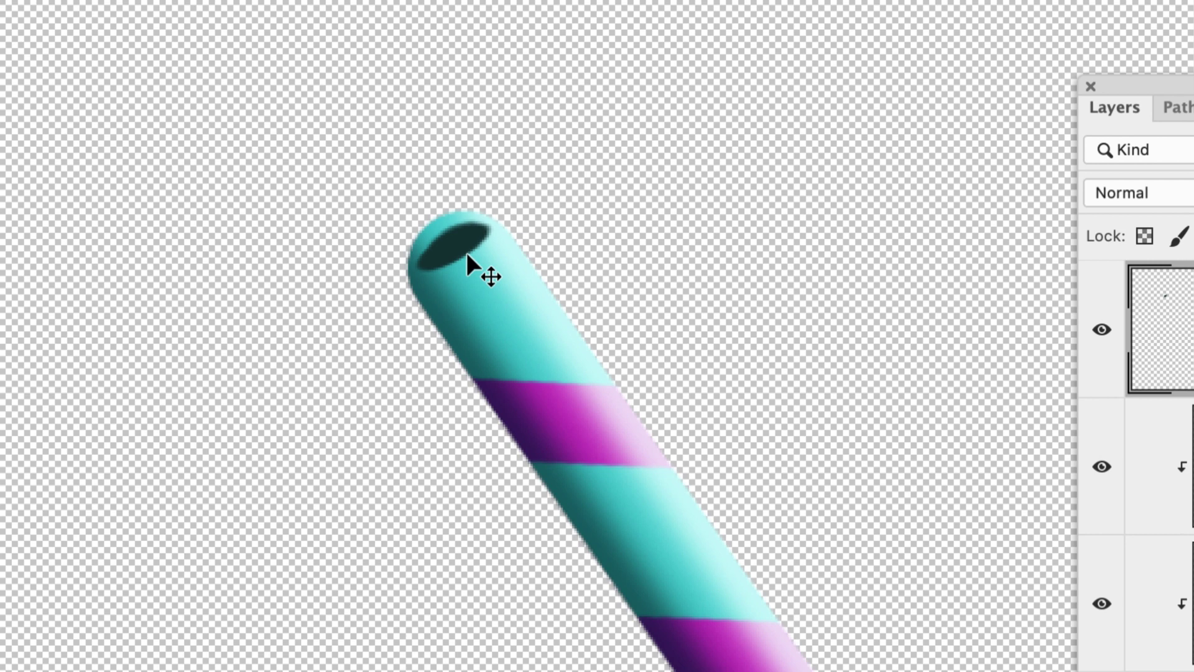
- Warp the opening with a crosswise split through its centre, pulling the upper-left and left mesh points outward to fill out the ellipse
right_click(458, 239)
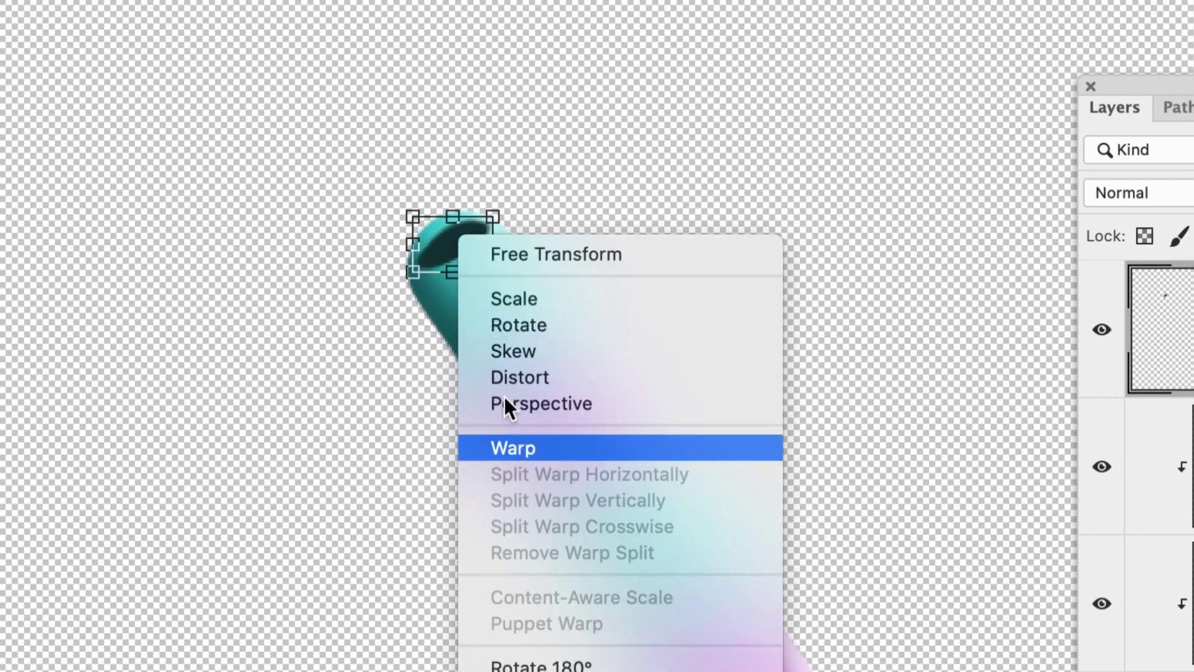
click(516, 438)
right_click(451, 244)
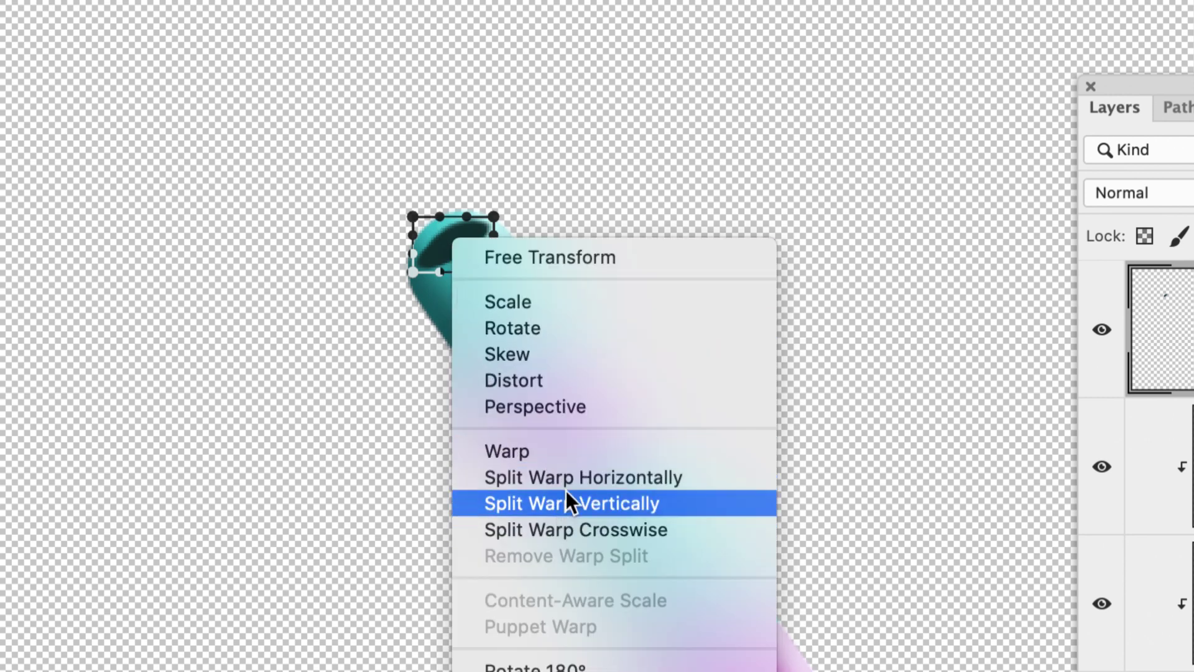
click(566, 528)
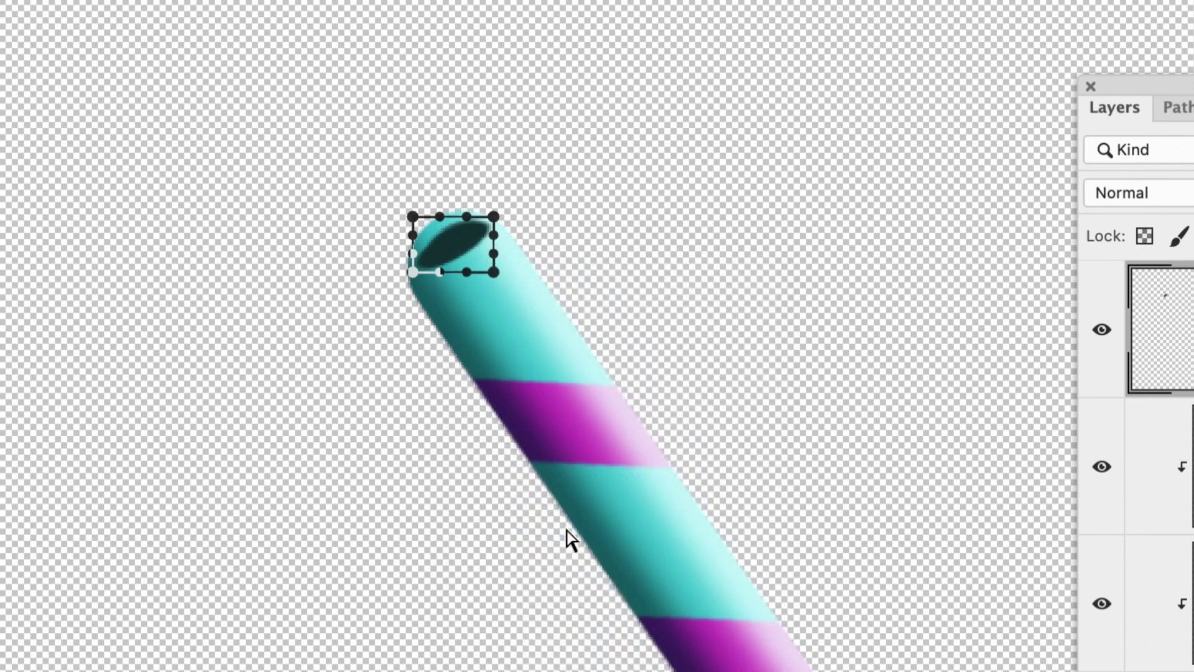
click(451, 240)
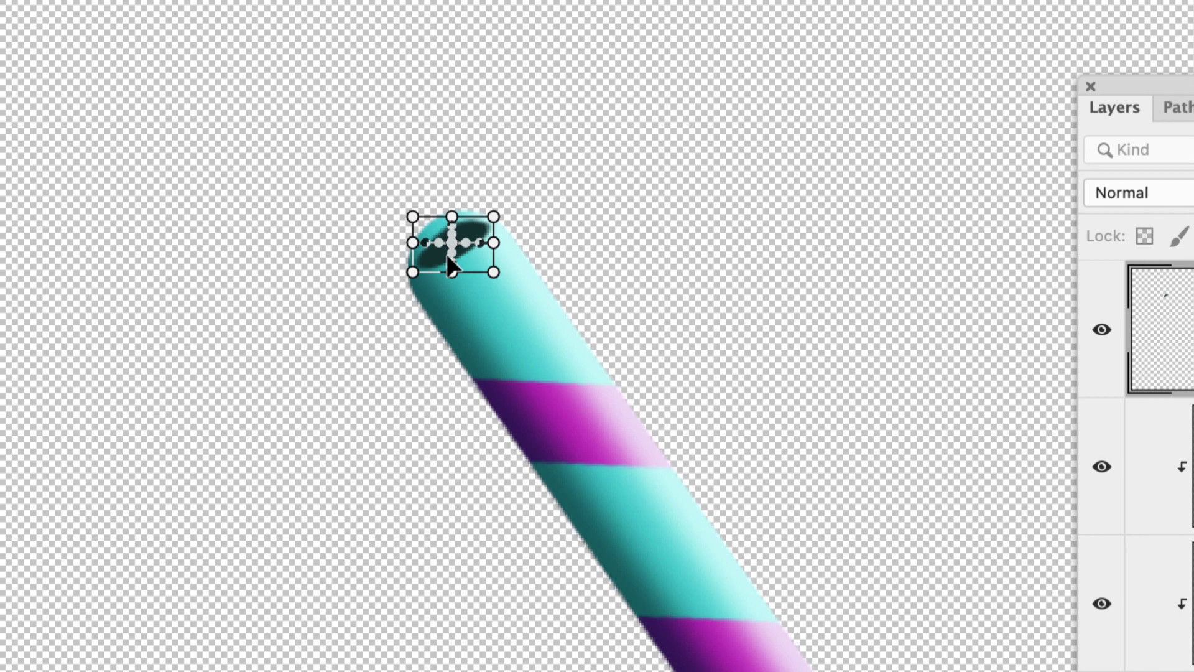
key(super+equal)
key(super+equal)
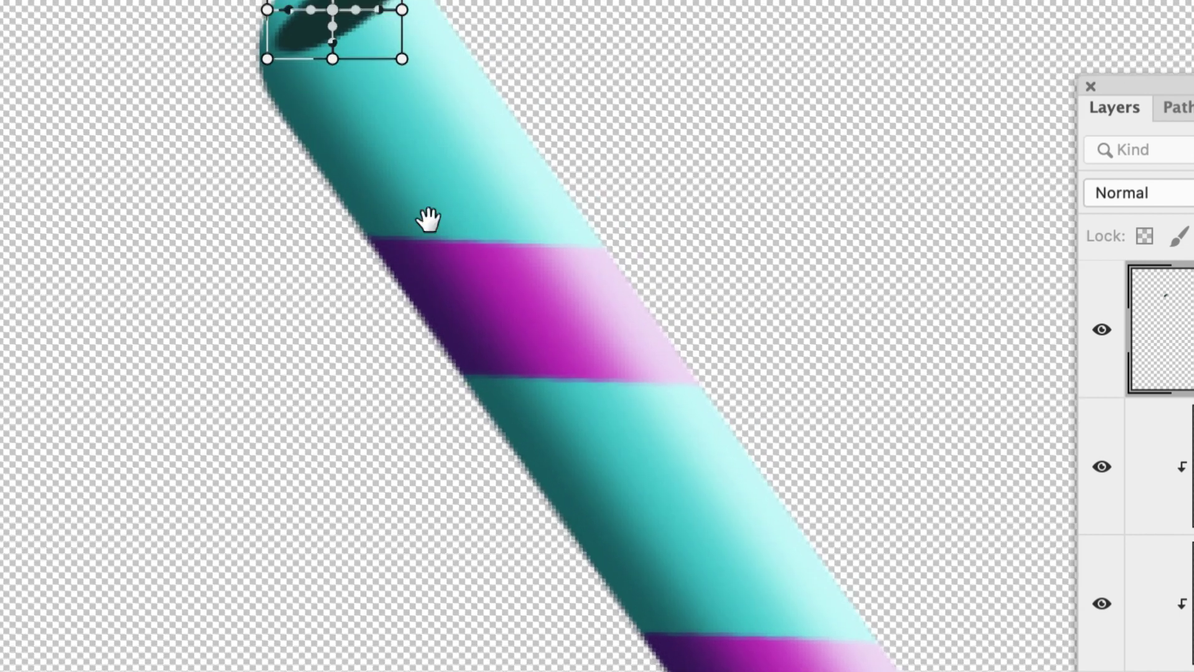
drag(426, 218, 662, 477)
drag(590, 251, 509, 249)
drag(584, 249, 586, 254)
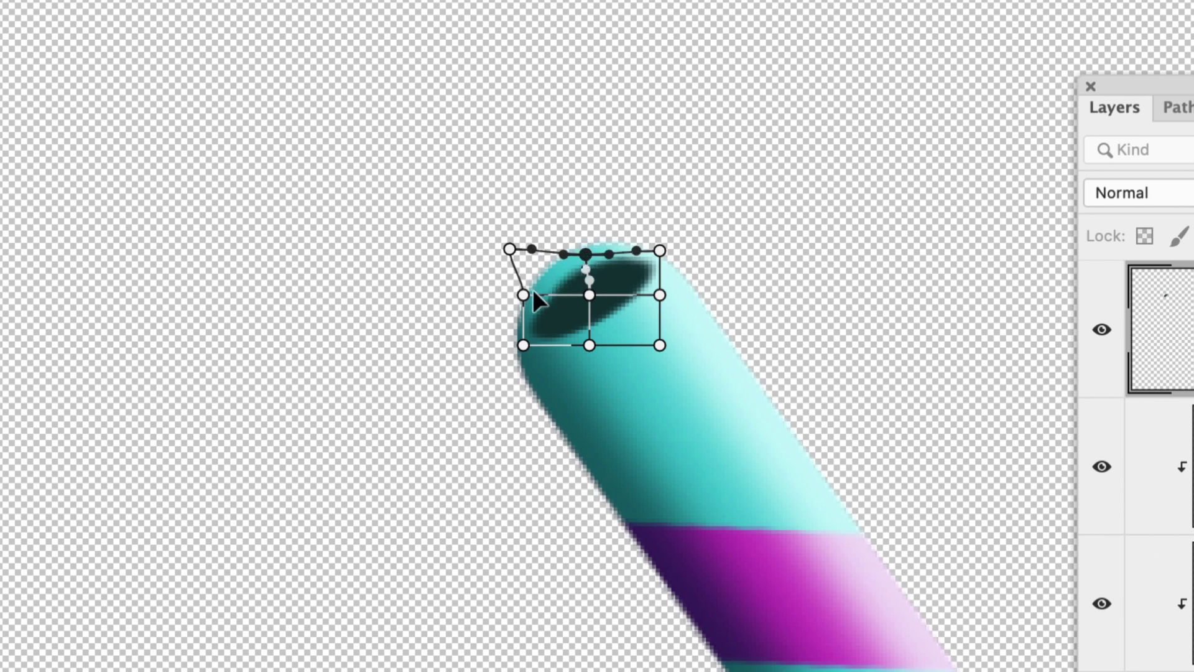
drag(523, 293, 516, 290)
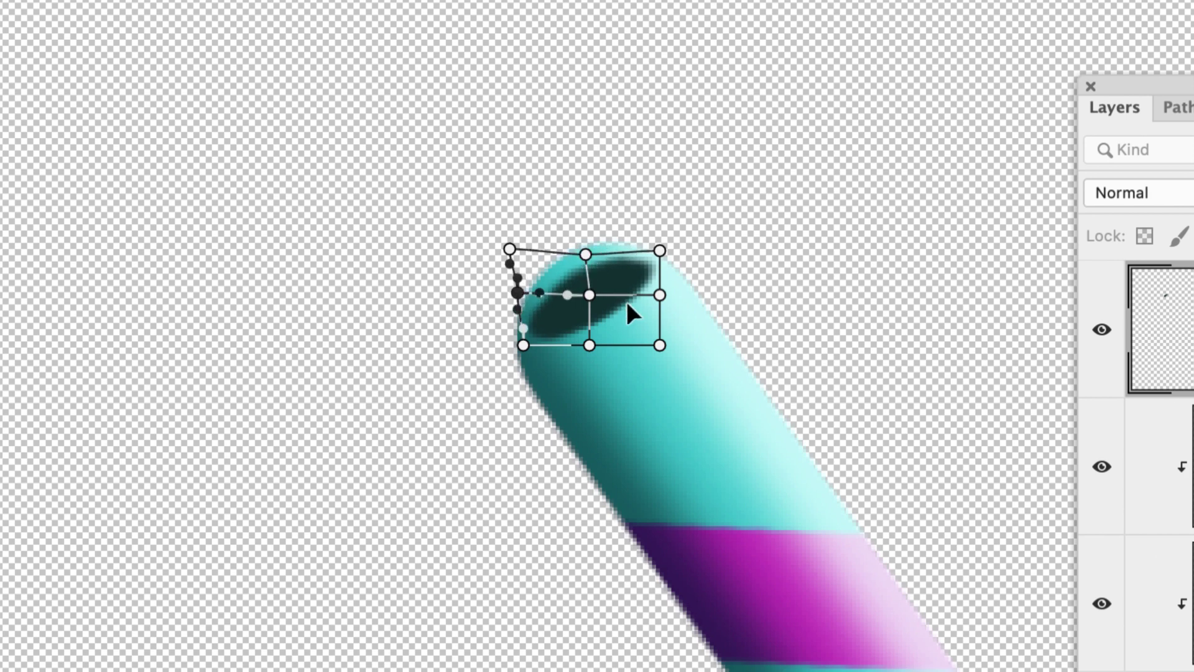
key(Return)
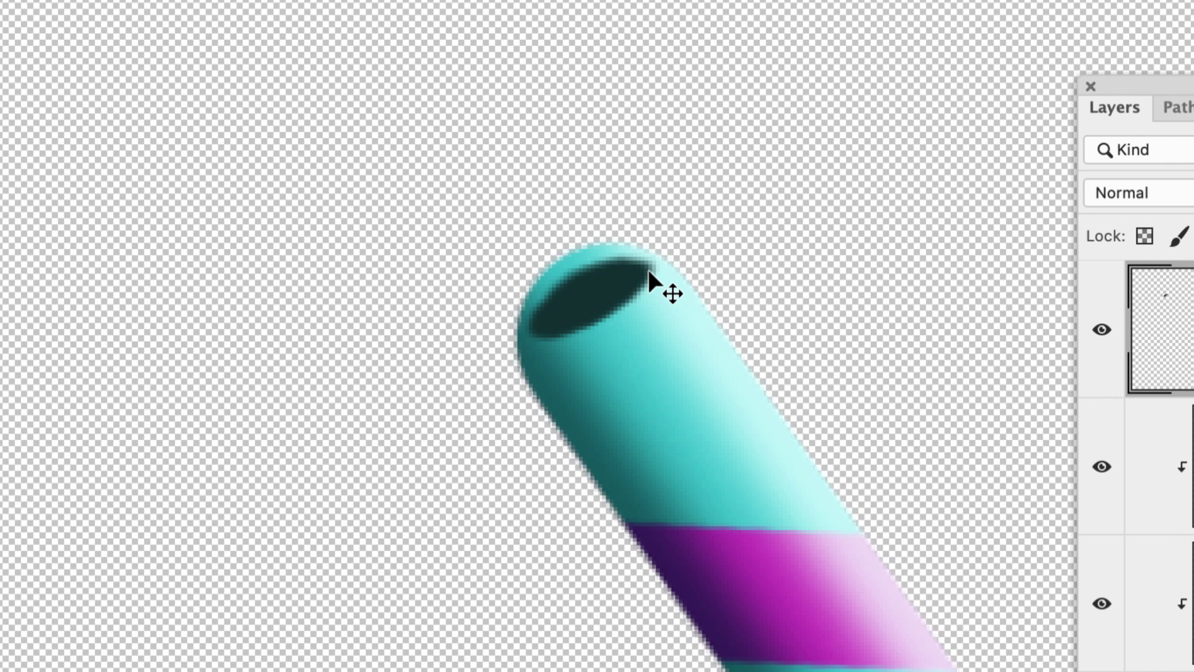
- Rotate the opening slightly in two passes of Free Transform to align it with the straw's tip
key(ctrl+minus)
key(ctrl+minus)
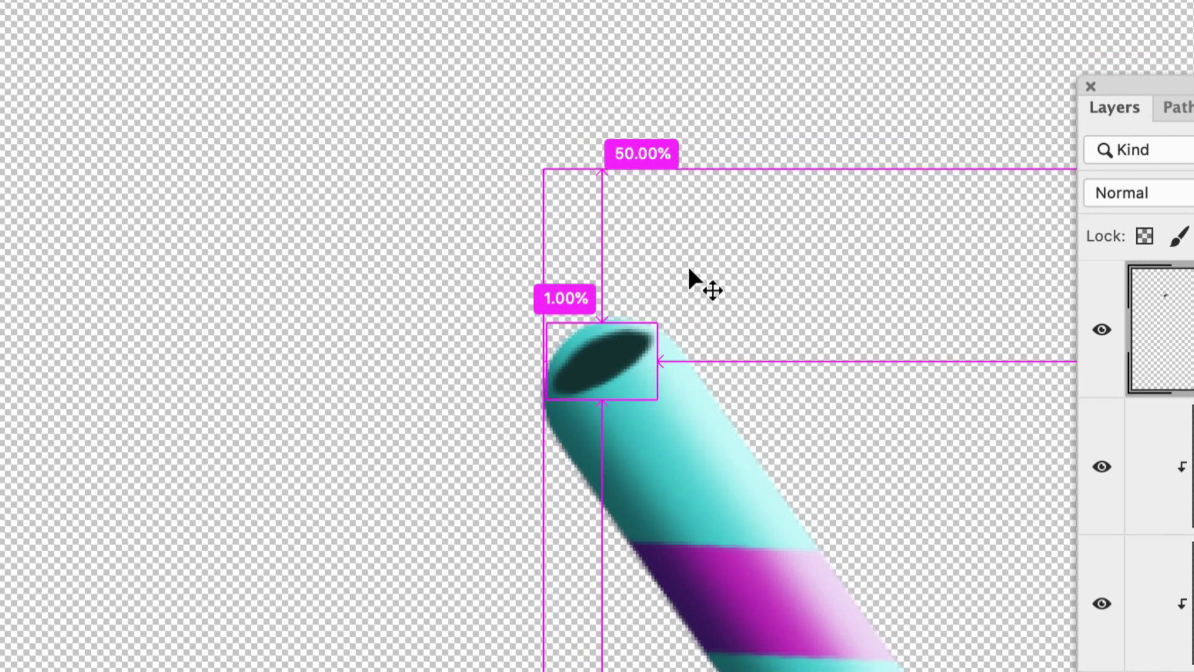
key(ctrl+minus)
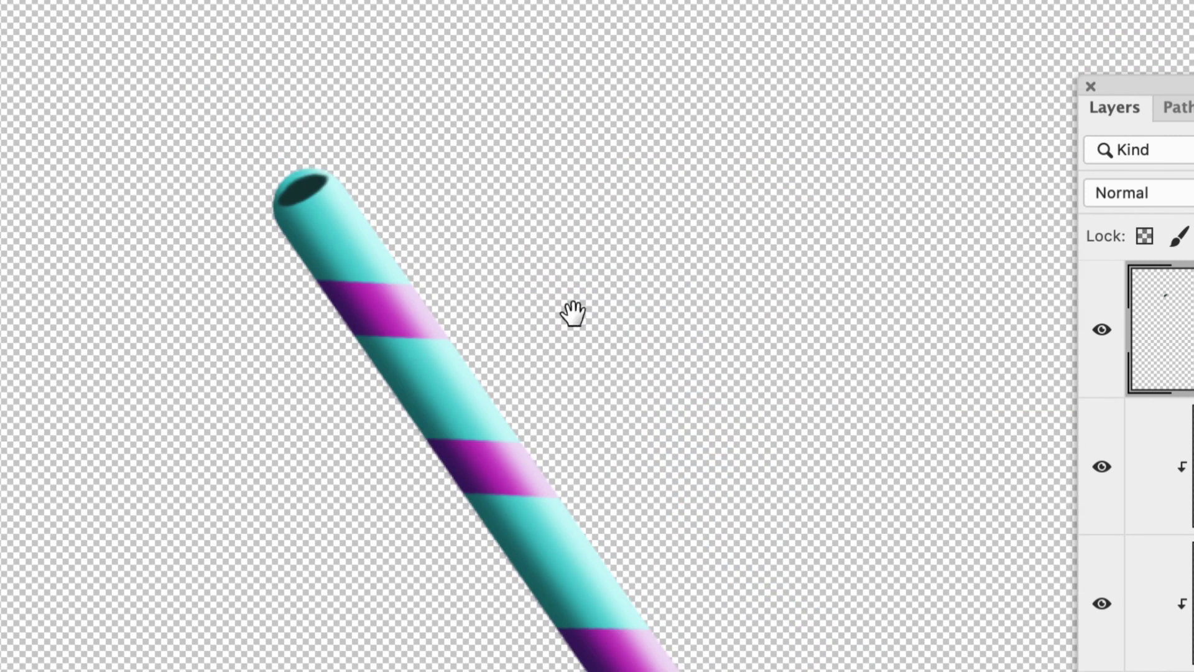
key(ctrl+t)
drag(485, 165, 483, 163)
key(Return)
key(ctrl+t)
drag(386, 163, 382, 156)
key(Return)
- Select the Straw layer and set up the Eraser with the Hard Round brush, working close up on the straw's tip
key(ctrl+minus)
key(z)
drag(429, 365, 613, 468)
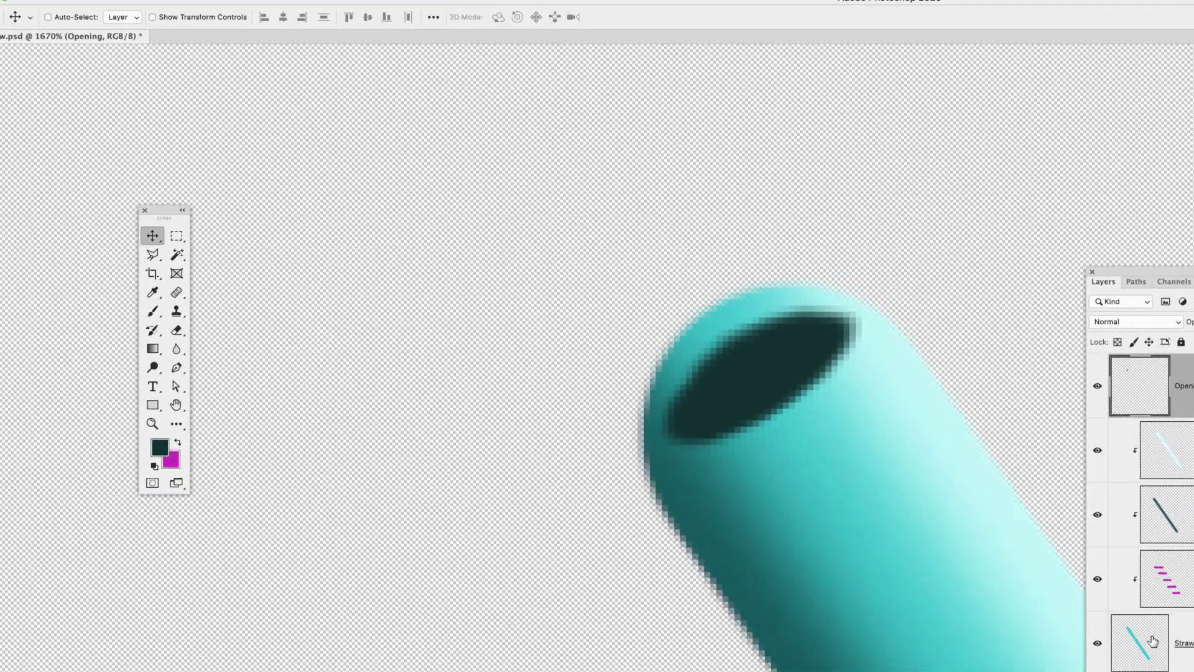
click(1152, 641)
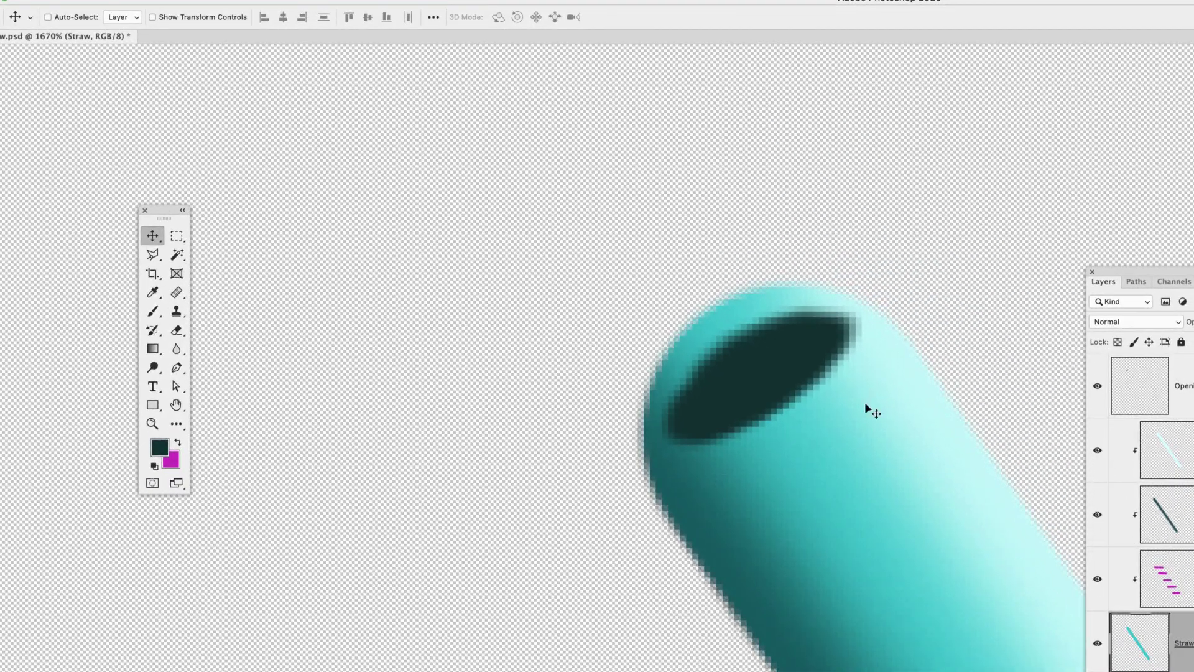
key(e)
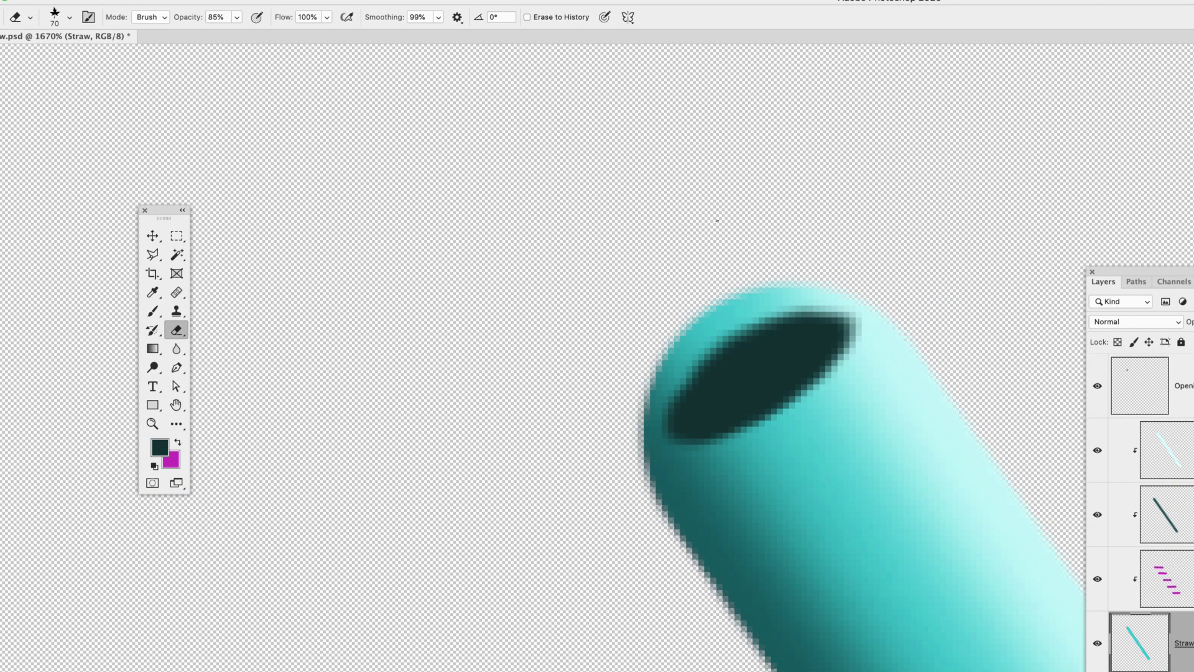
right_click(717, 220)
scroll(944, 311, up, 3)
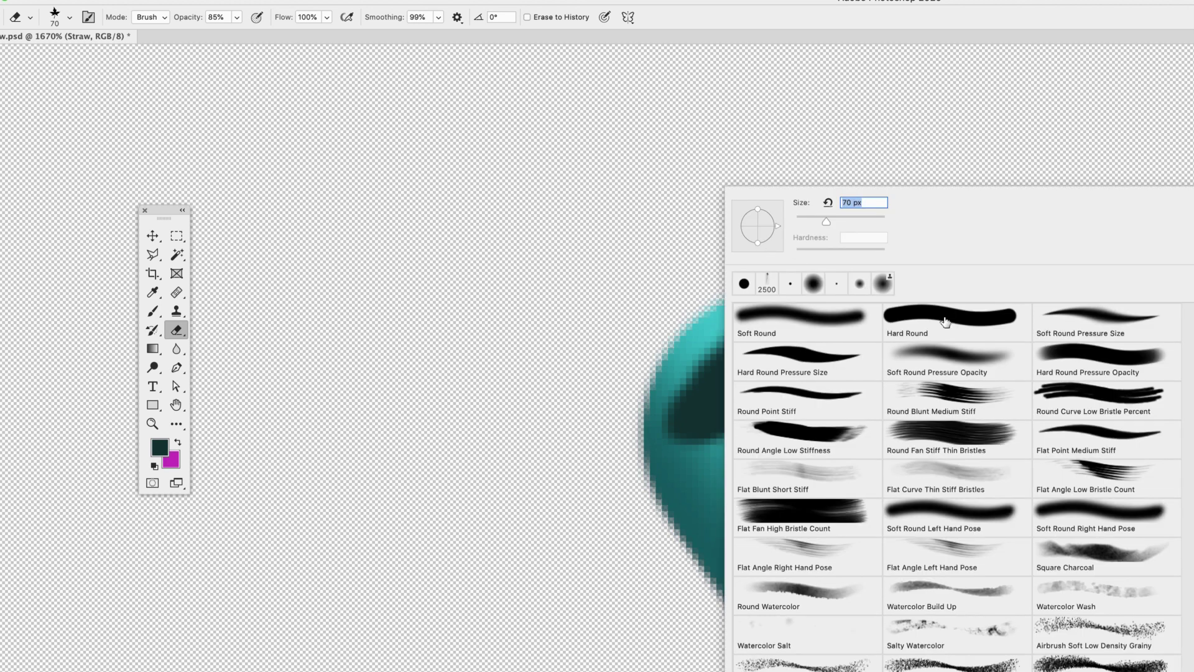
click(940, 322)
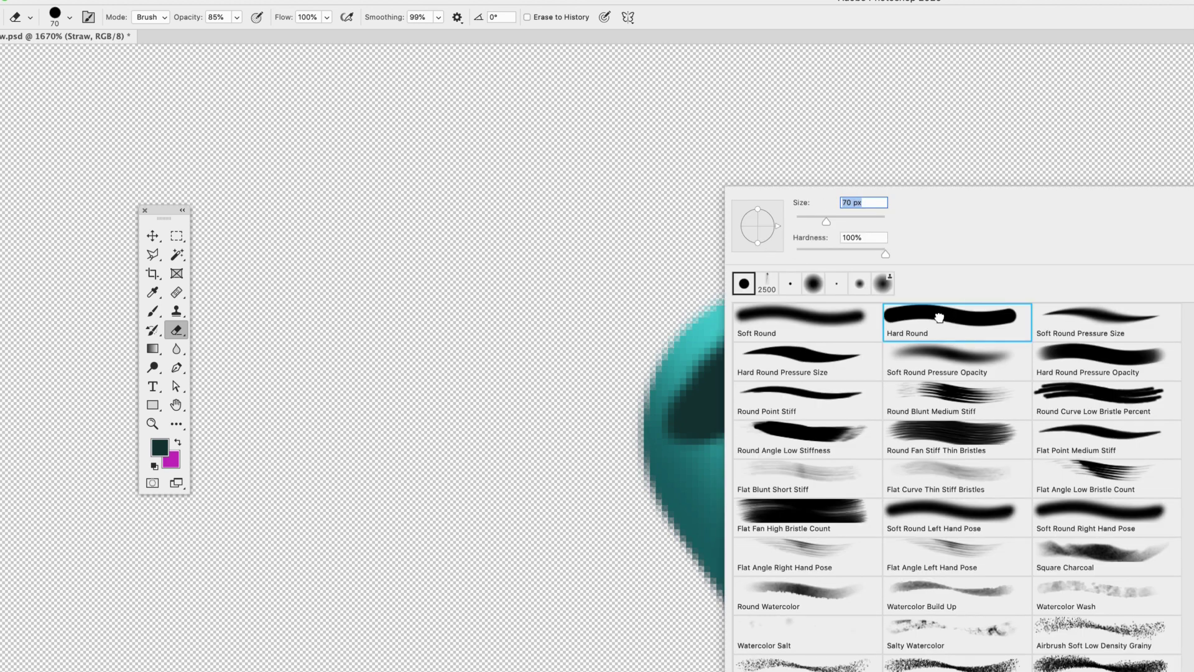
click(691, 262)
- Erase the excess turquoise edge around the outside of the opening at the straw's tip with an 8 px eraser
key(bracketleft)
key(bracketleft)
key(bracketleft)
key(bracketleft)
key(bracketleft)
key(bracketleft)
key(bracketleft)
key(bracketleft)
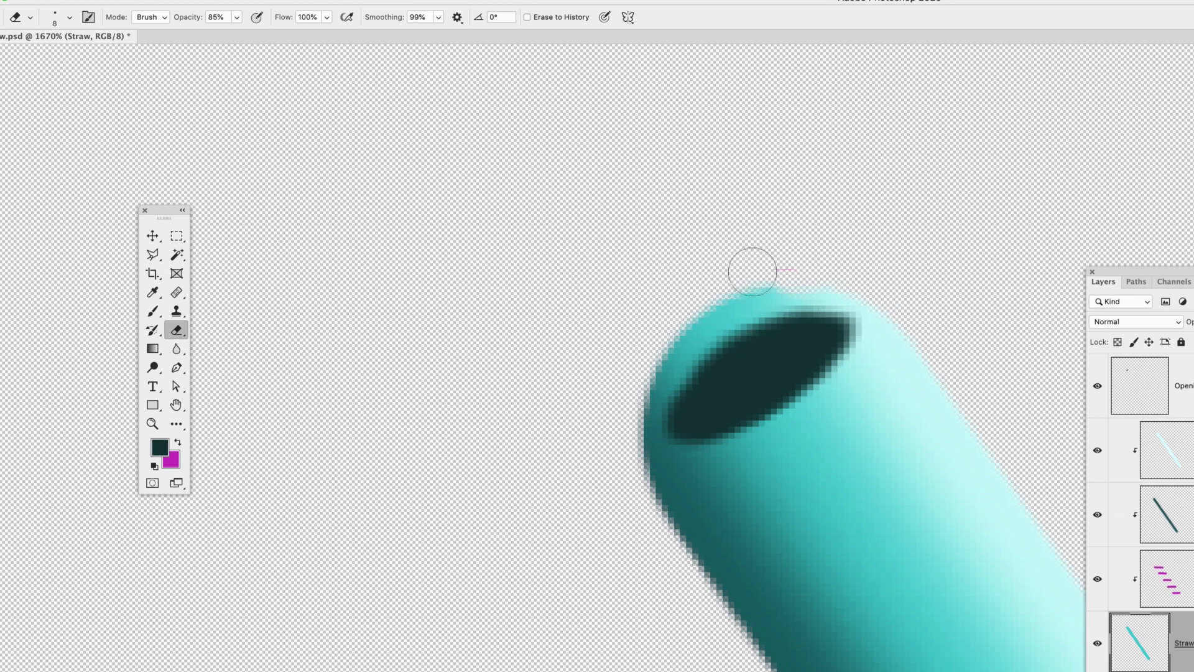
mouse_move(722, 278)
mouse_down()
mouse_move(648, 349)
mouse_move(615, 429)
mouse_up()
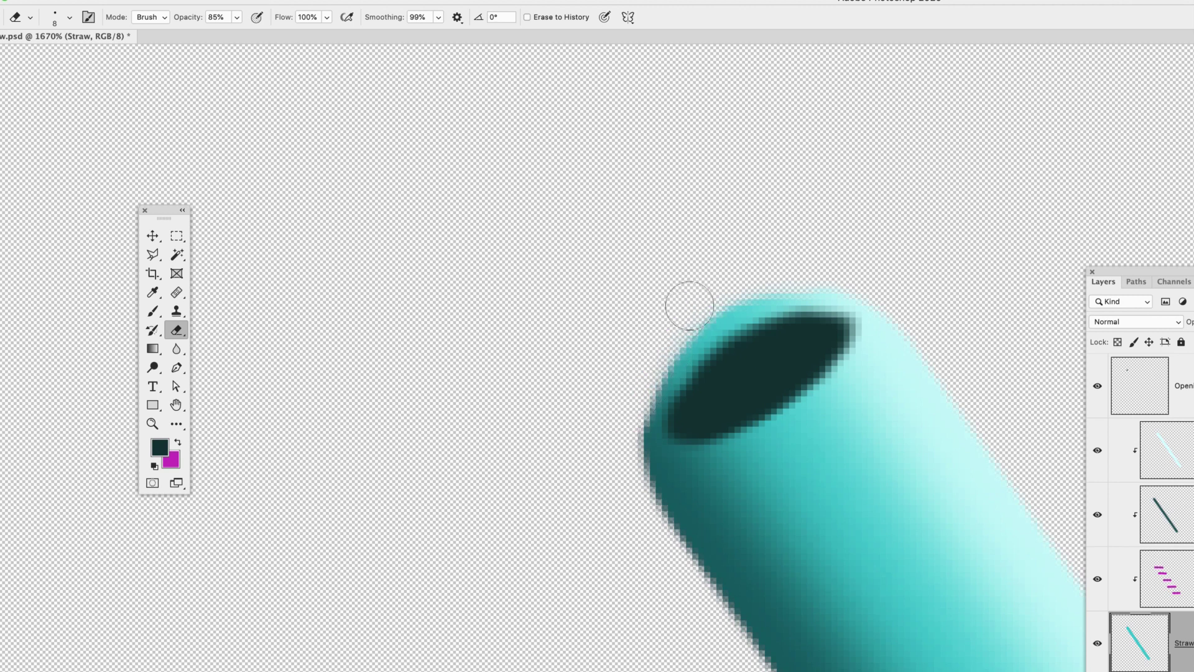
mouse_move(709, 288)
mouse_down()
mouse_move(802, 264)
mouse_move(869, 277)
mouse_move(734, 373)
mouse_move(616, 402)
mouse_move(769, 269)
mouse_move(861, 240)
mouse_up()
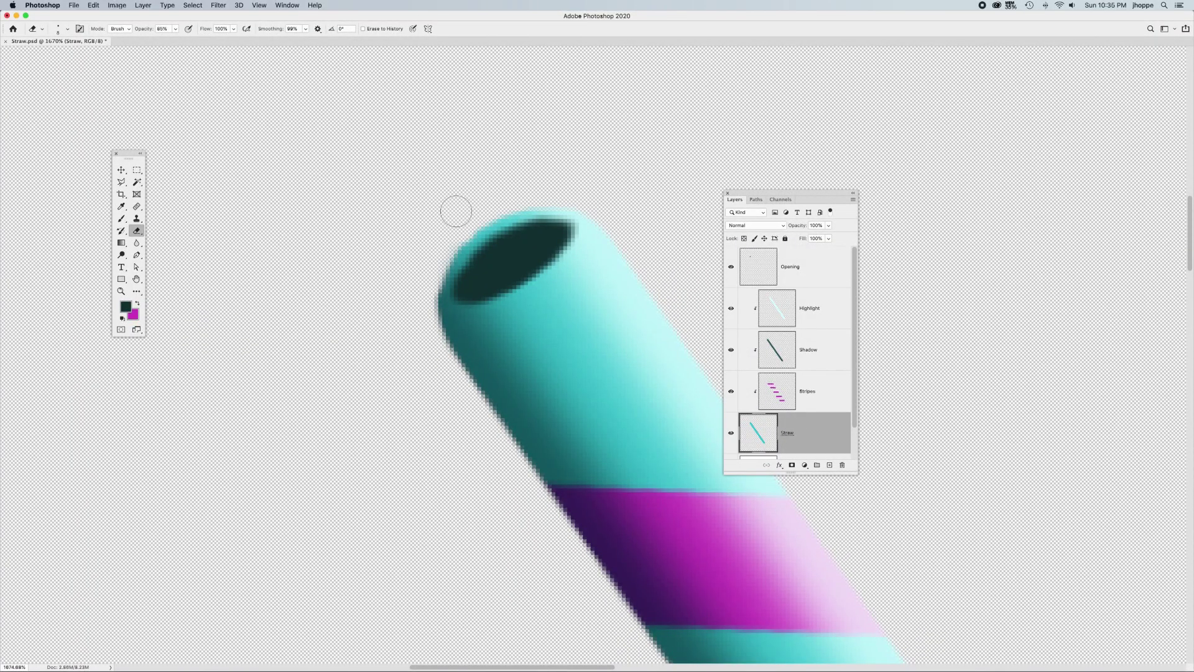
- Select the Opening layer and set the foreground colour to a lighter teal, RGB 41, 134, 140
click(821, 274)
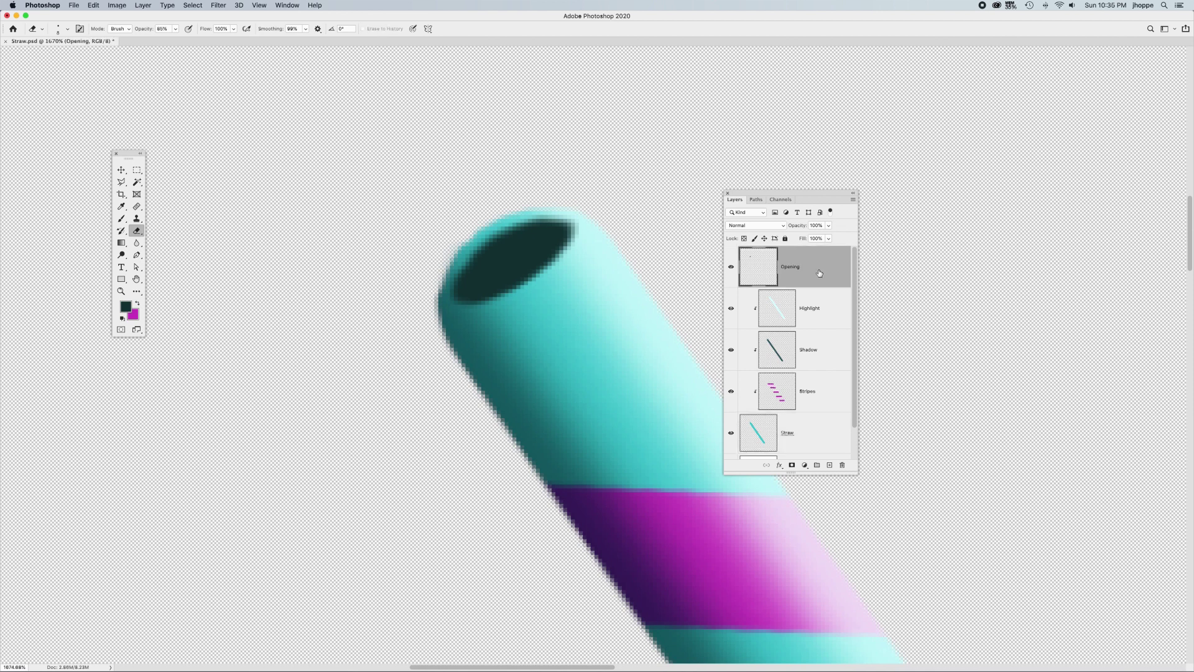
click(126, 306)
drag(377, 333, 378, 315)
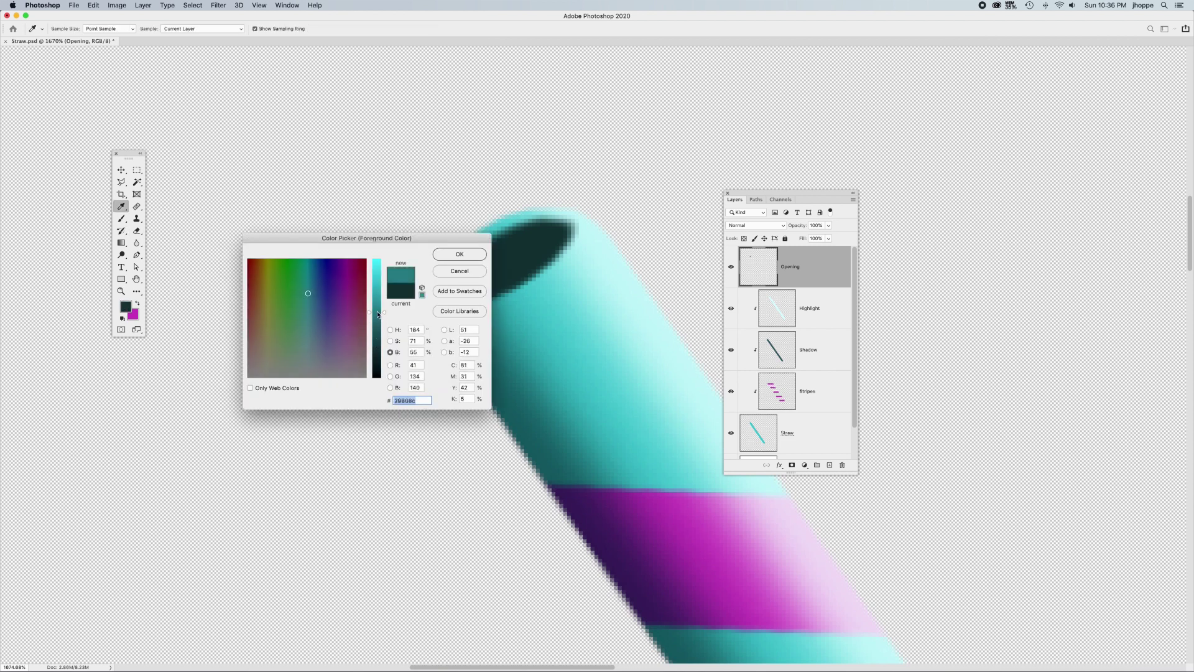
click(459, 254)
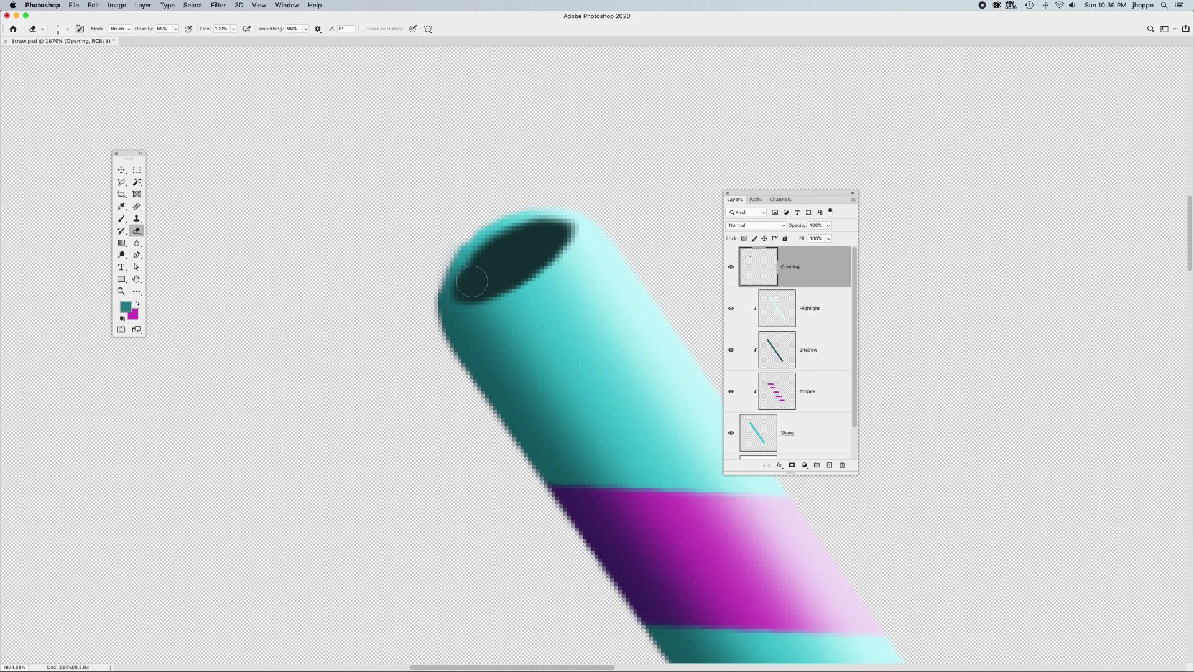
- Add a new layer above Opening and name it "inside highloght"
click(830, 465)
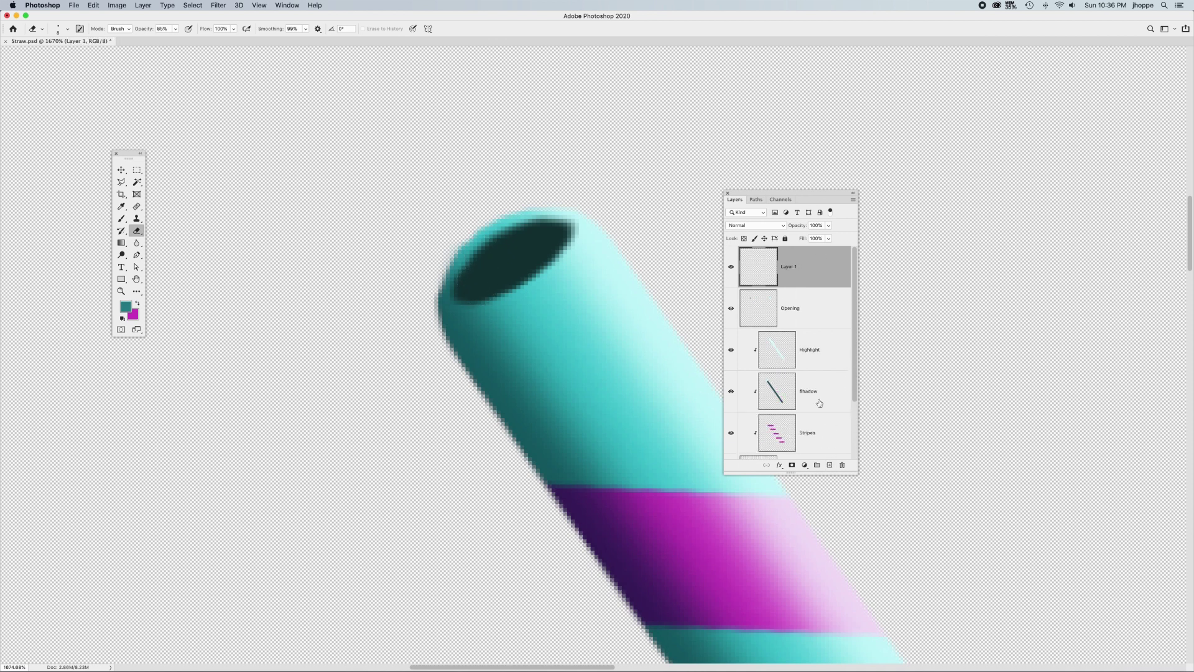
double_click(794, 268)
text(Inside highlight)
key(Return)
- Paint one diagonal teal stroke across the opening with a small, softened brush
ctrl+alt+drag(433, 200, 434, 195)
key(b)
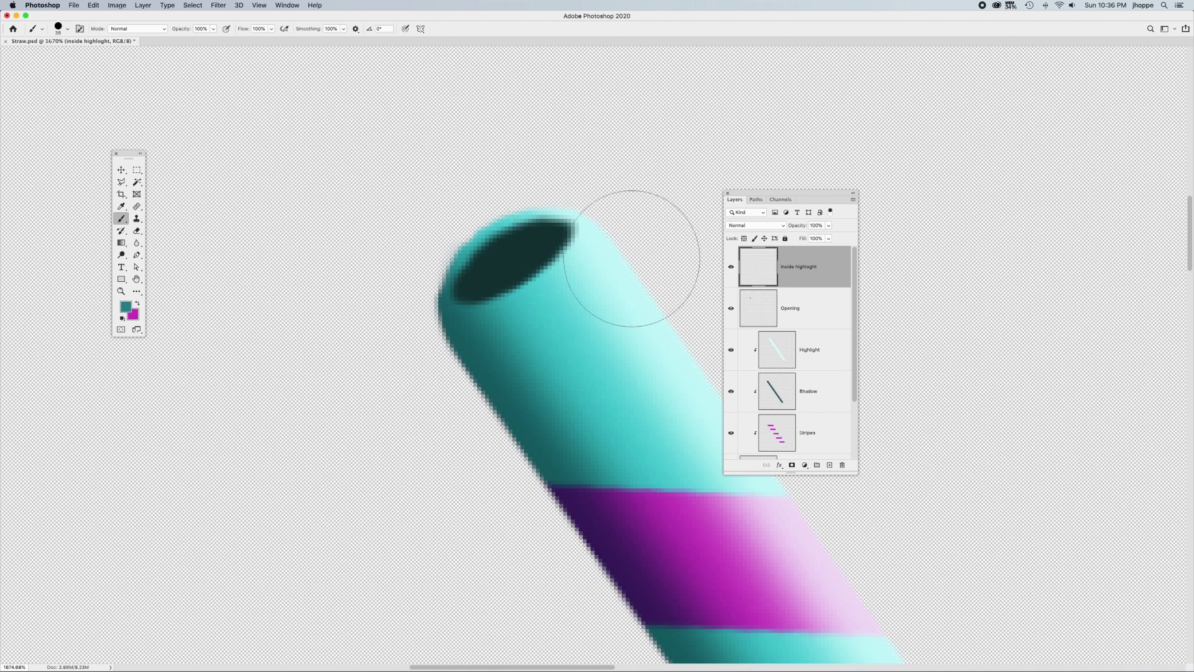
key(bracketleft)
key(bracketleft)
ctrl+alt+drag(448, 184, 449, 181)
key(bracketleft)
drag(460, 242, 527, 313)
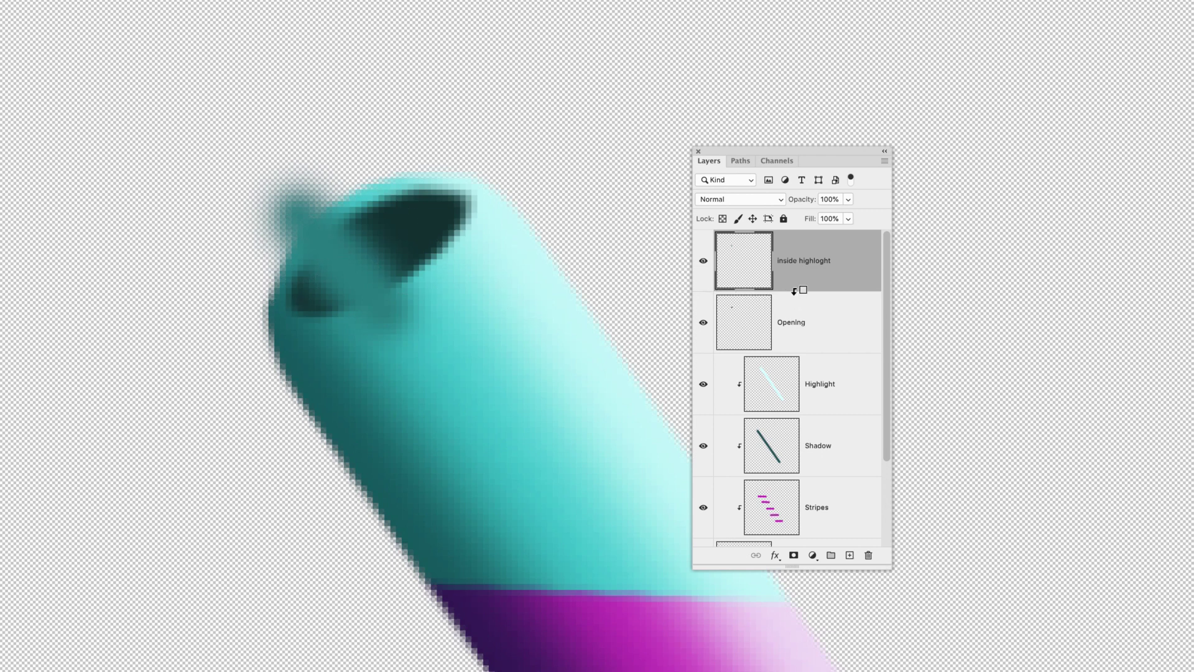
- Clip the inside highlight layer to Opening and blend it with Screen mode at about 58% opacity
alt+click(795, 292)
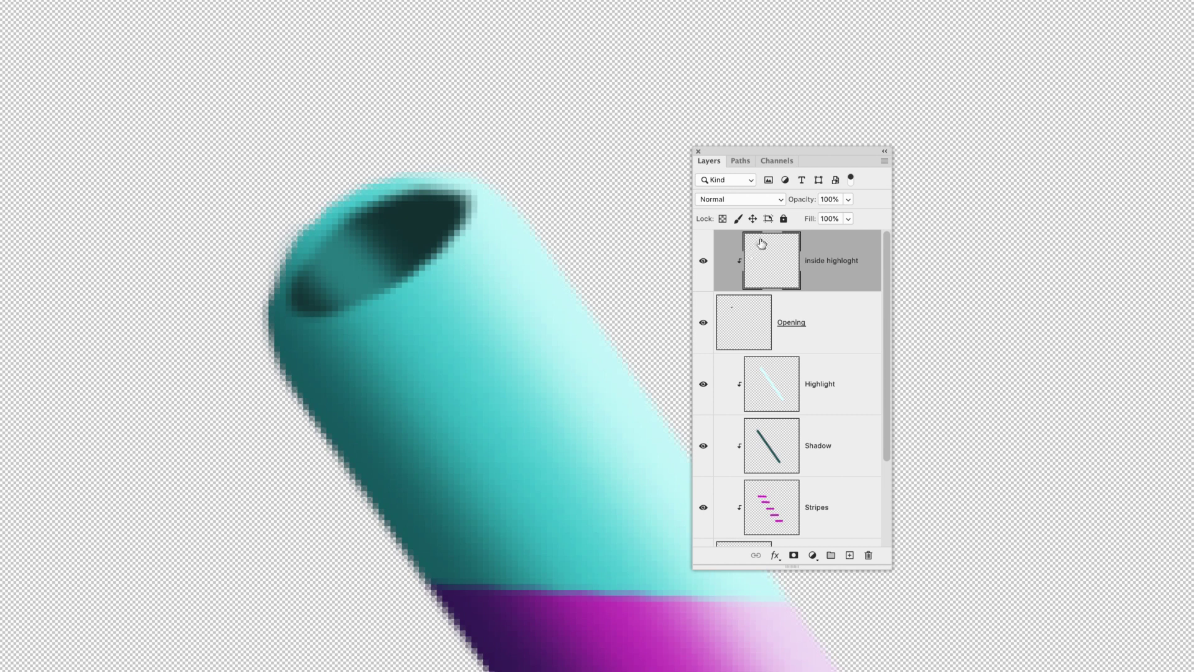
click(751, 198)
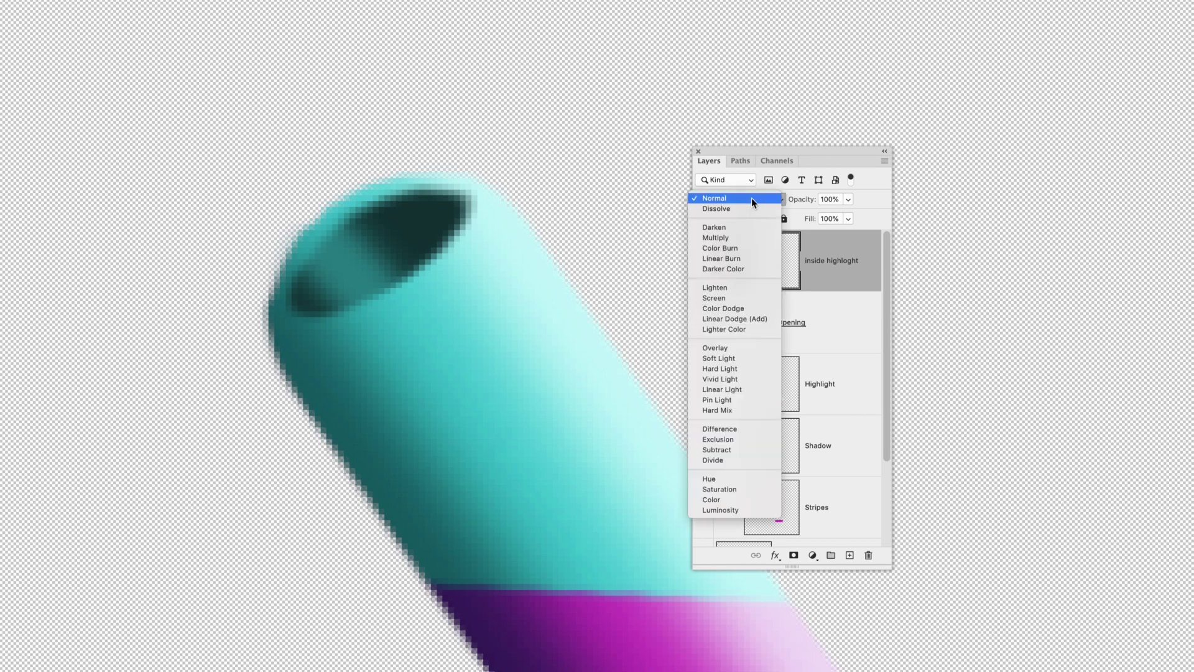
click(733, 296)
drag(805, 203, 774, 203)
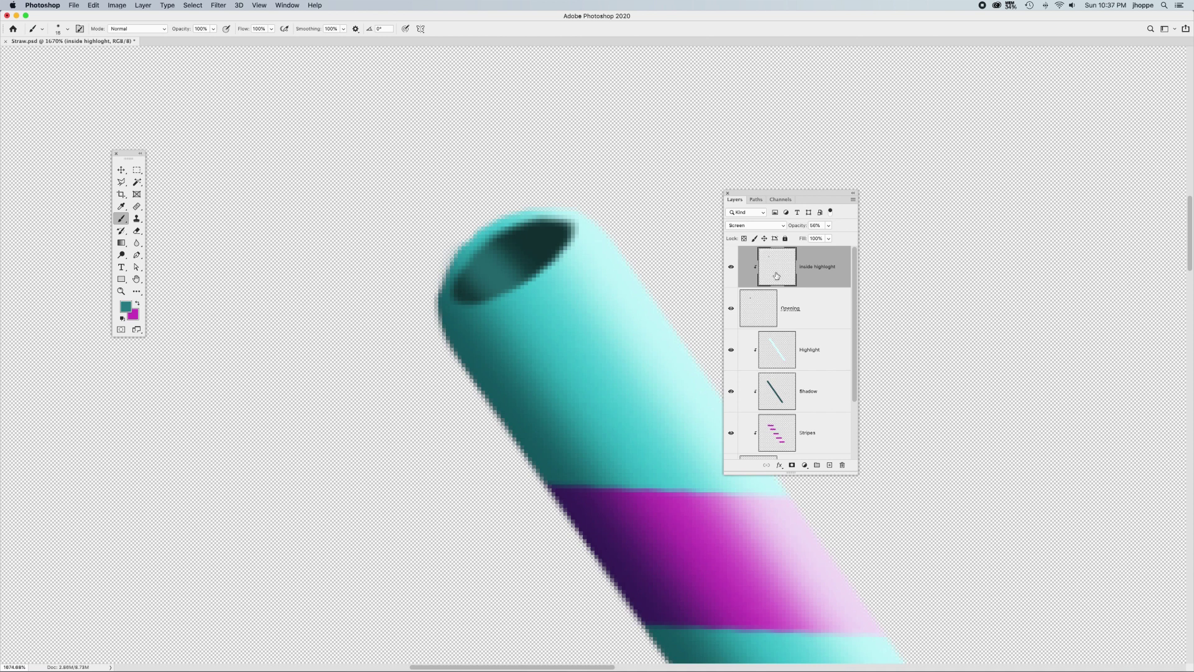
- Move the inside highlight slightly down and to the left within the opening
key(v)
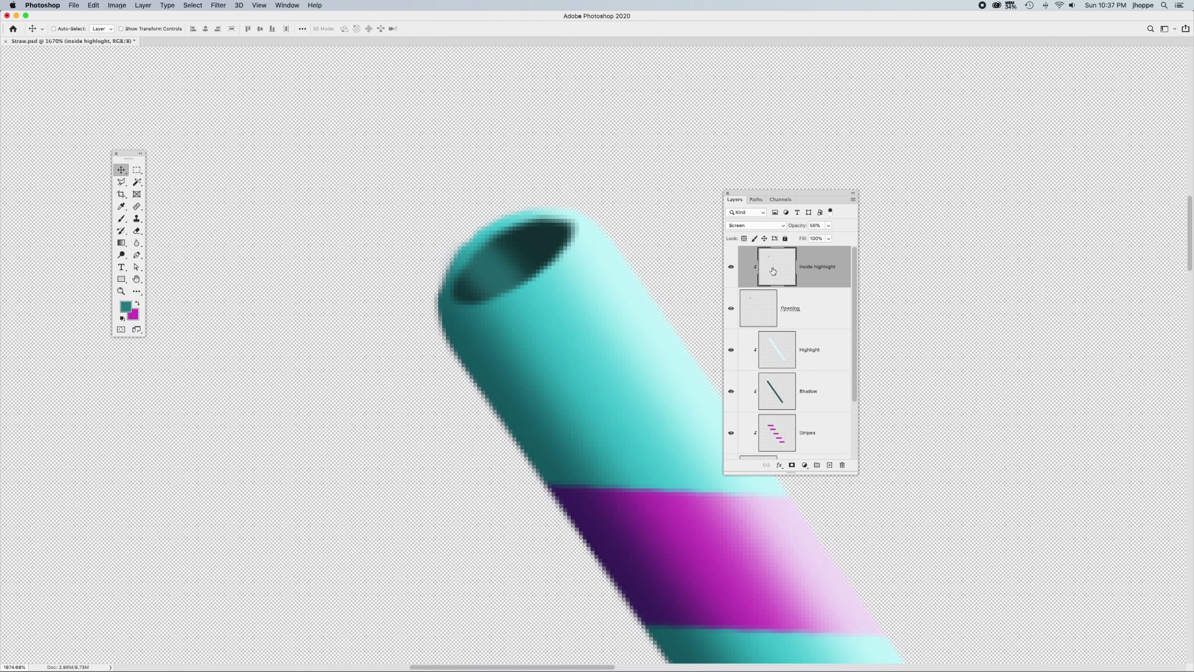
mouse_move(509, 267)
mouse_down()
mouse_move(541, 249)
mouse_move(504, 279)
mouse_up()
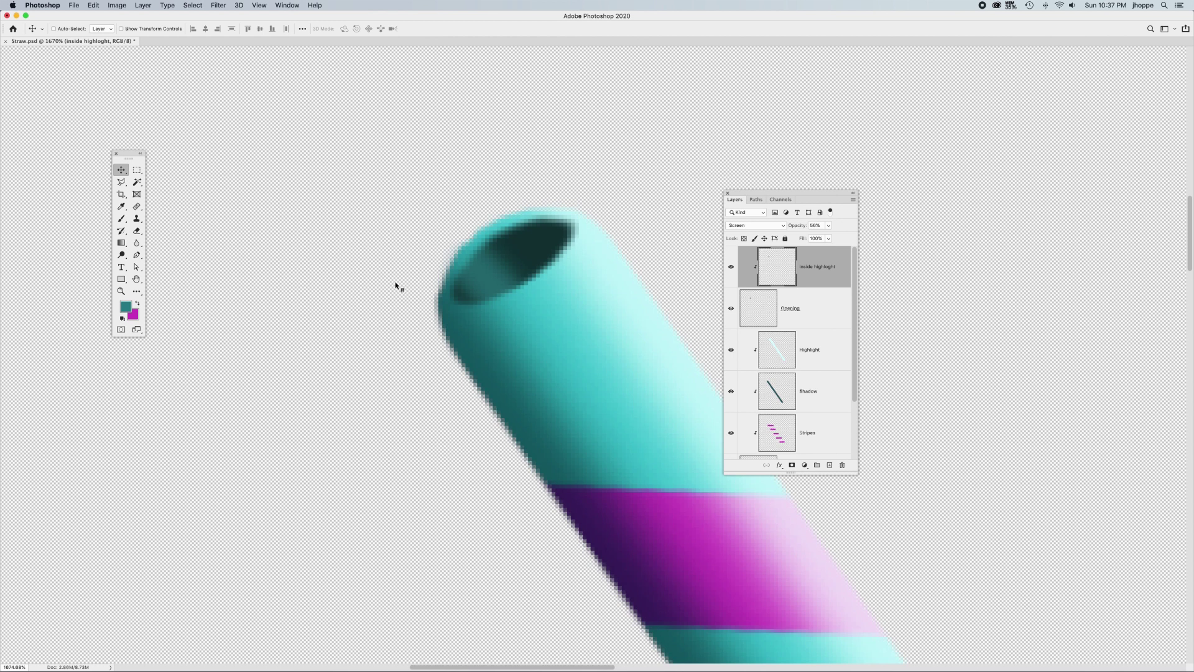
- Make the white Background layer visible behind the whole straw
key(super+0)
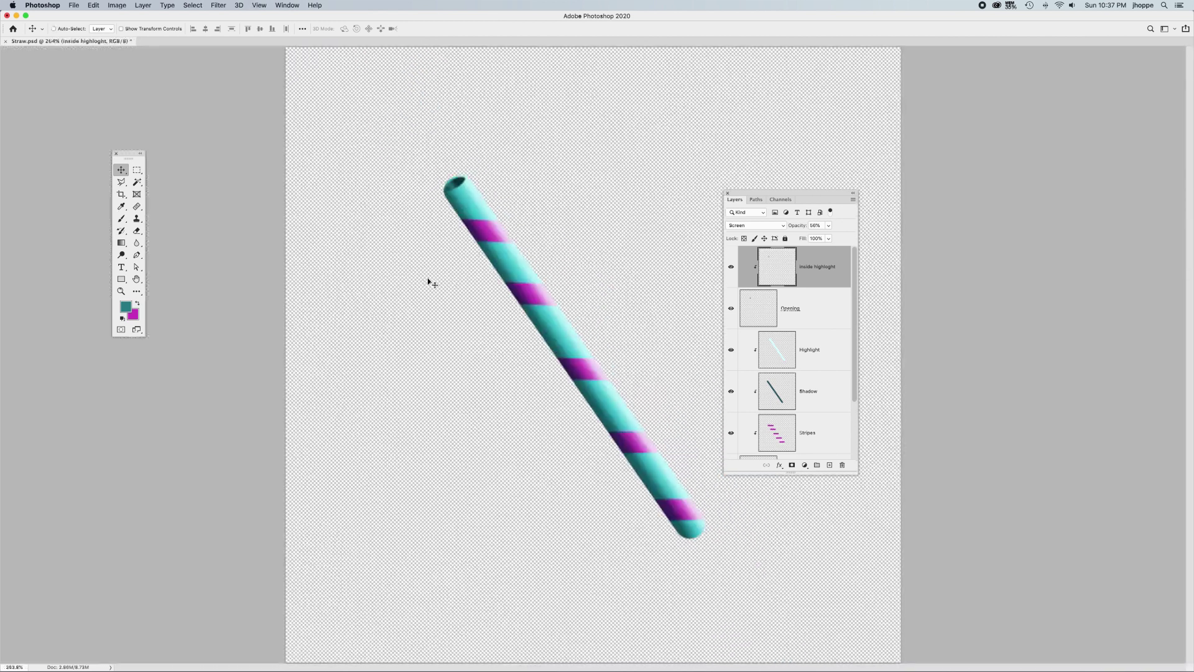
scroll(785, 433, down, 2)
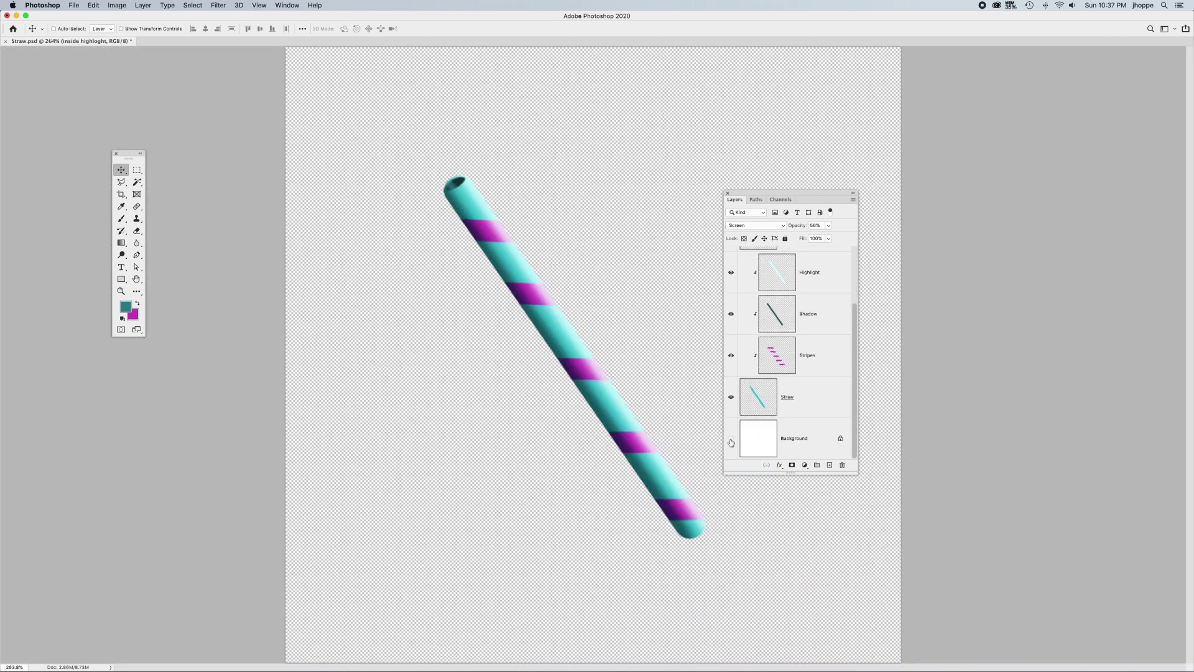
click(732, 439)
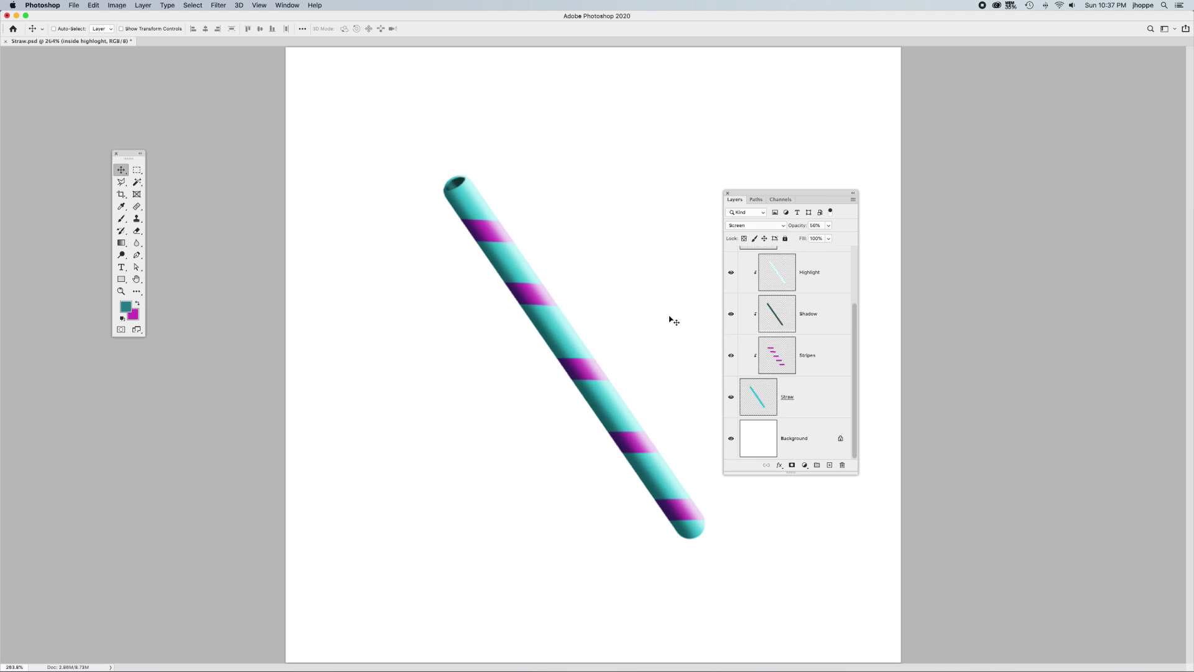